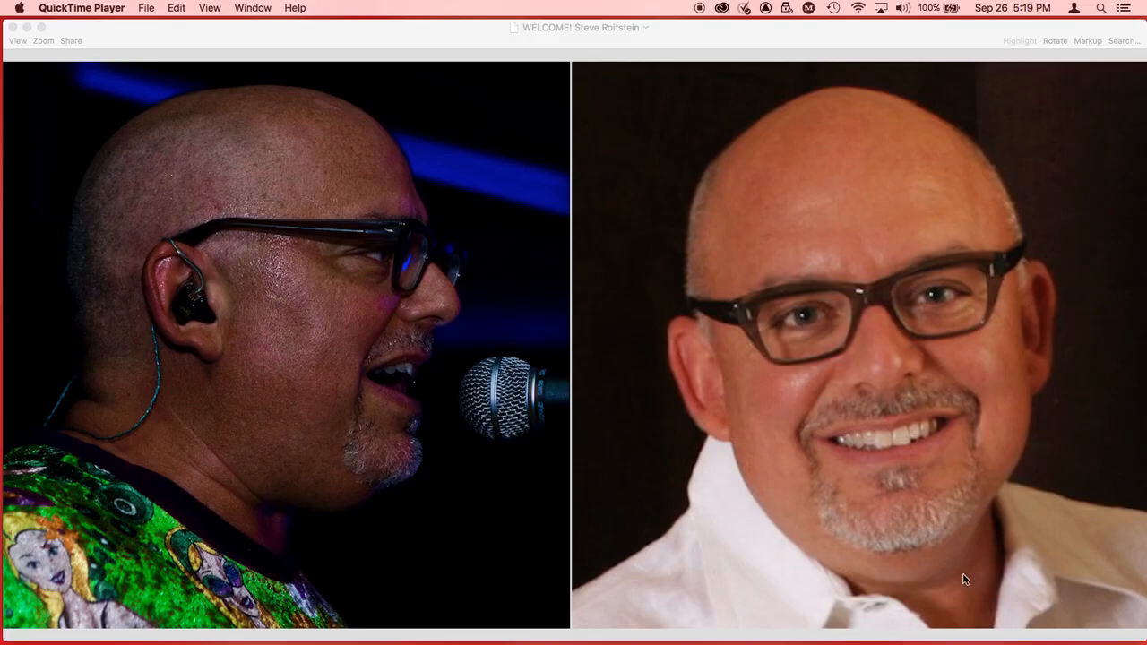
Switch to Pro Tools First and start creating a new project.
mouse_move(888, 632)
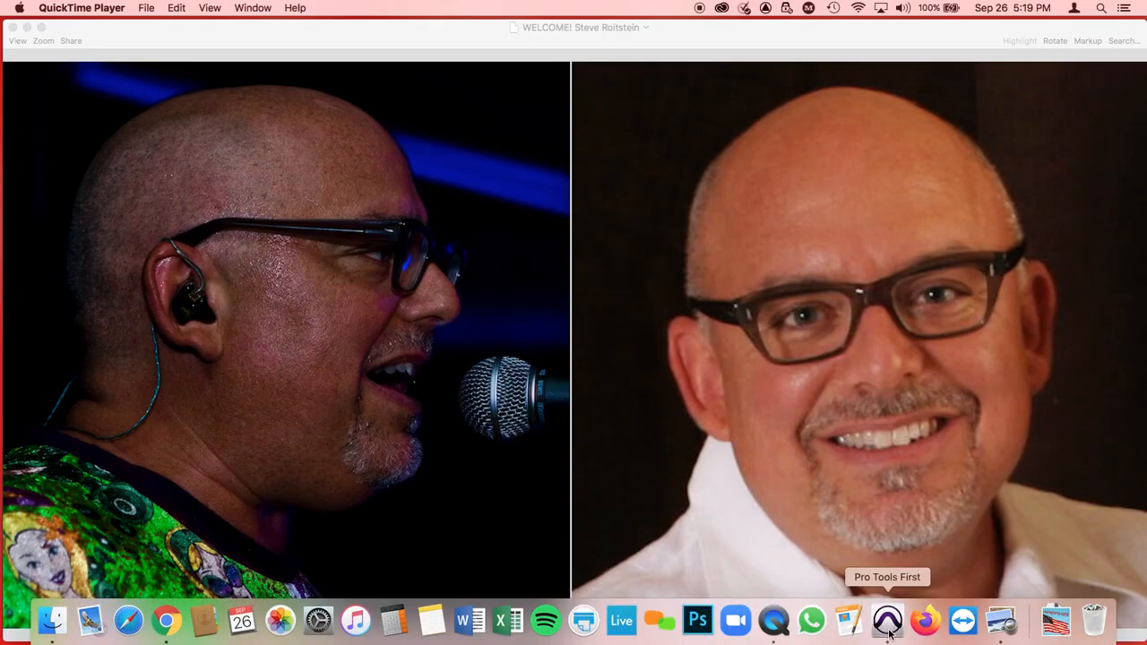
click(889, 622)
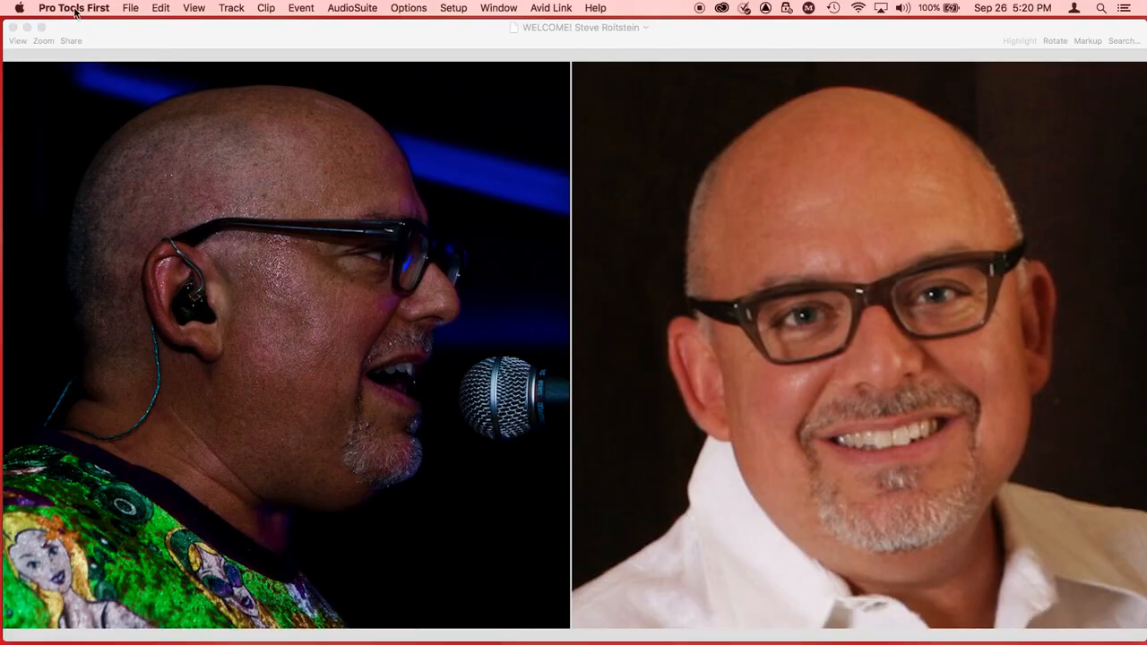
click(131, 10)
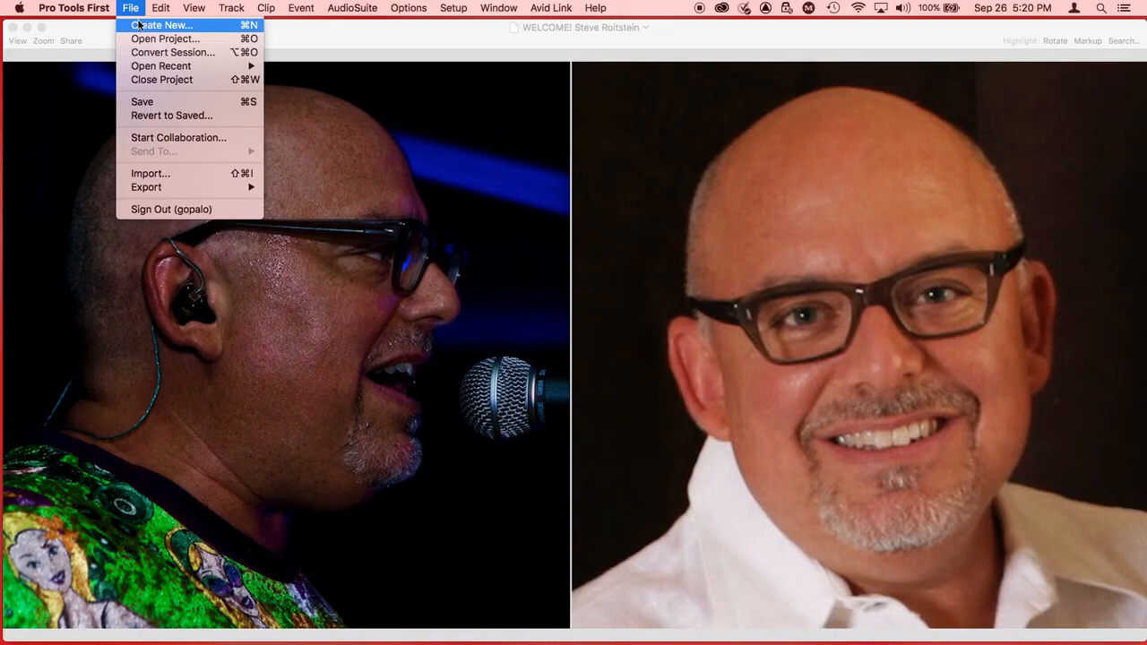
click(139, 25)
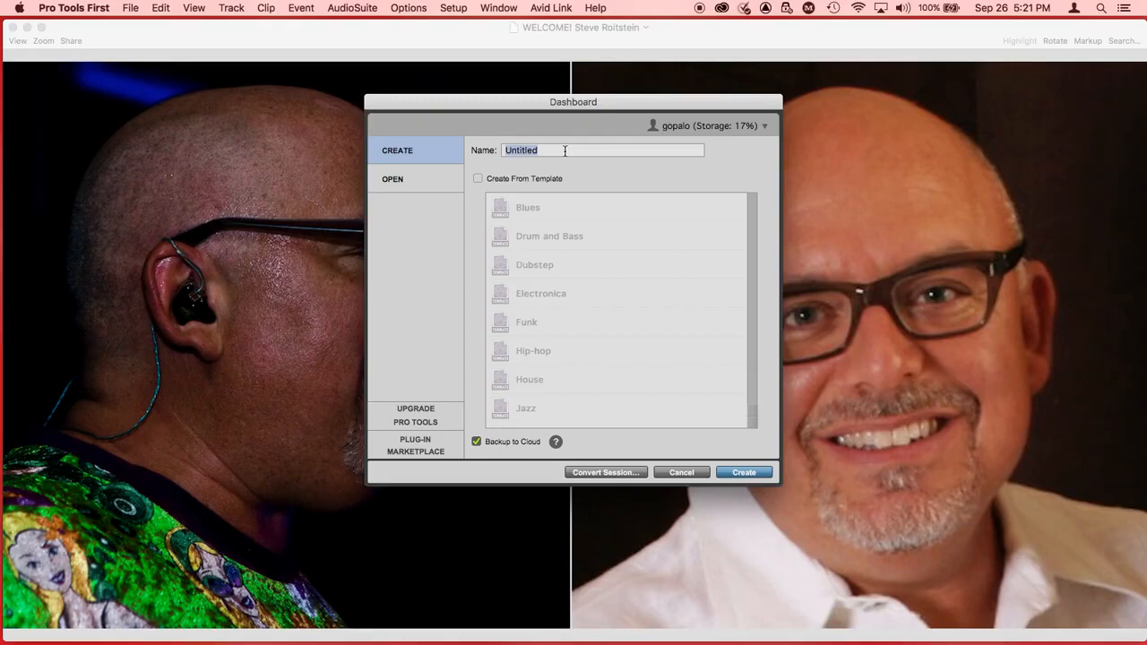
Name the new project with the author's name followed by SimpleBeat5 and create it, discarding changes to the "new test voice" project.
text(SRoitstein)
text(SimpleBeat)
text(5)
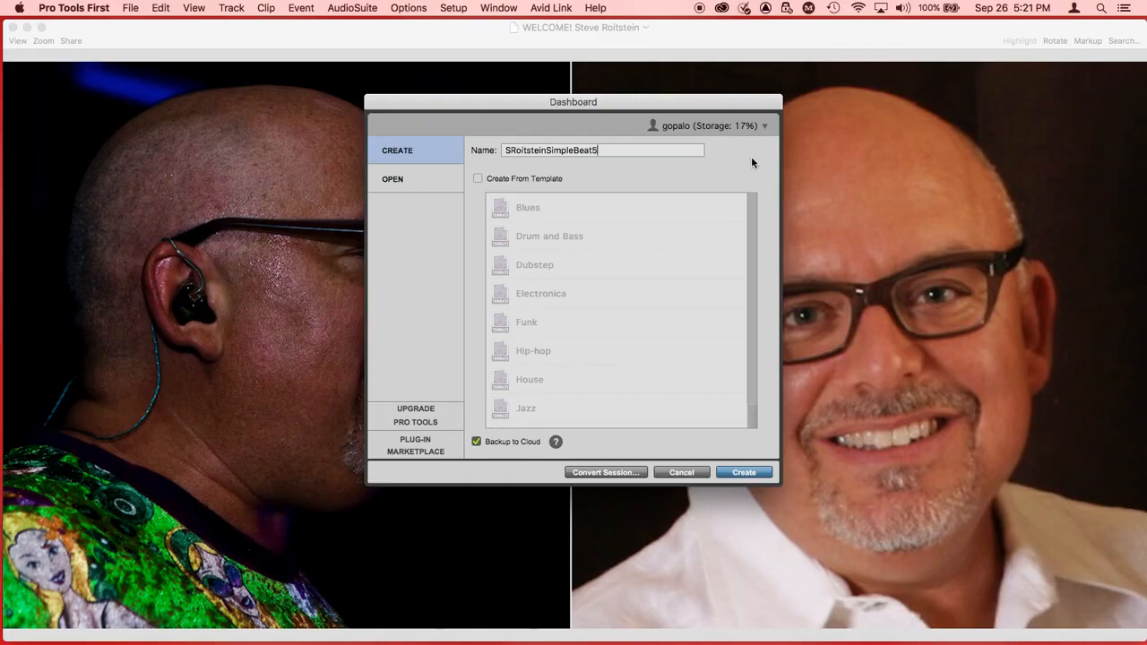
click(738, 474)
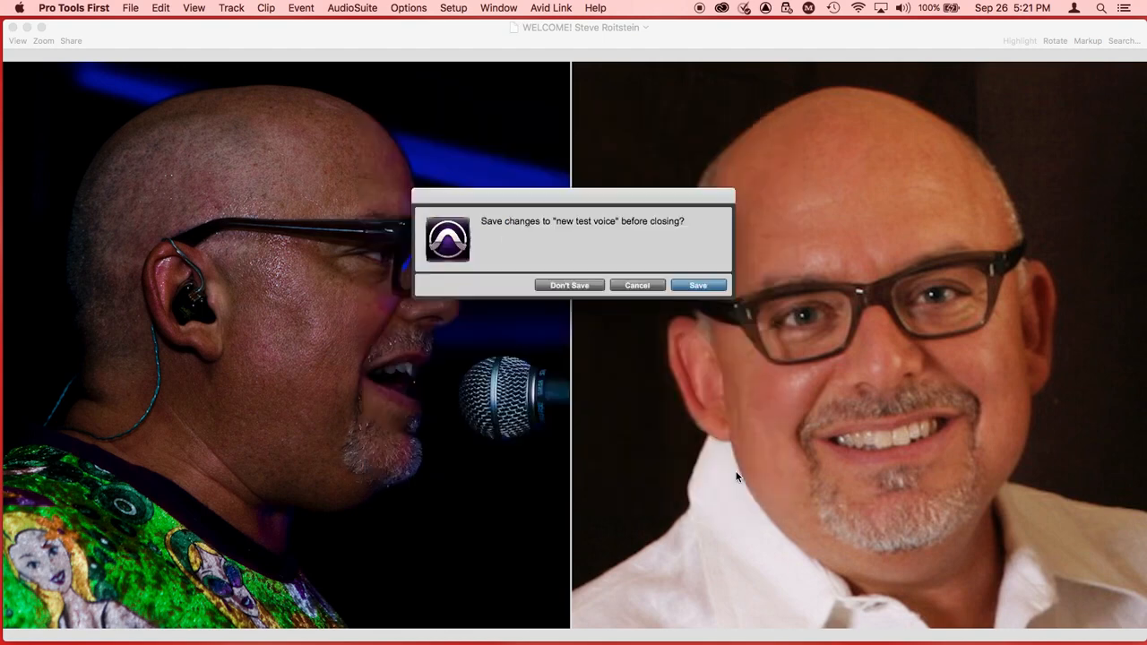
click(579, 286)
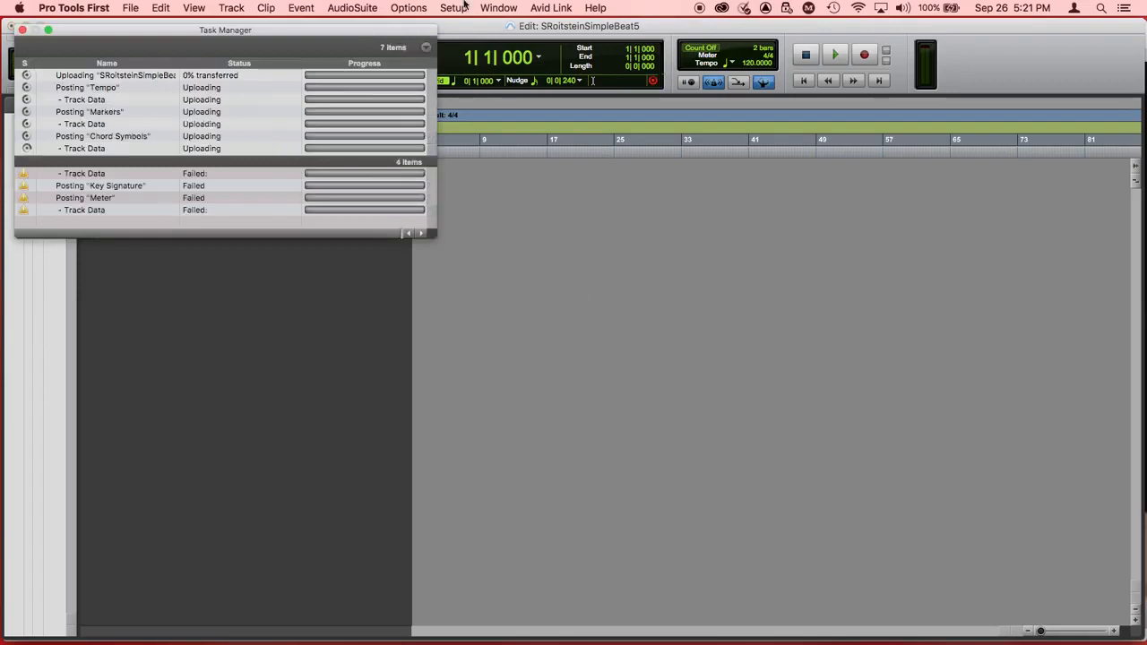
Display the Transport window low over the Edit window and close the Task Manager.
click(497, 8)
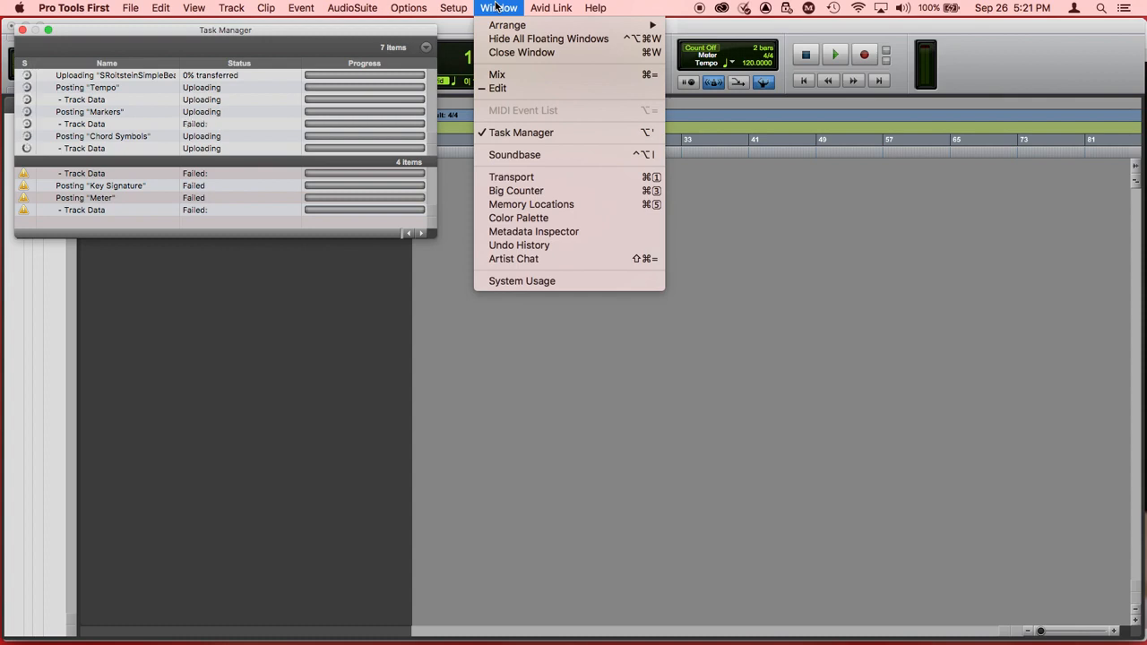
click(512, 179)
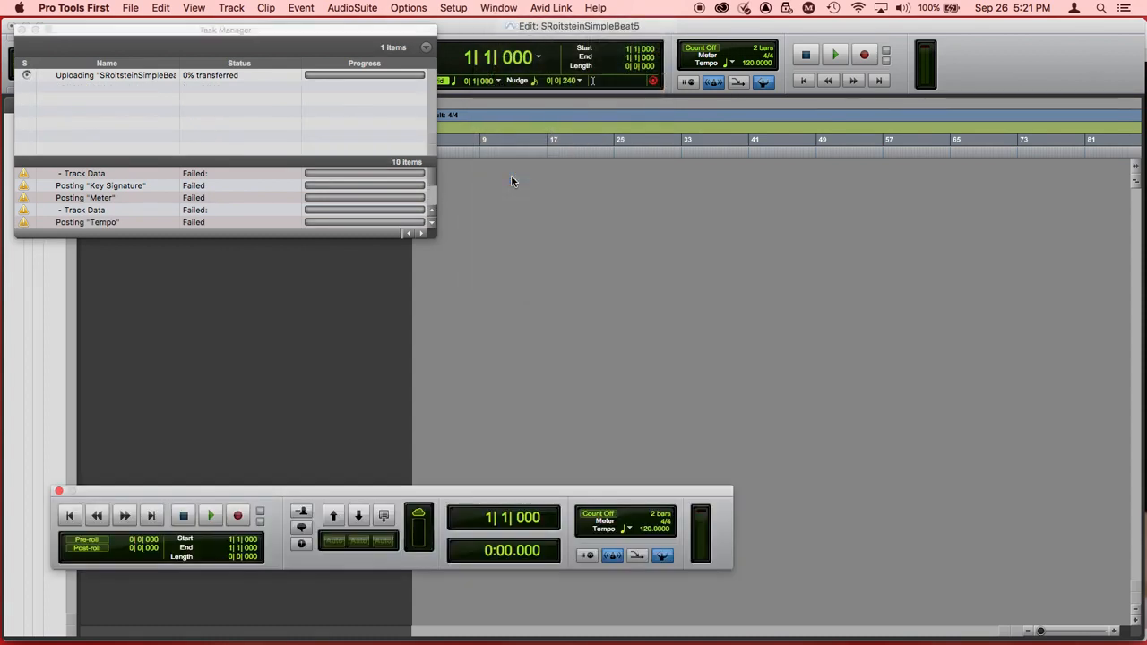
click(21, 30)
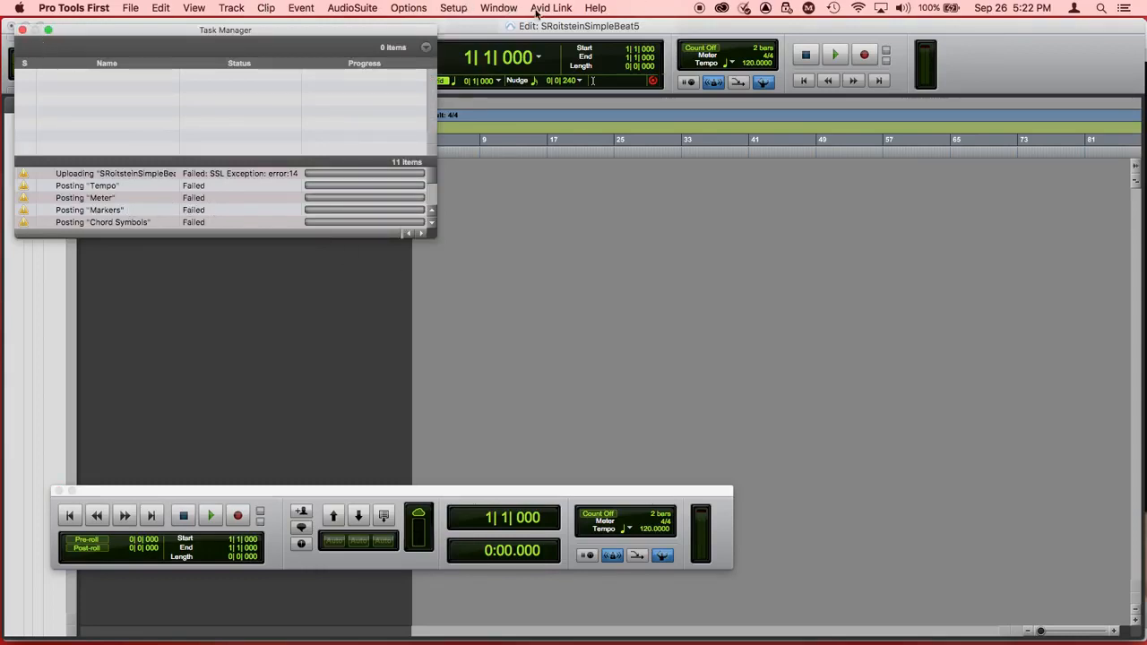
click(502, 8)
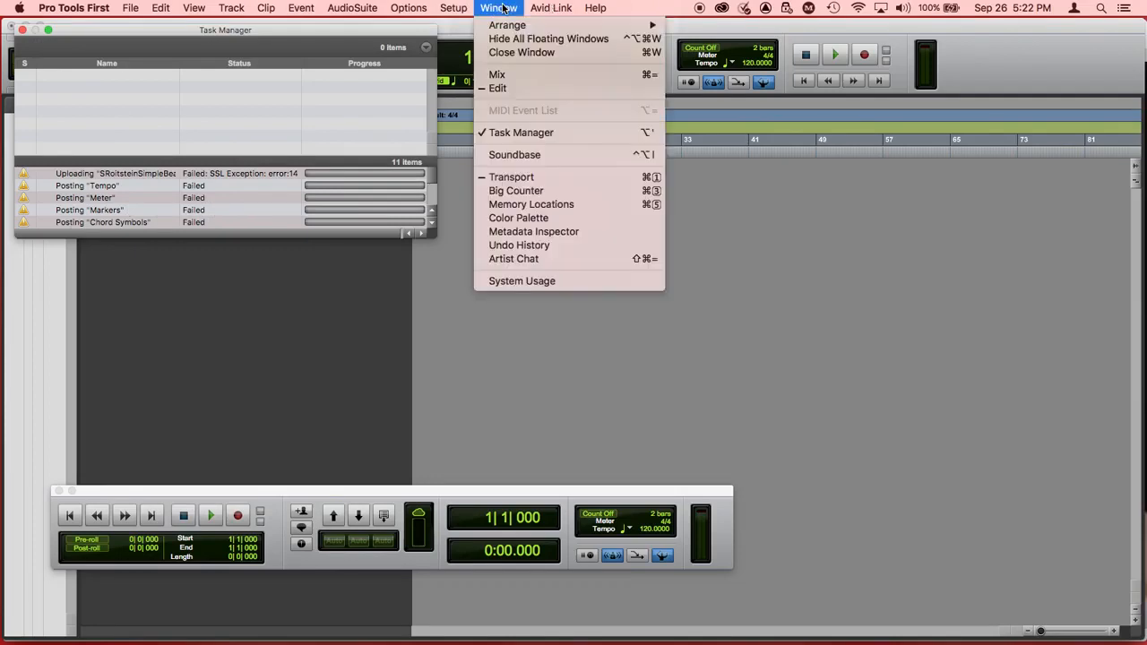
click(525, 177)
click(22, 30)
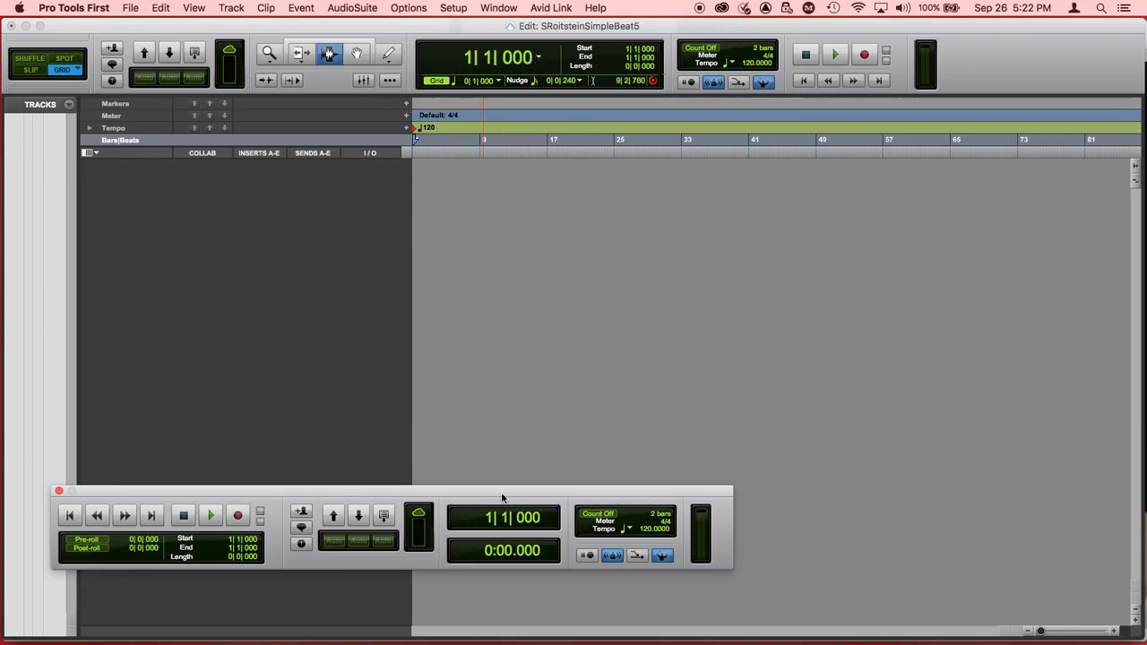
drag(541, 489, 611, 485)
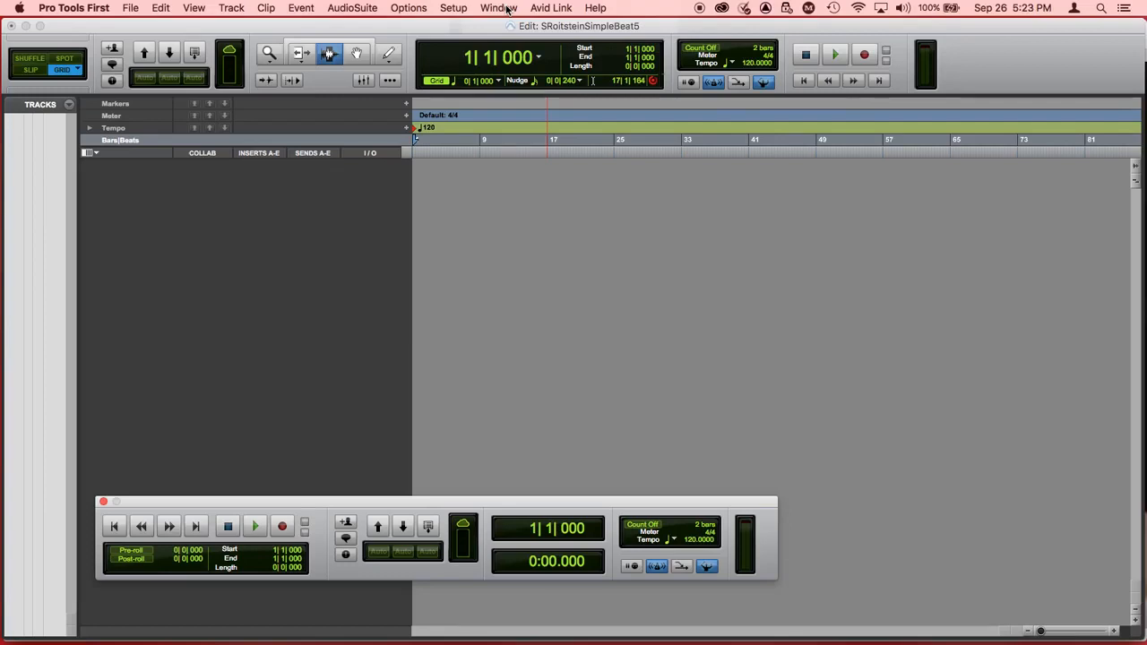
Hide the Transport window and display it again.
click(498, 8)
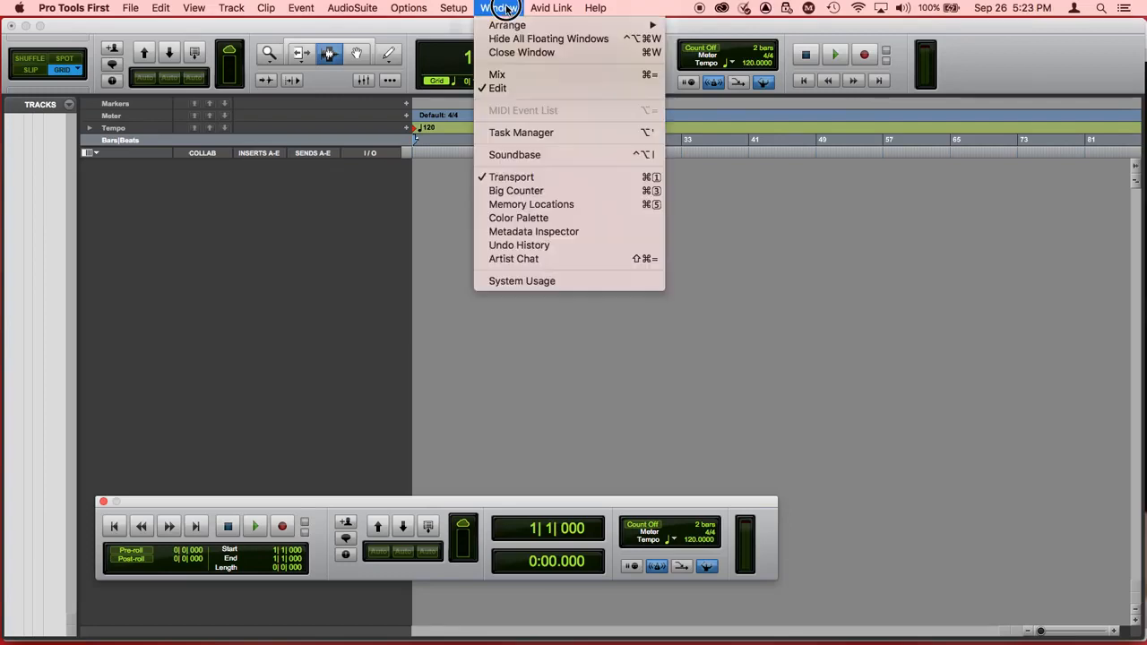
click(530, 179)
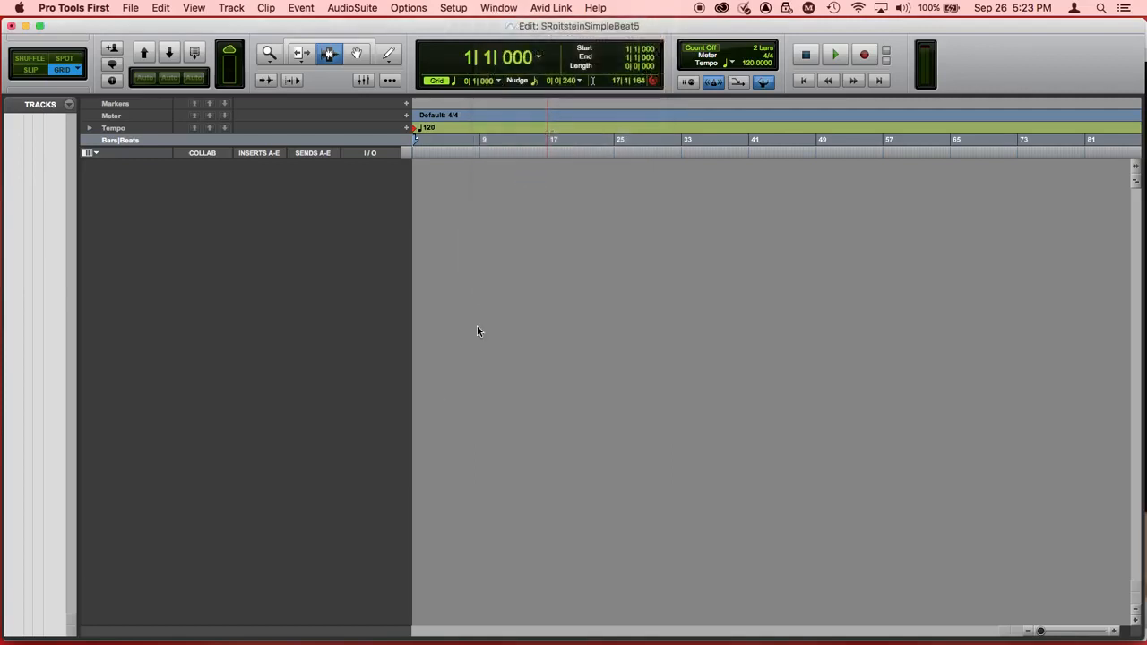
key(F5)
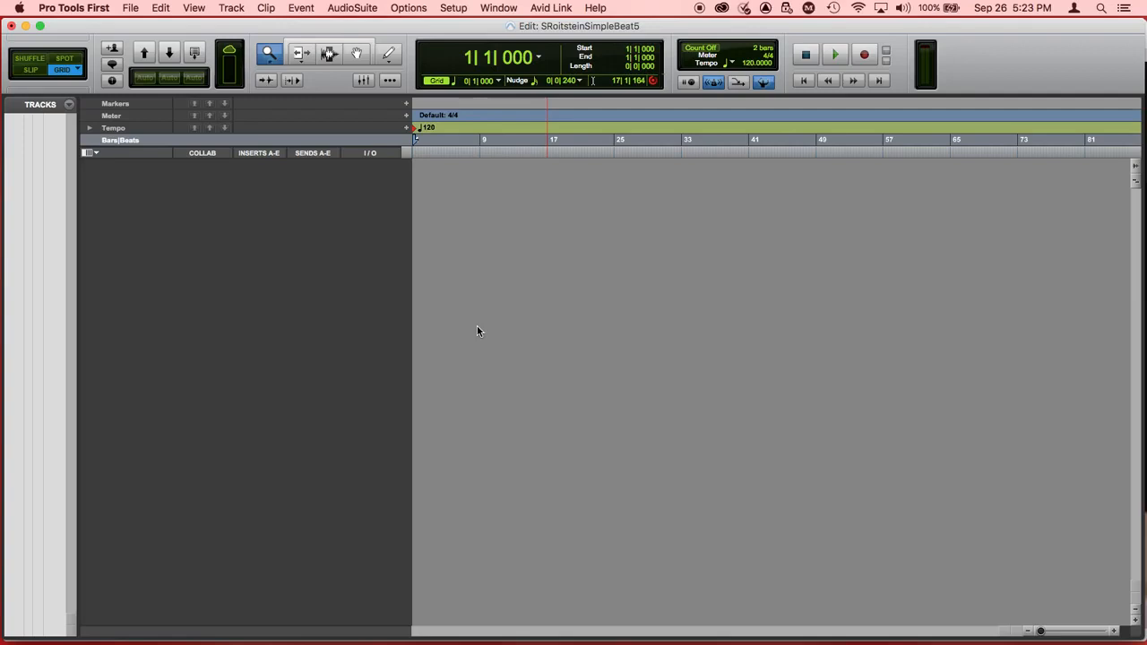
click(497, 8)
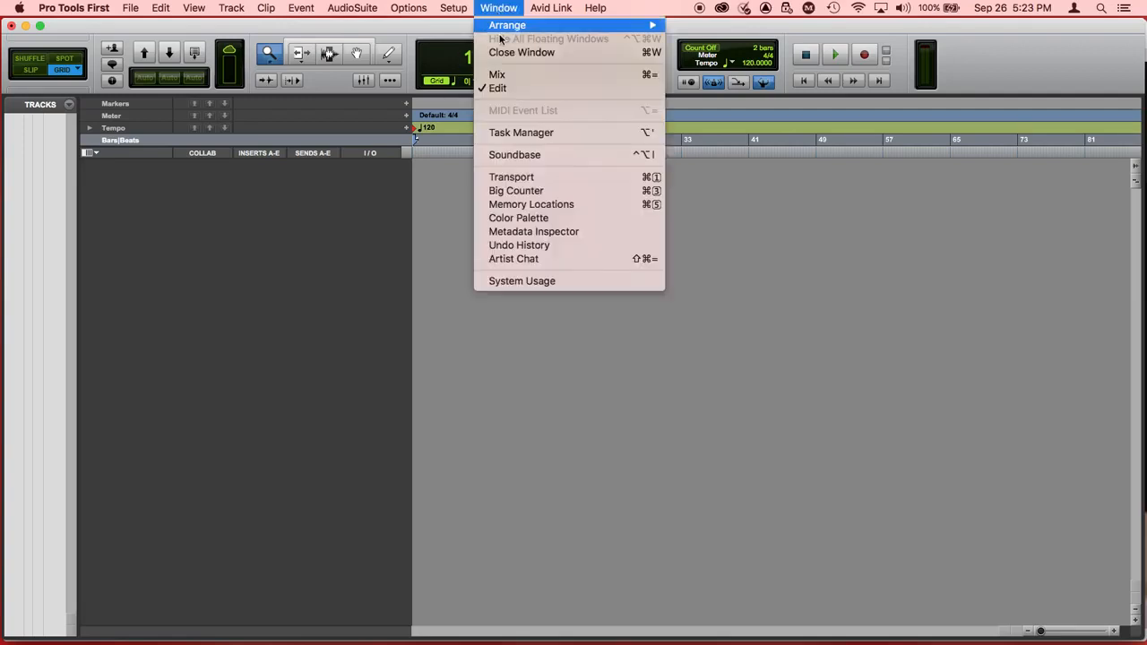
click(516, 178)
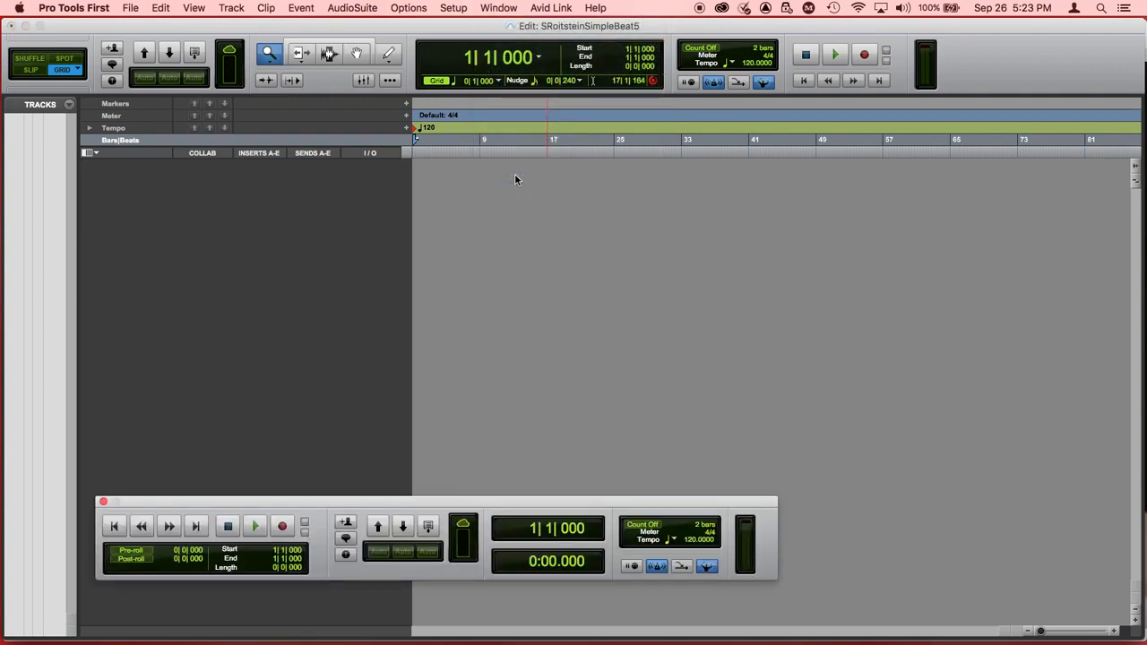
Play the empty project briefly, stop it, and check the main counter's time format, keeping Bars|Beats.
click(258, 526)
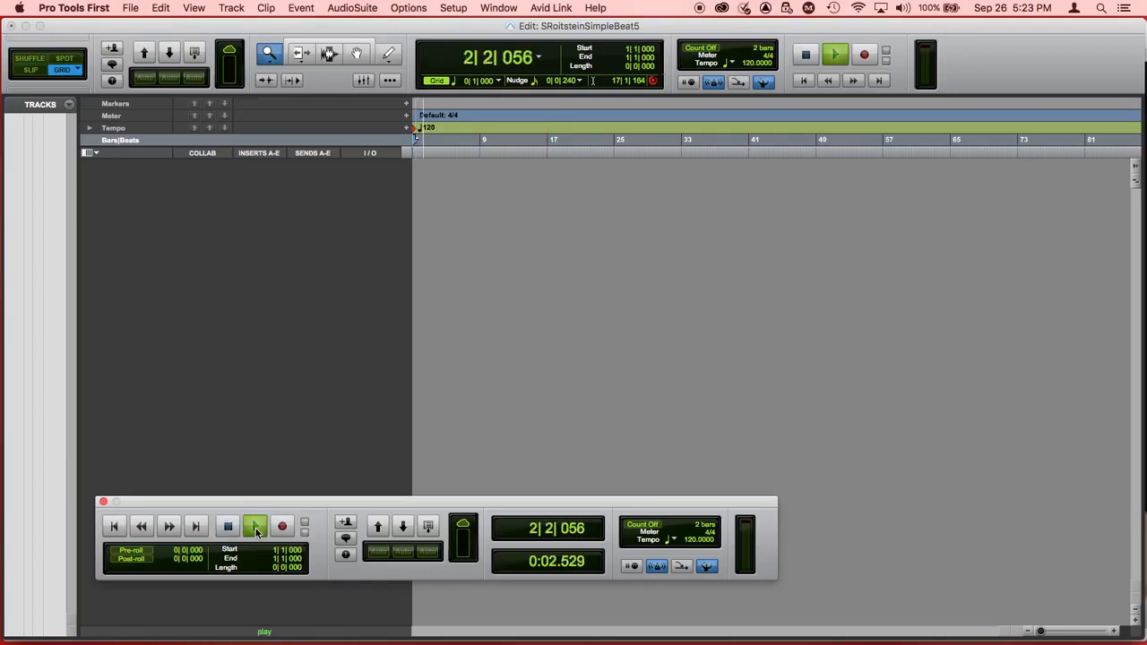
click(256, 531)
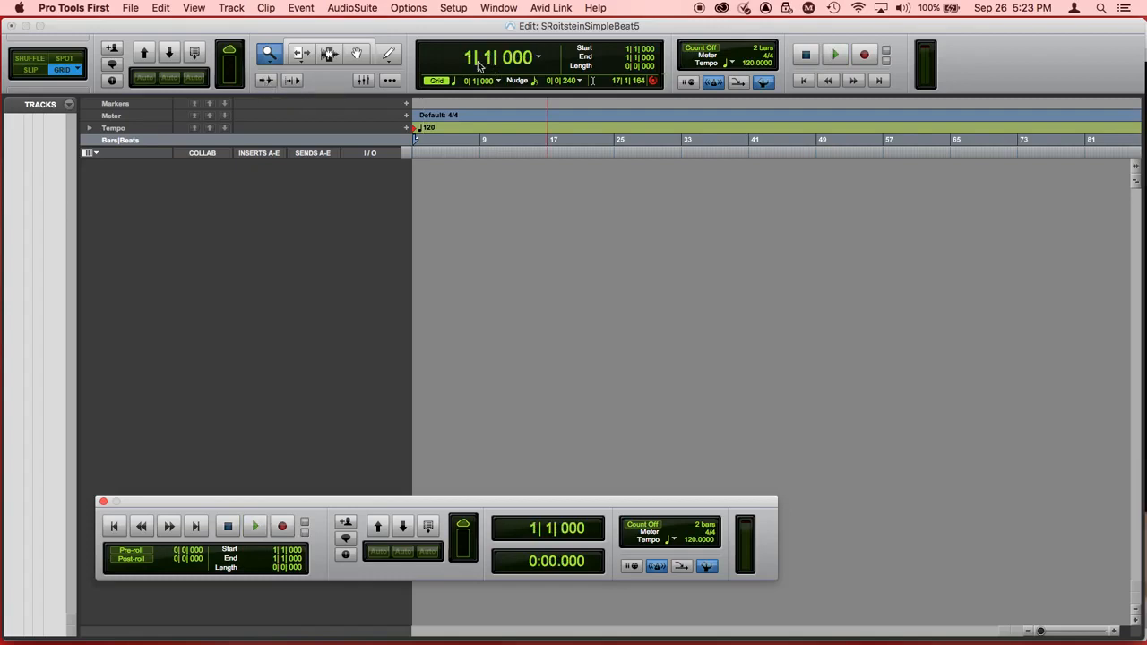
click(539, 58)
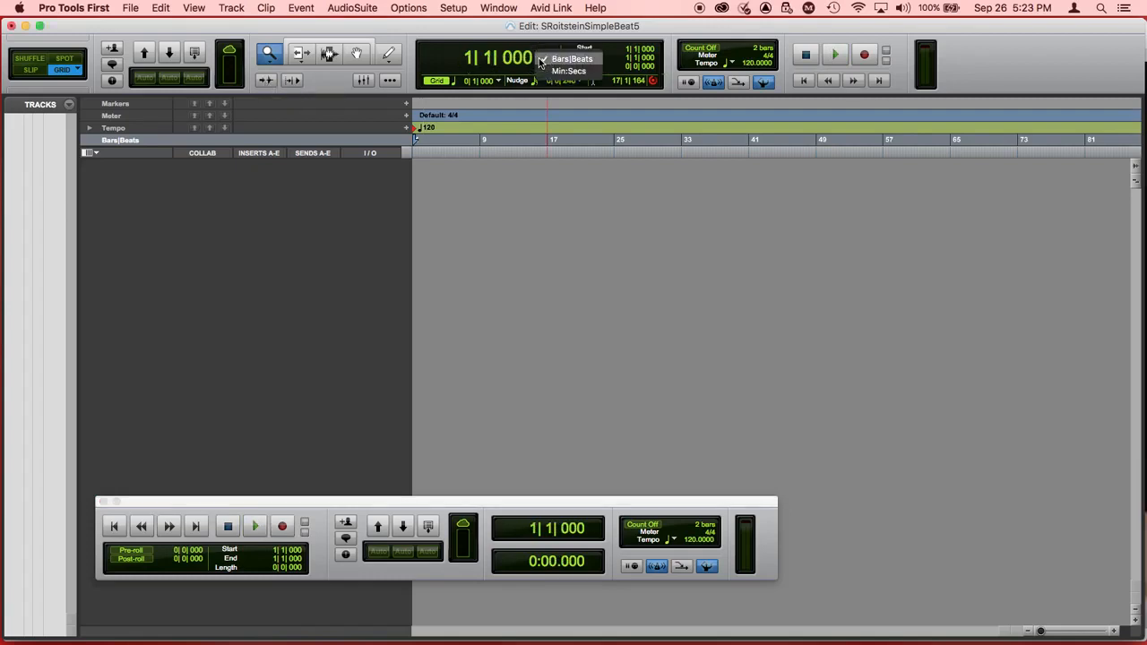
click(541, 59)
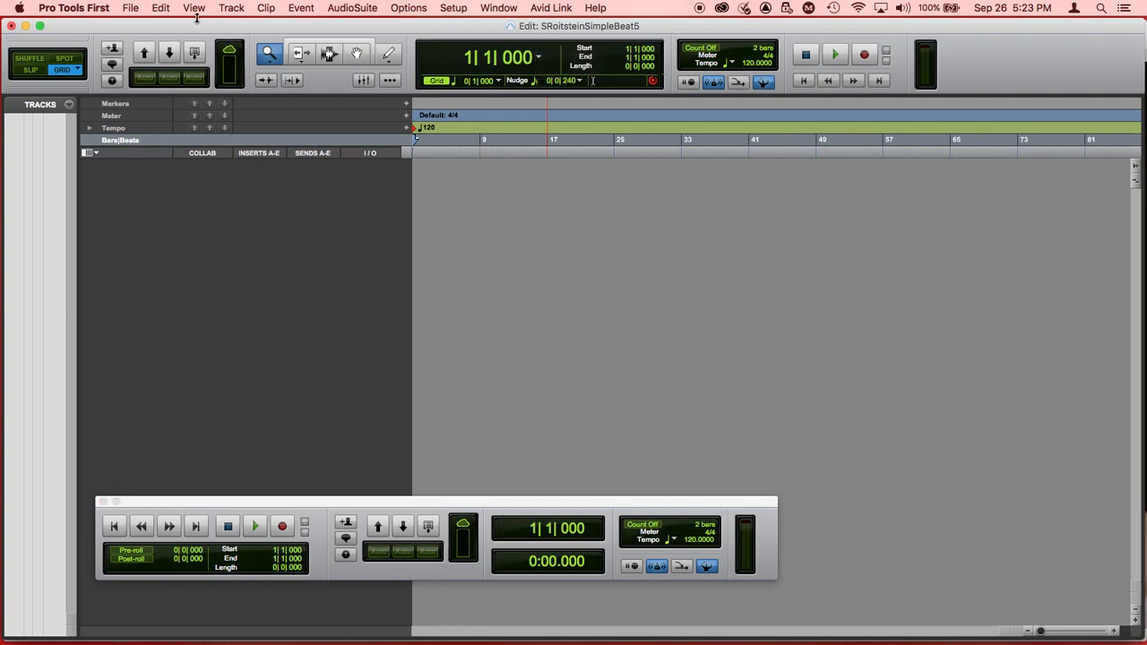
Create a click track in the project.
click(237, 9)
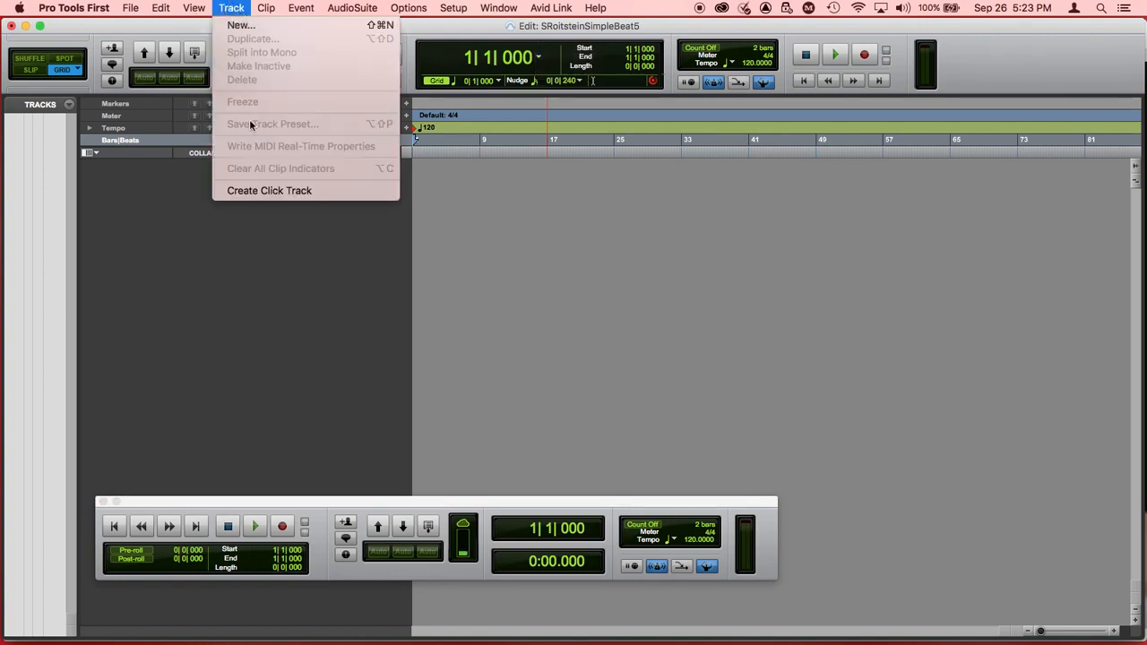
click(263, 191)
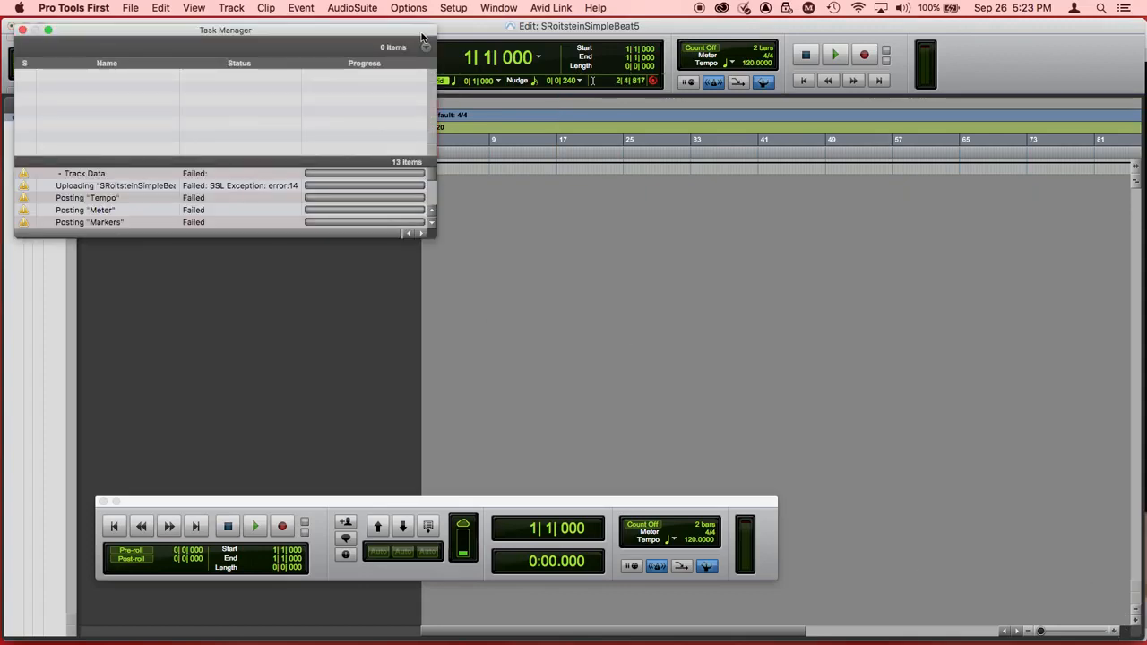
Shrink the Task Manager window and arrange it beside the Transport window, below the click track.
drag(423, 38, 1105, 405)
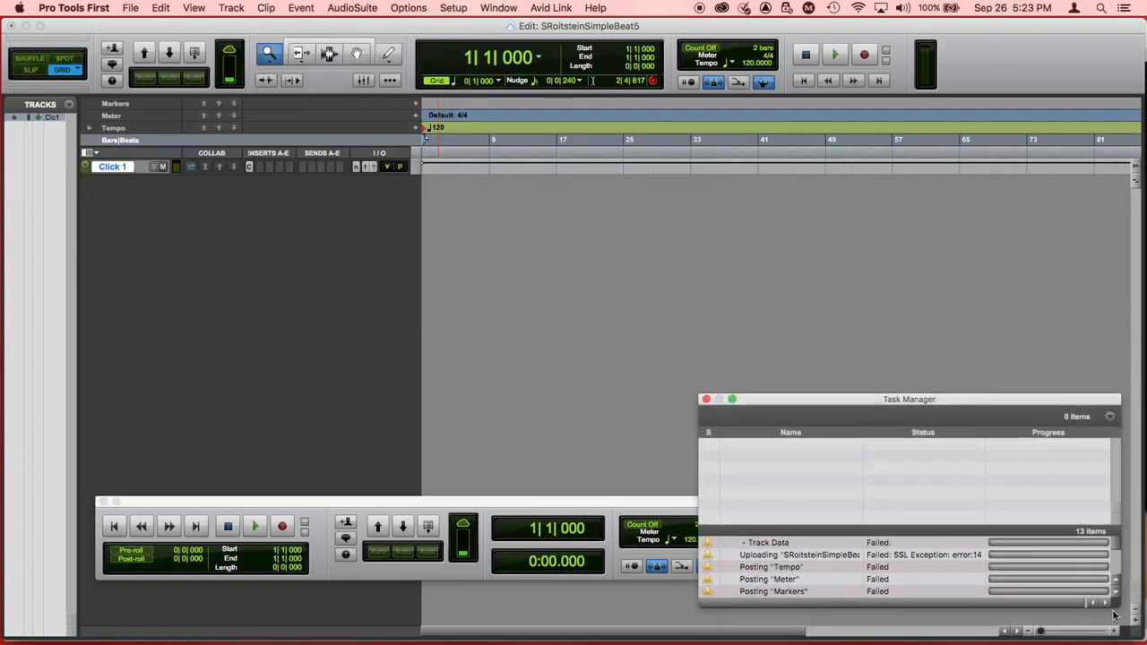
drag(1115, 615, 1109, 529)
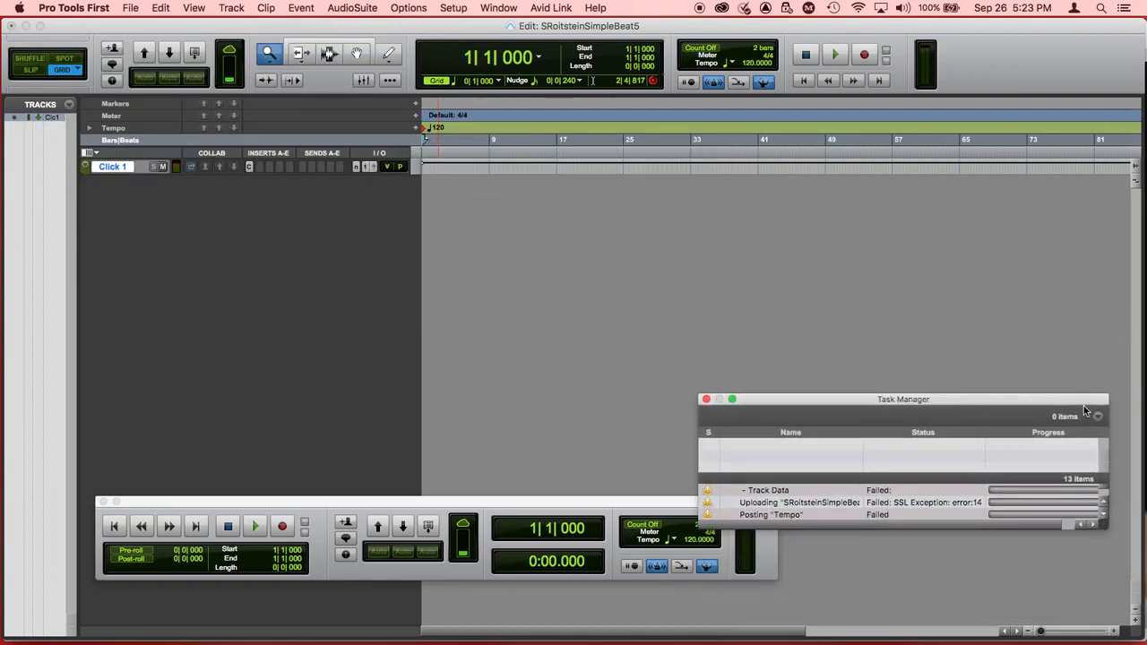
drag(1084, 406, 1137, 488)
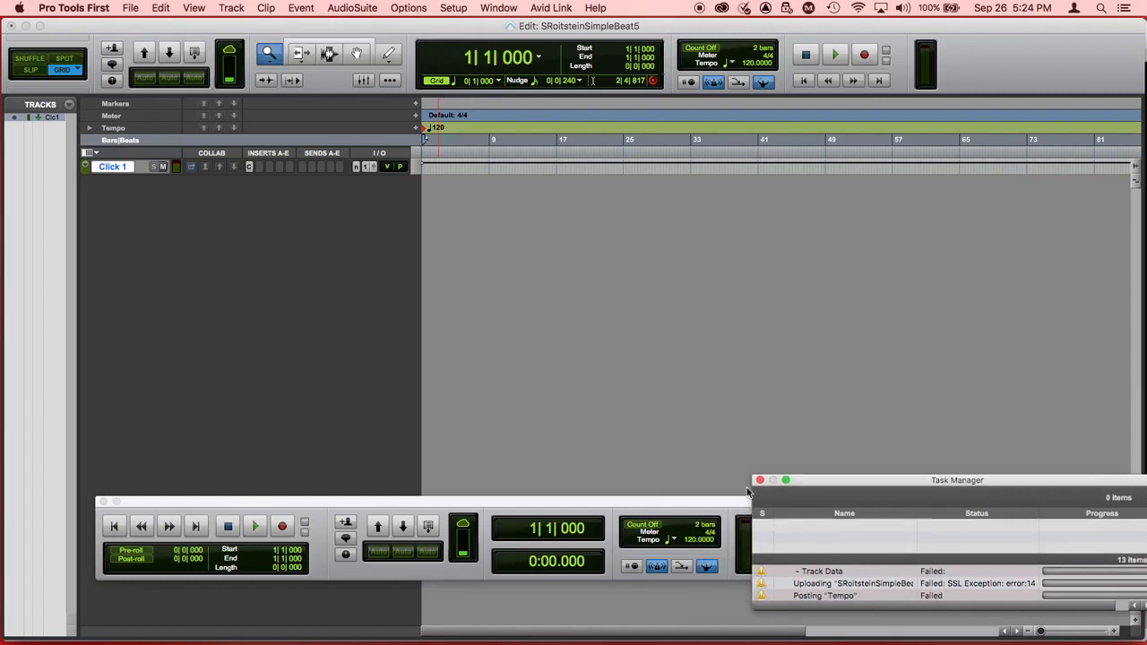
drag(734, 502, 672, 488)
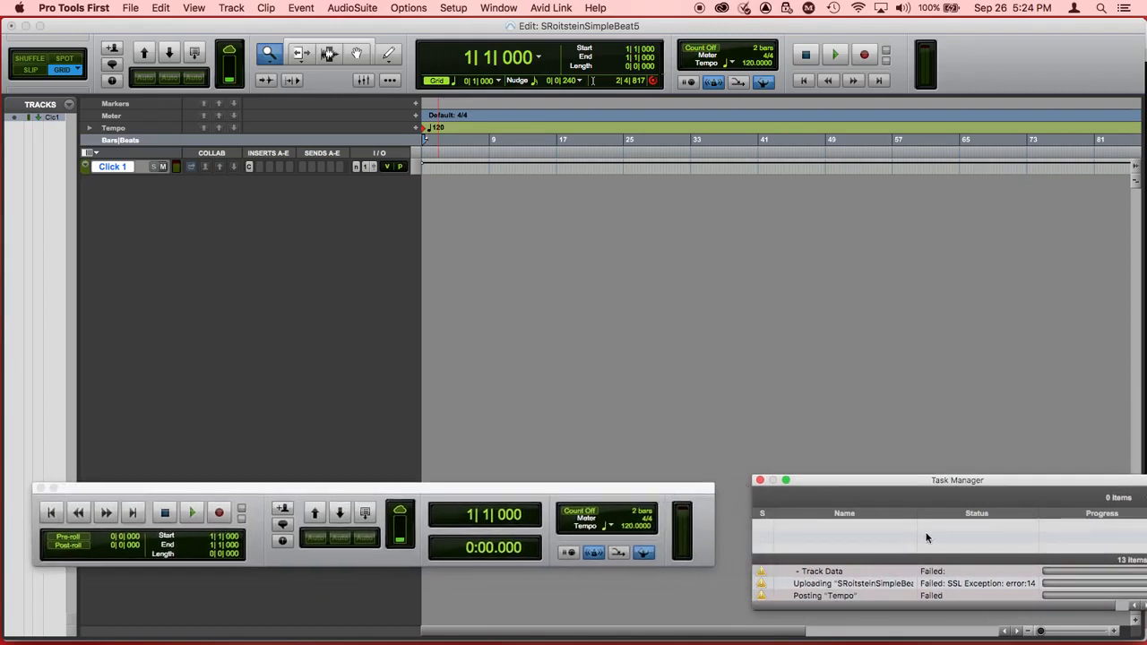
drag(1076, 488, 1053, 486)
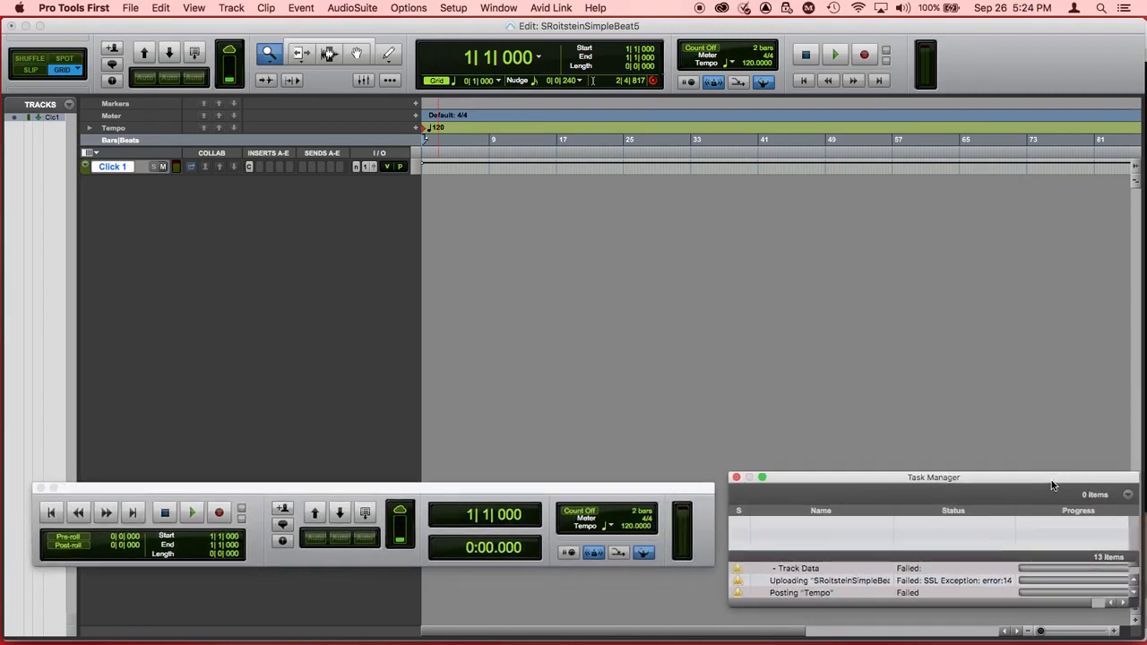
click(934, 453)
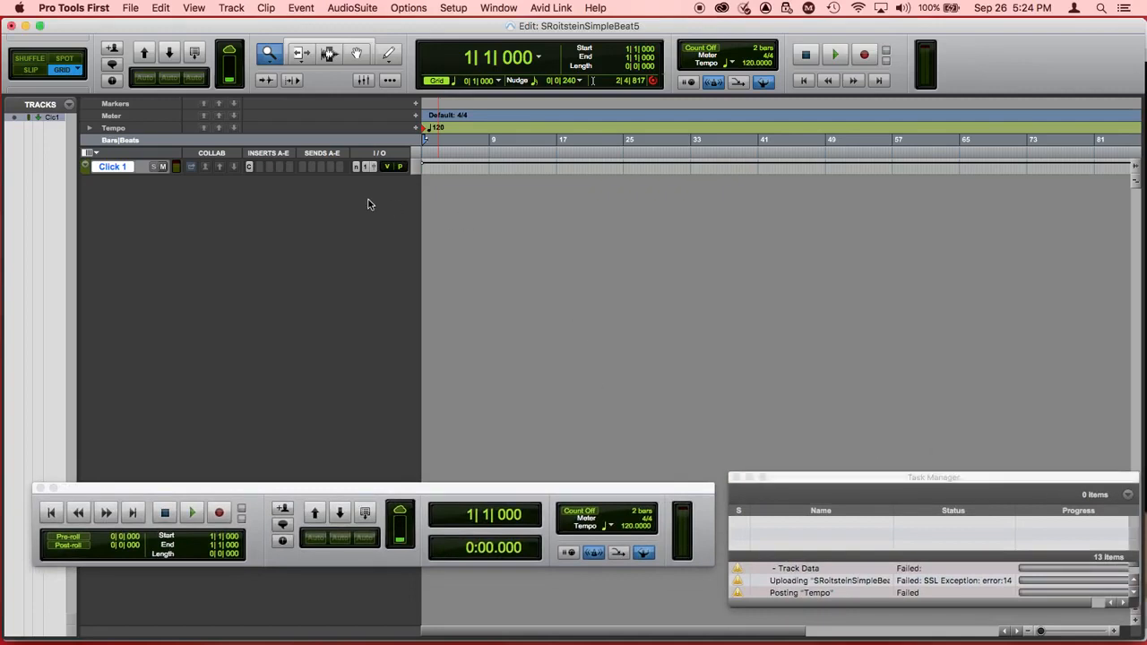
Play the click track for a few bars and stop playback.
click(192, 512)
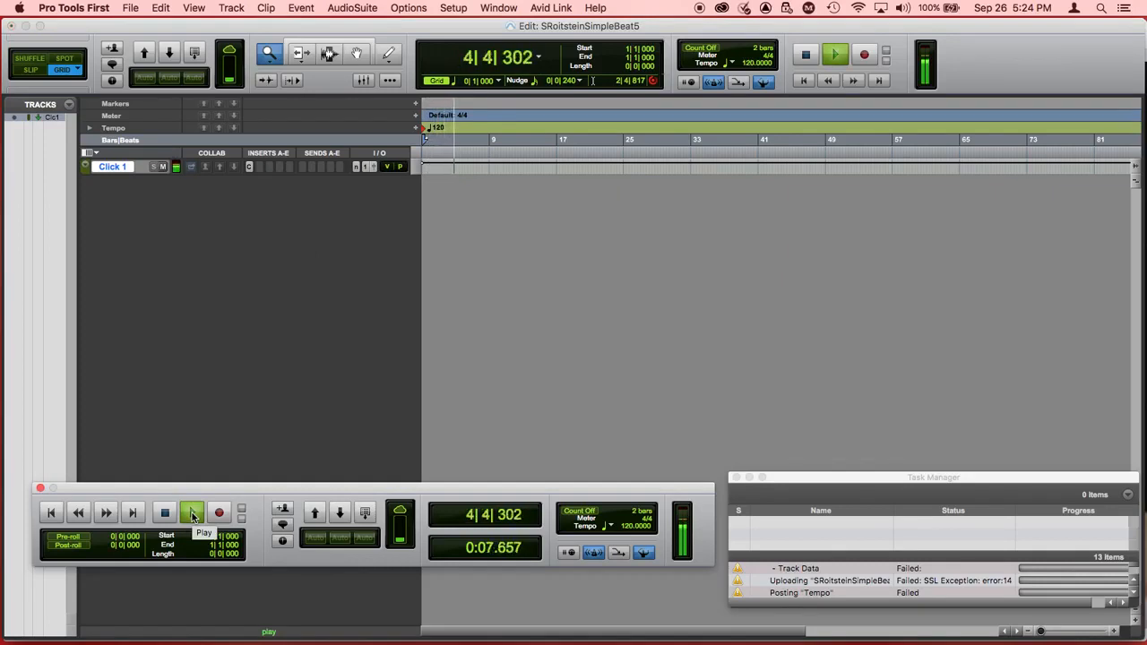
click(192, 513)
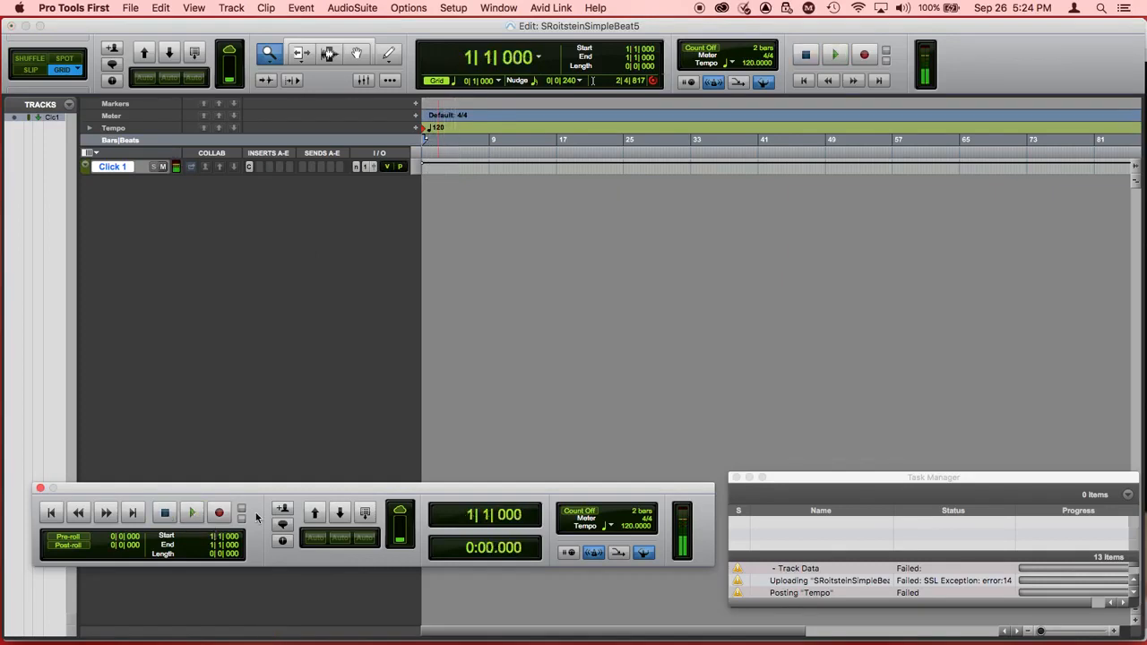
Zoom in on the timeline horizontally until the Bars|Beats ruler labels the individual beats of each bar.
click(1114, 633)
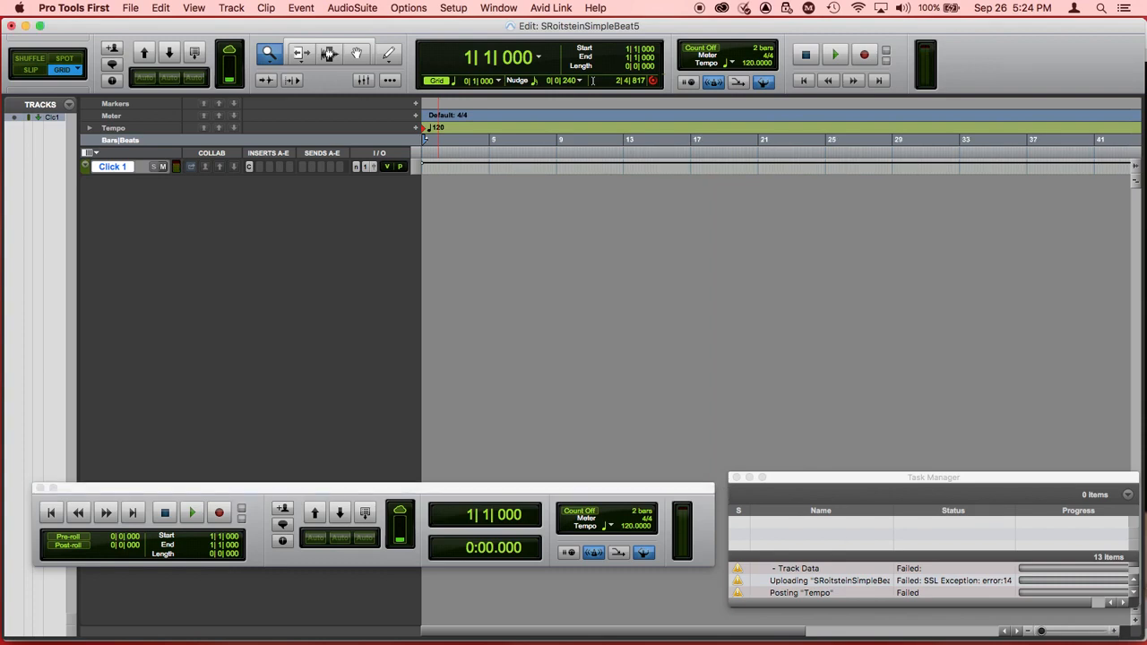
click(1114, 633)
click(1114, 633)
click(1114, 633)
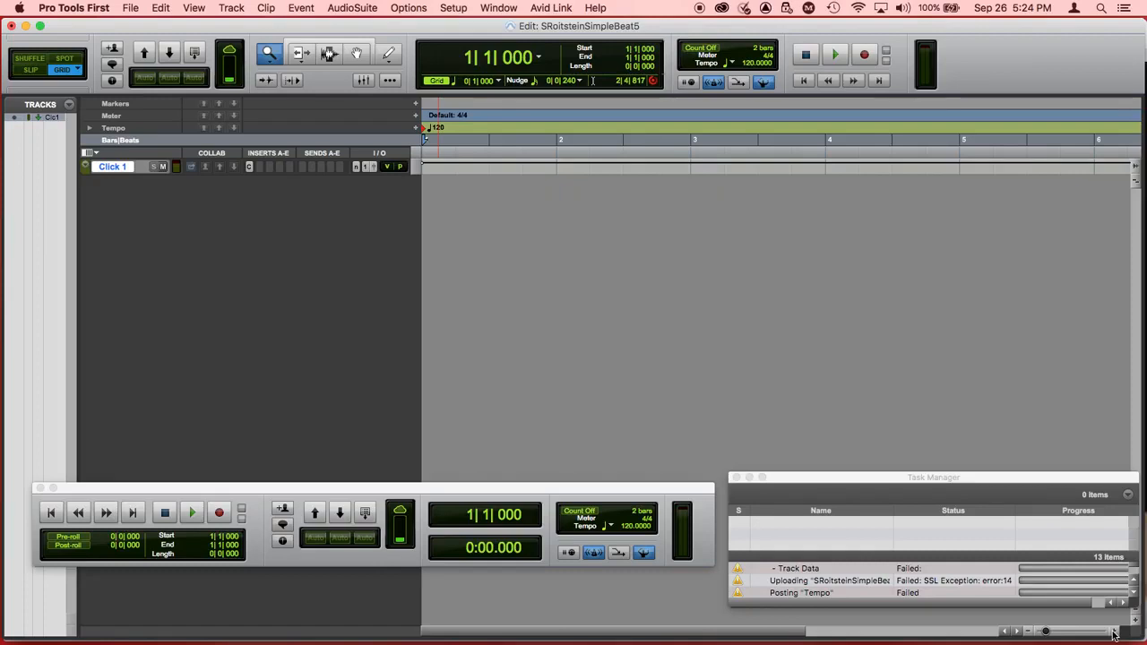
click(1114, 633)
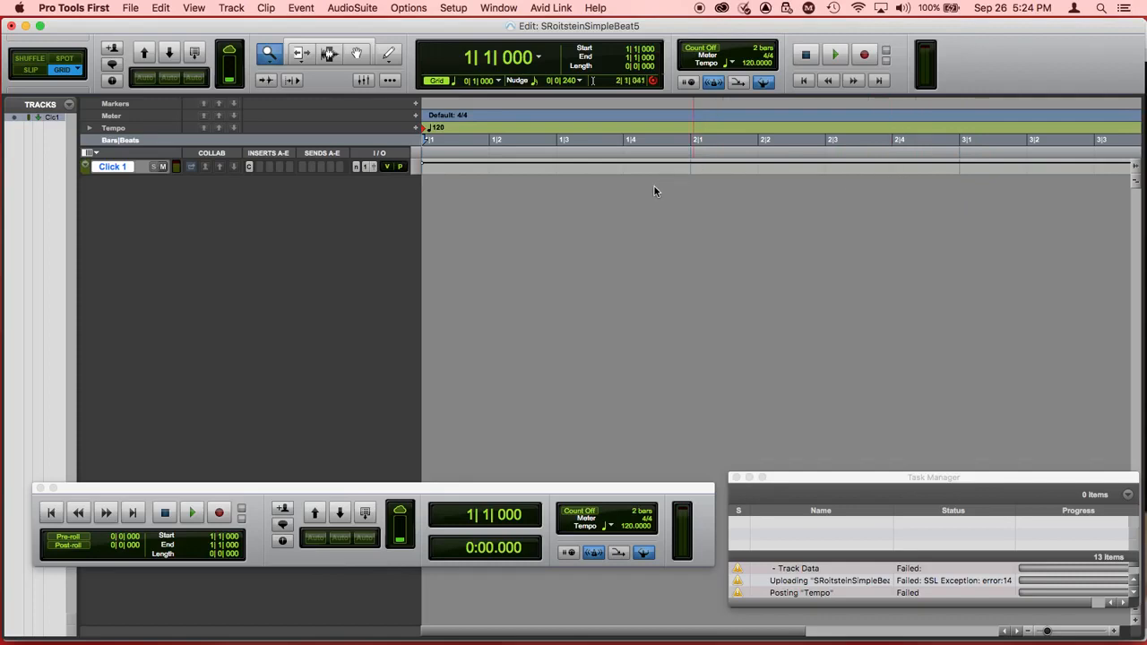
Set the session tempo to 92 BPM and play the click track for a few beats at that tempo.
click(630, 530)
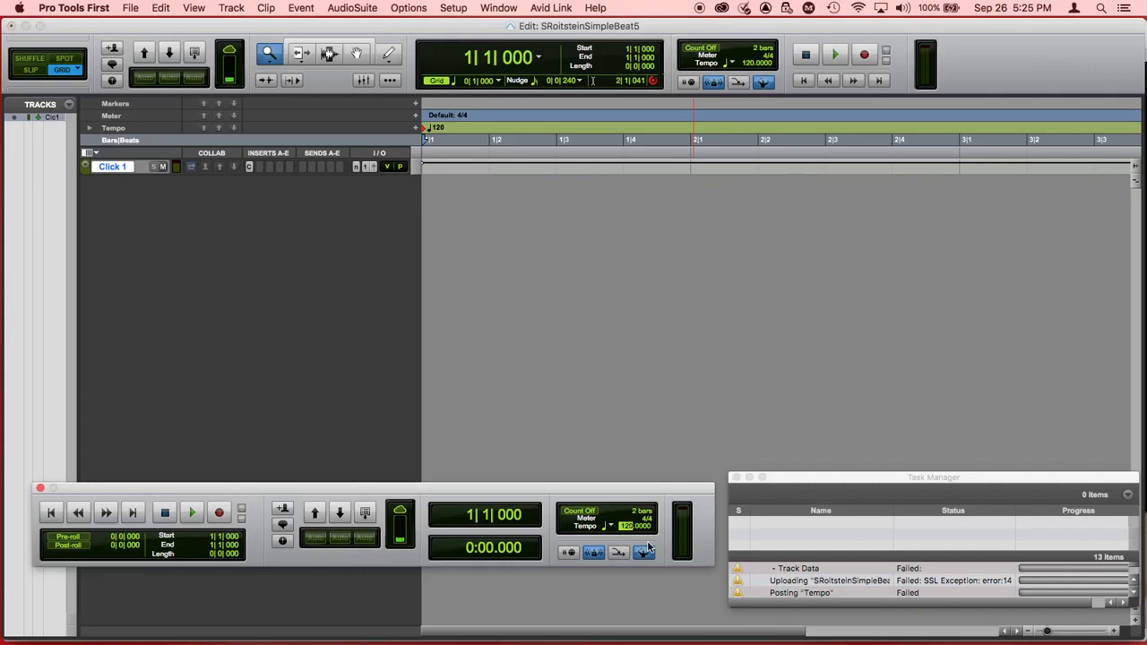
text(92)
key(Return)
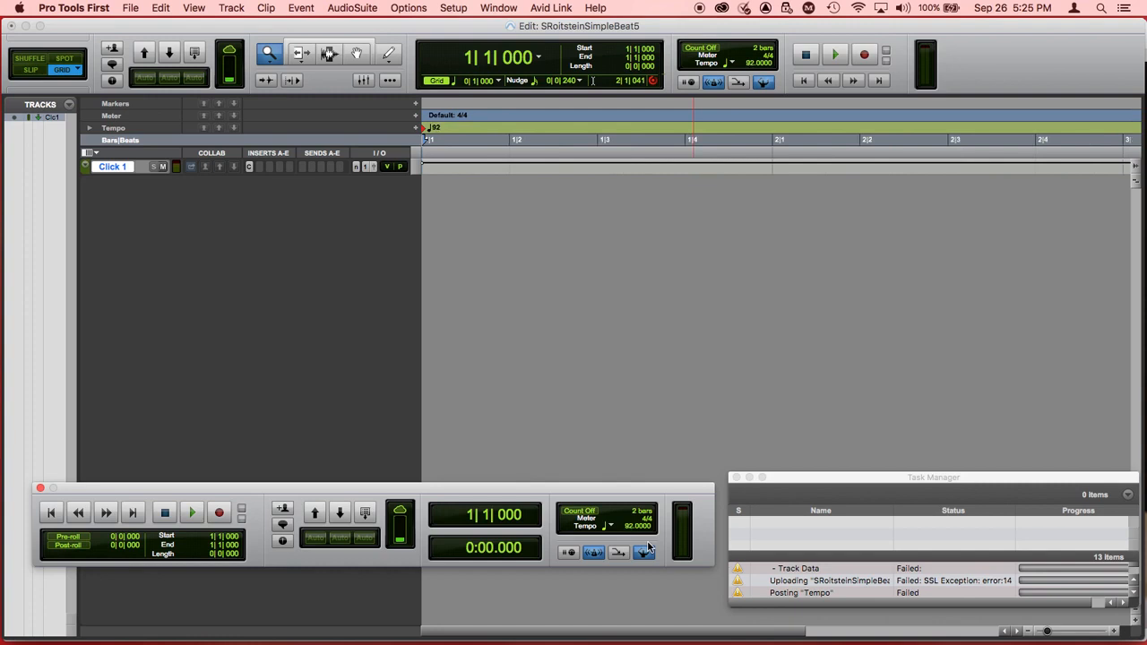
click(193, 515)
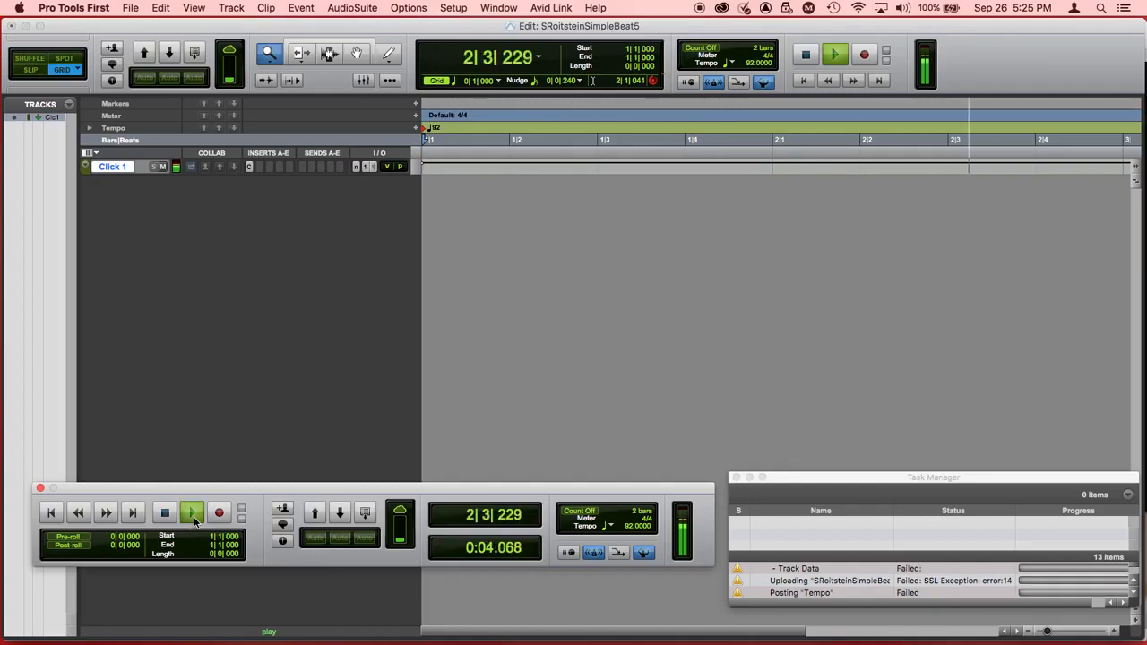
click(193, 517)
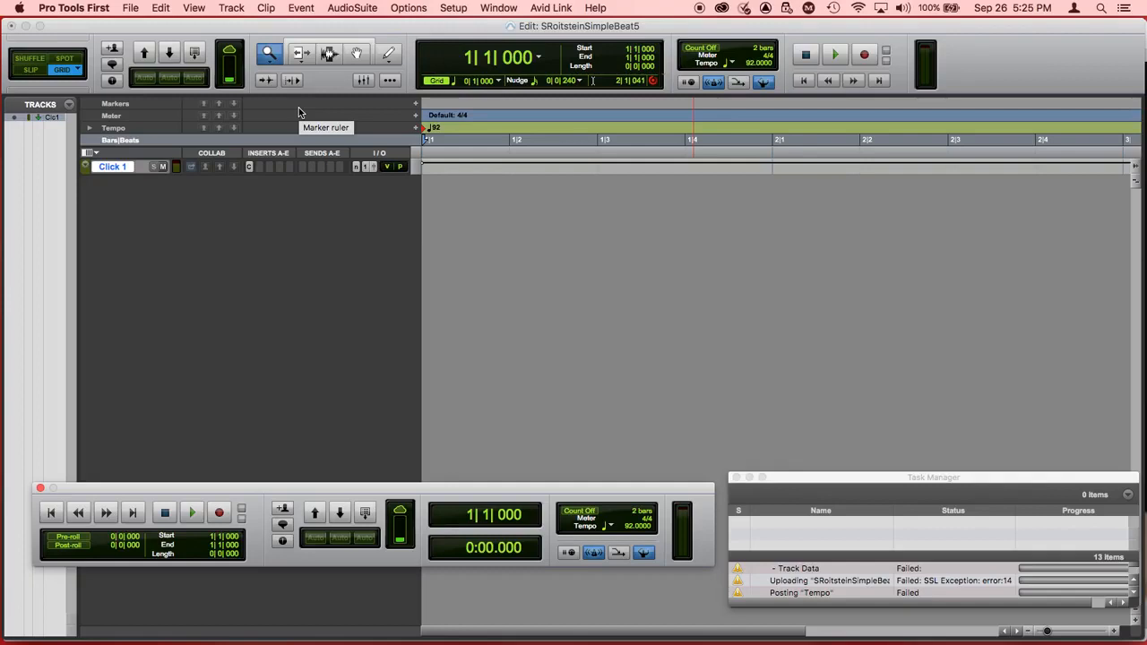
Create one new stereo instrument track in ticks named Kick.
click(235, 10)
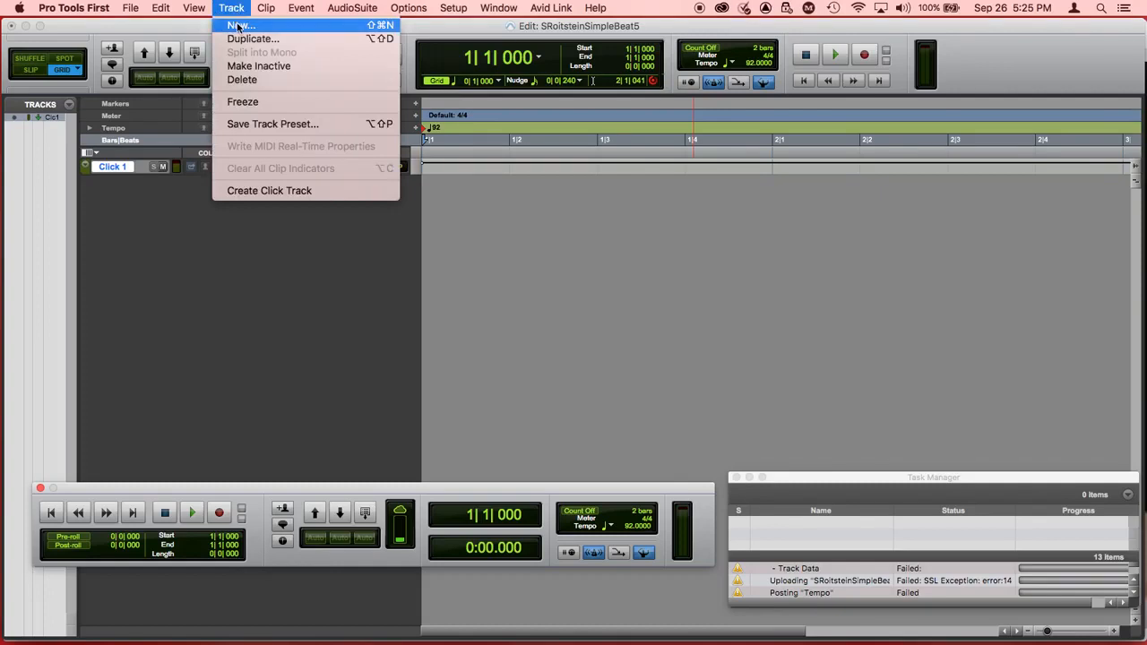
click(239, 26)
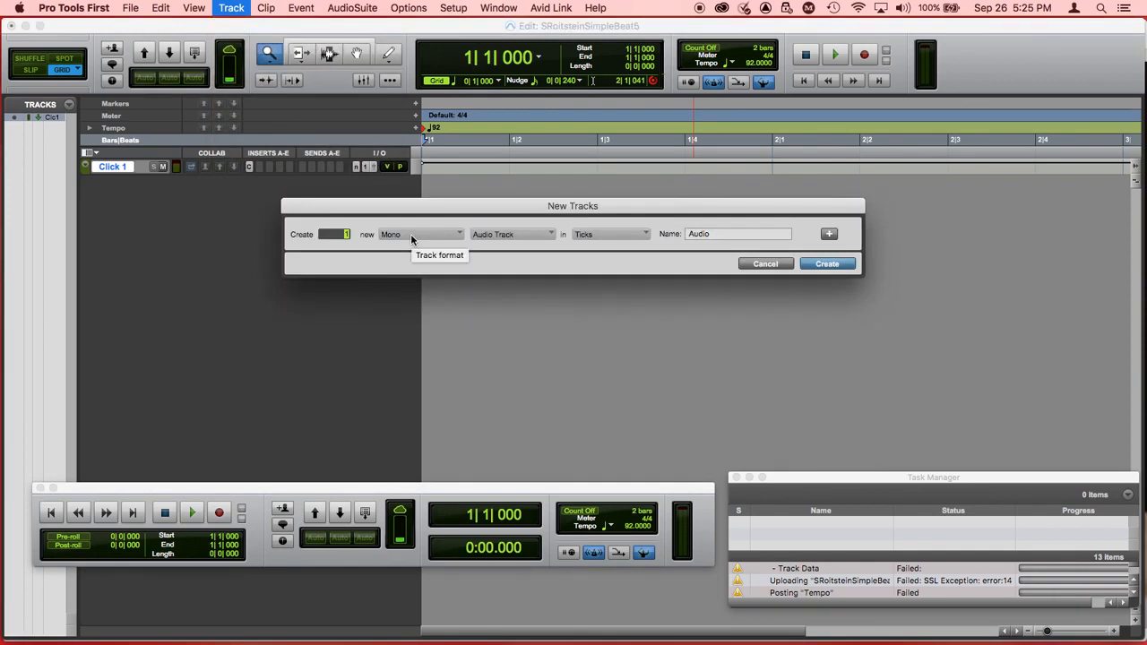
click(448, 235)
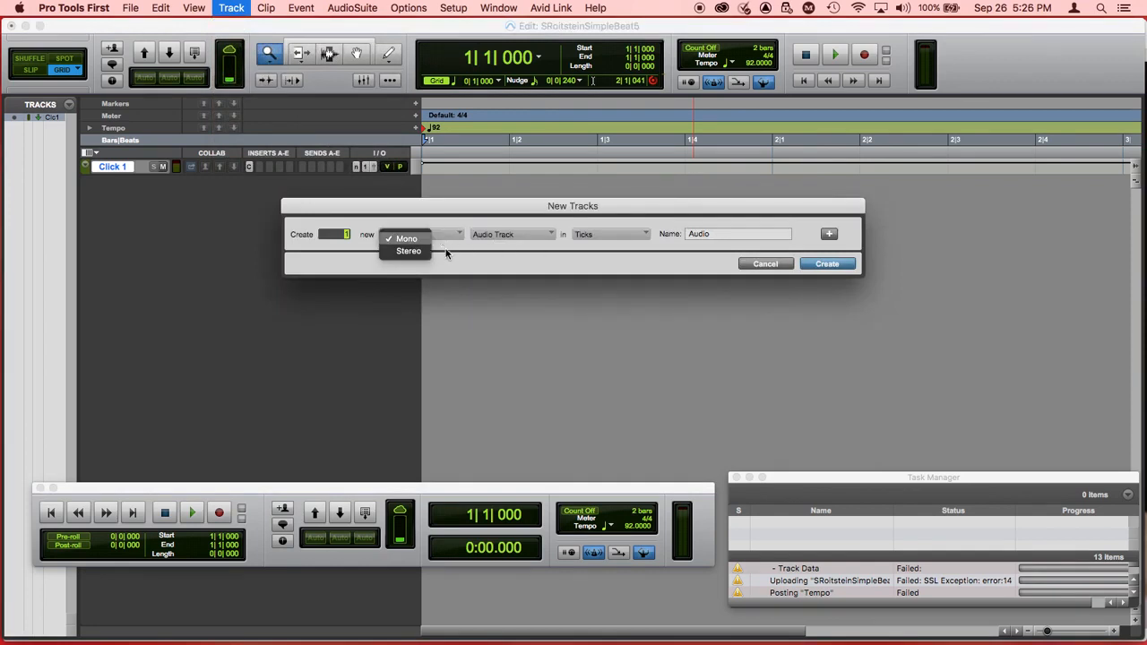
click(439, 259)
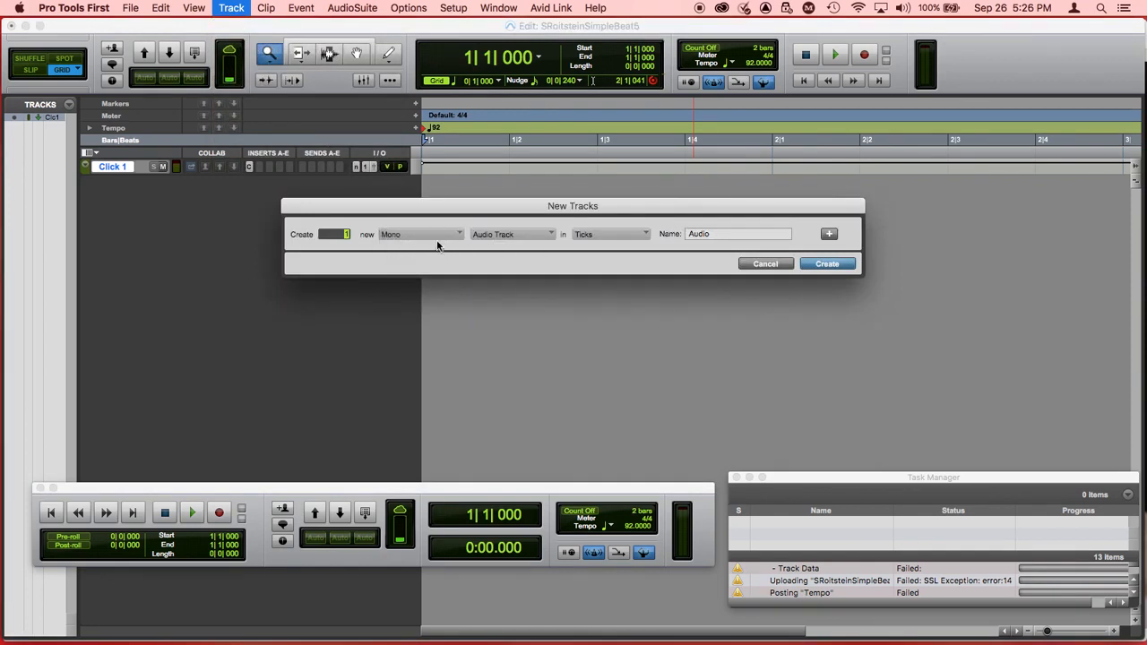
click(435, 238)
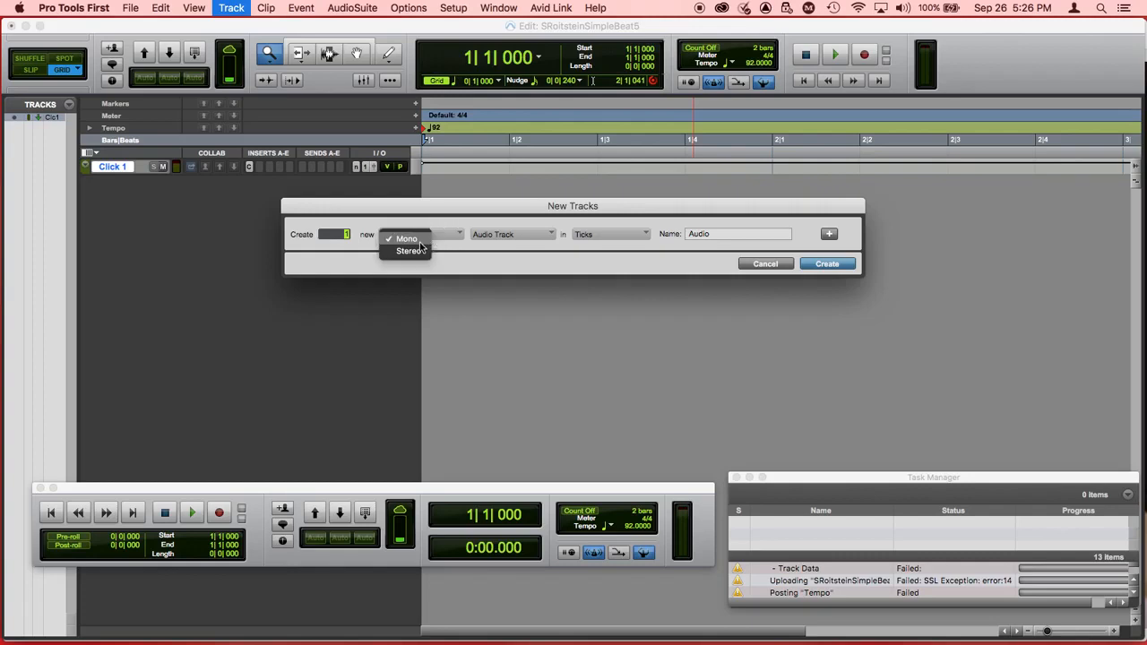
click(412, 251)
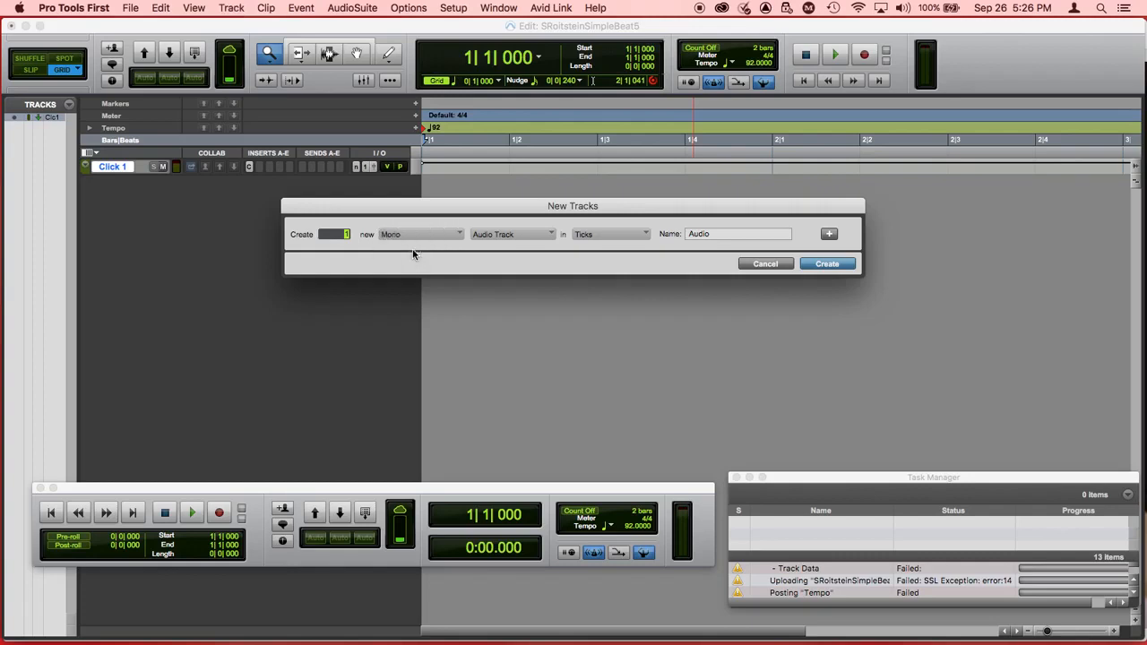
click(510, 235)
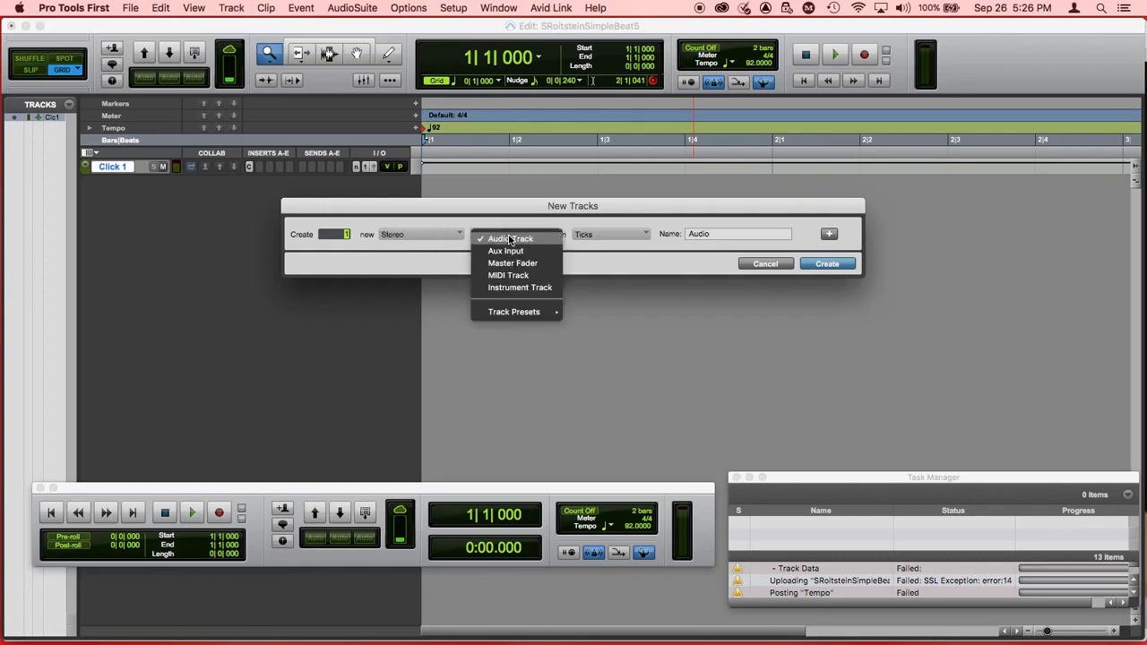
click(516, 288)
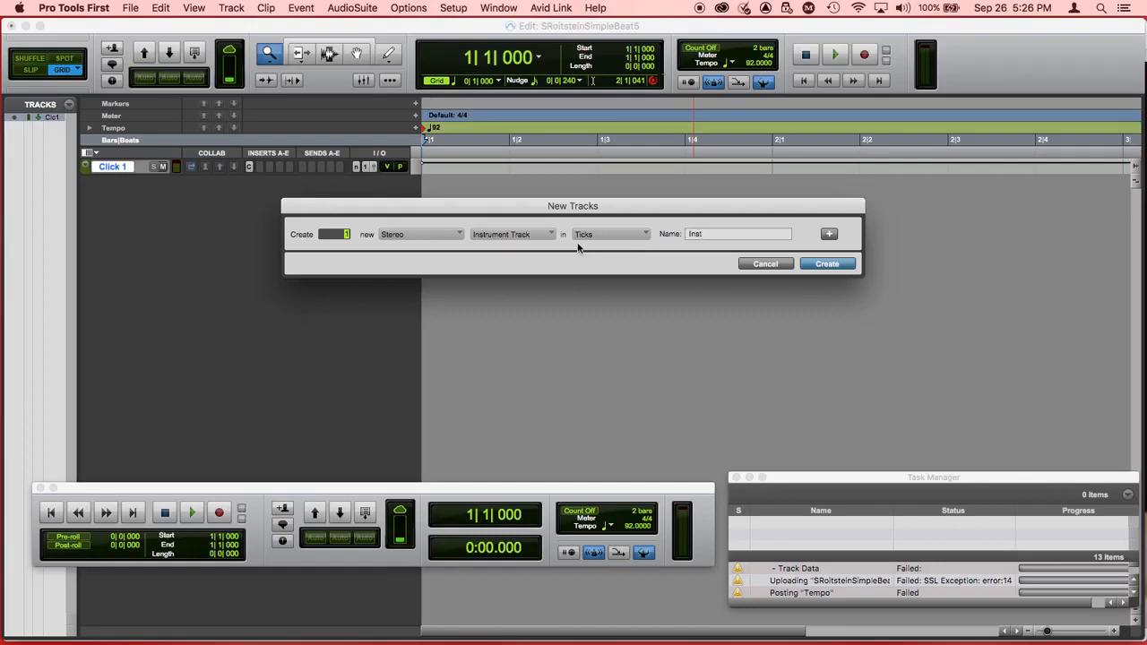
double_click(707, 233)
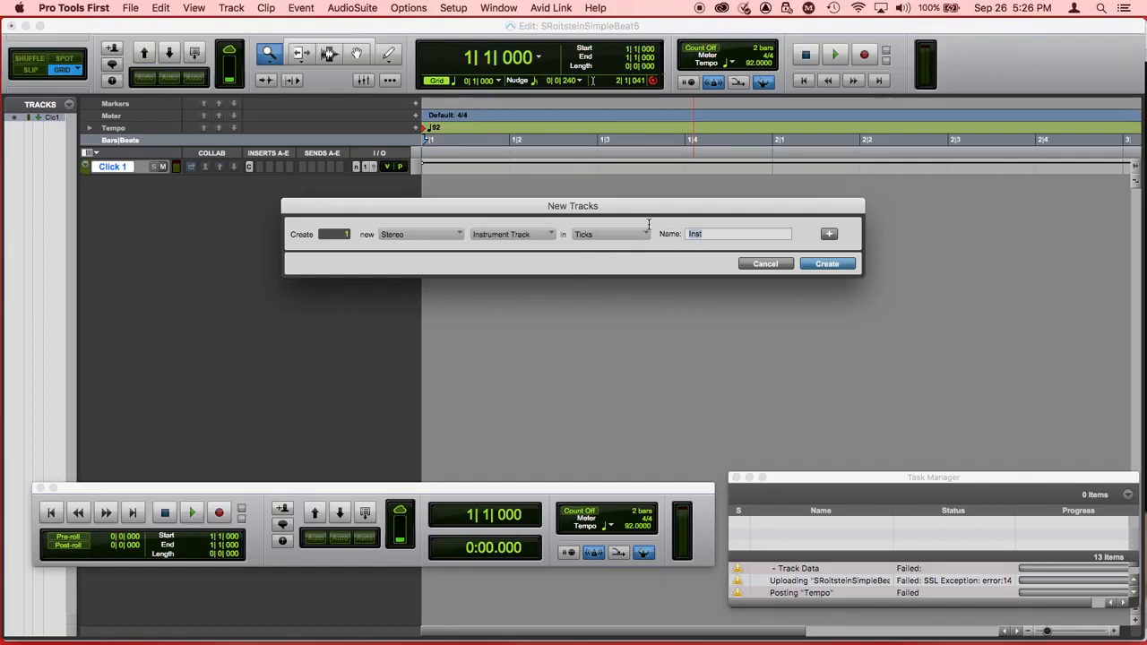
text(Kick)
click(825, 266)
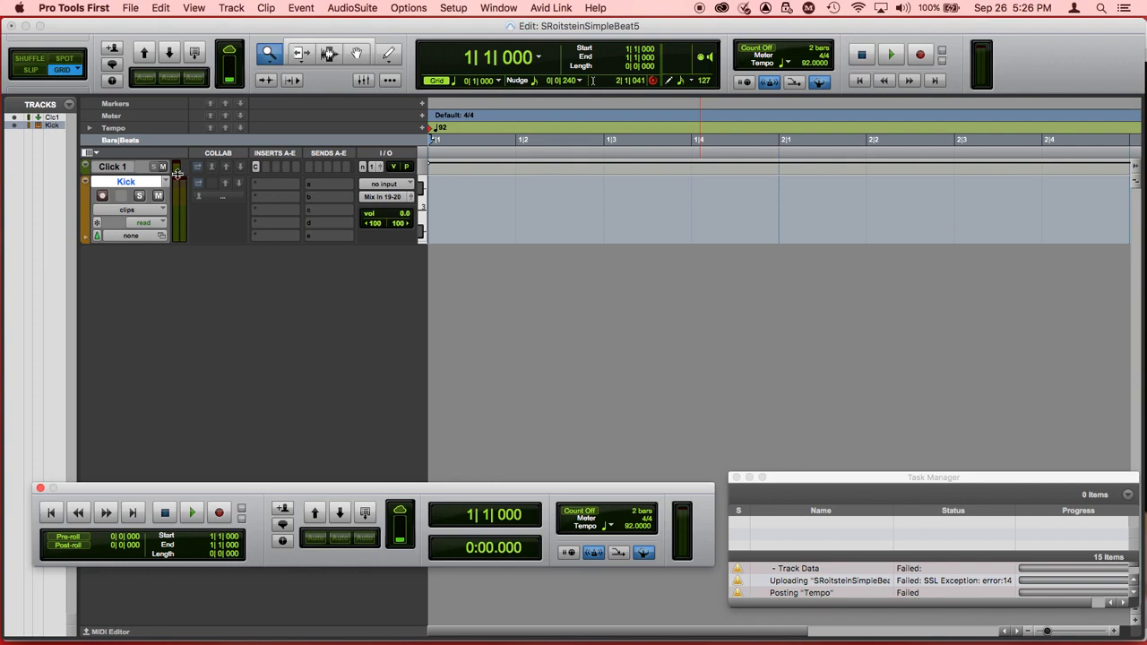
Record-enable the Kick track and load the stereo Xpand!2 instrument in its first insert slot, moving the plug-in window clear of the track controls.
click(104, 198)
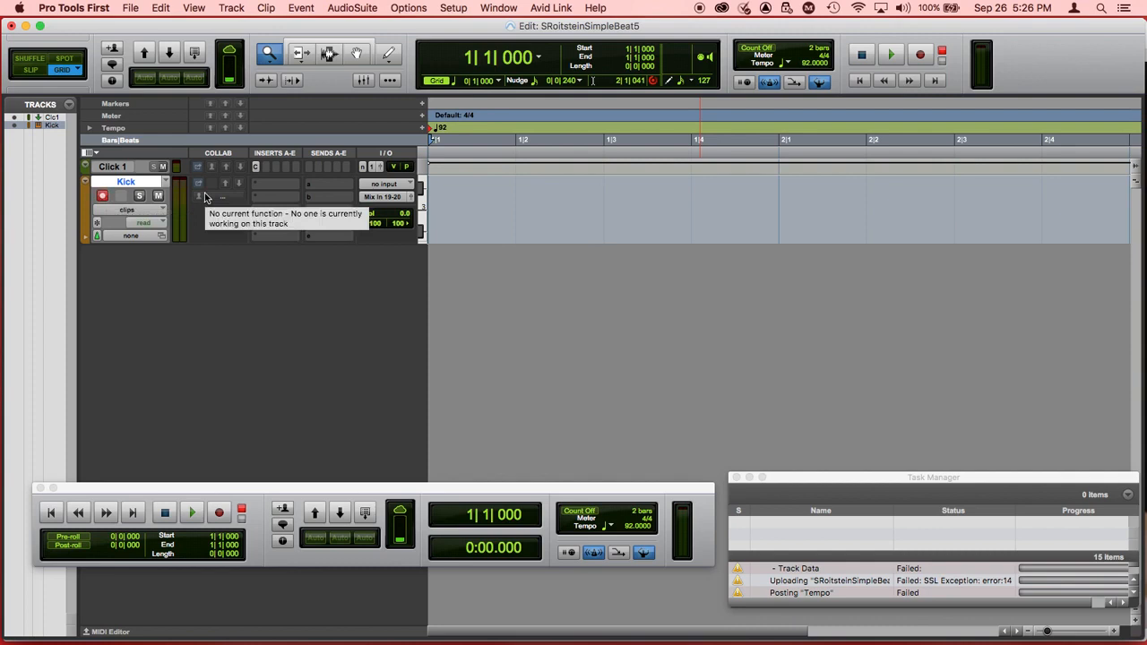
click(272, 186)
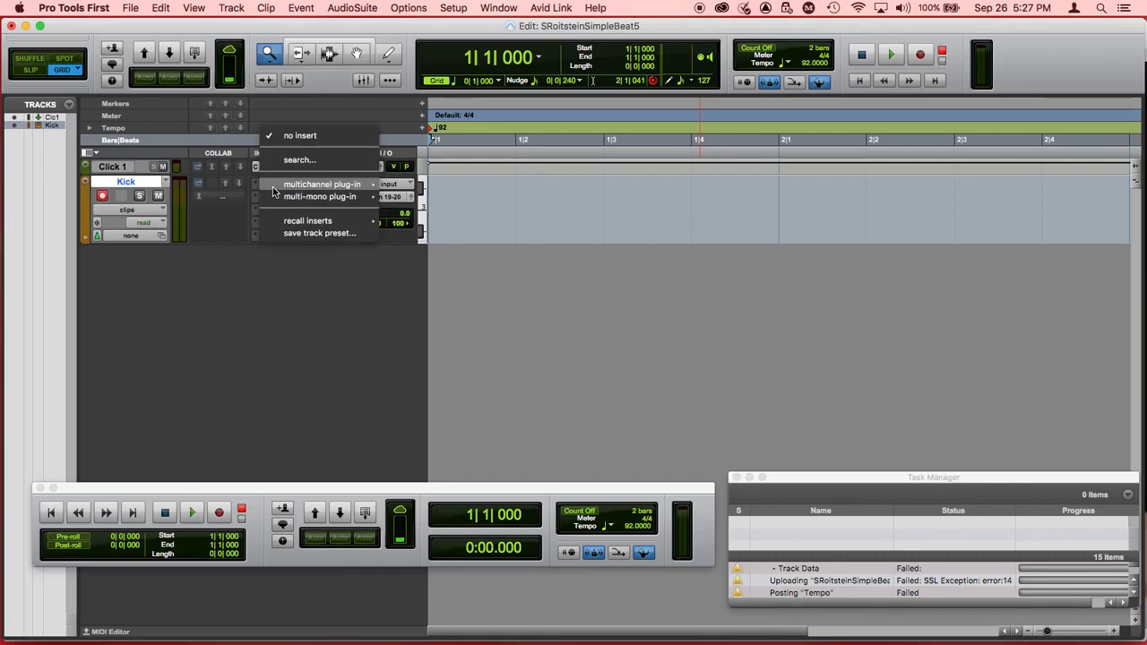
mouse_move(295, 190)
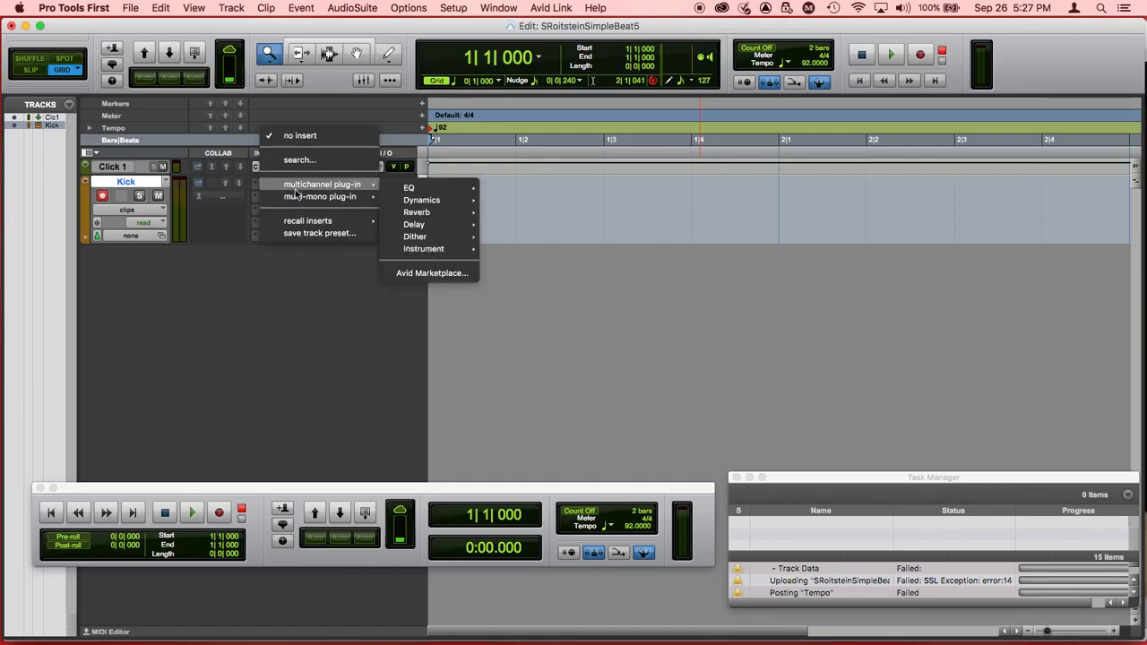
mouse_move(419, 242)
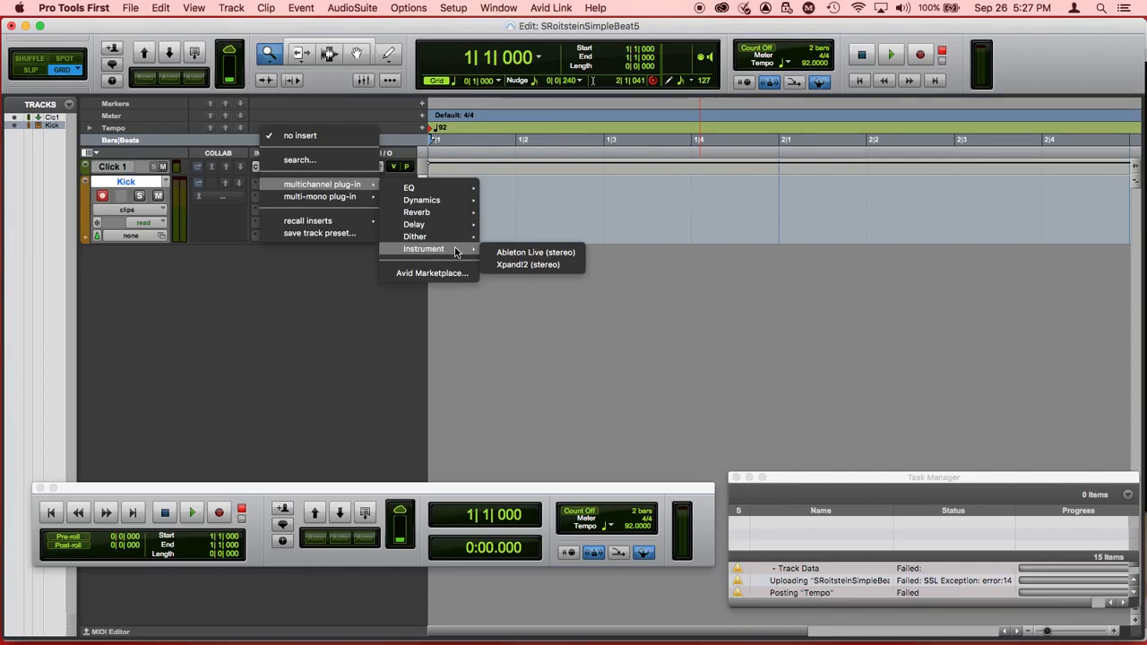
click(509, 266)
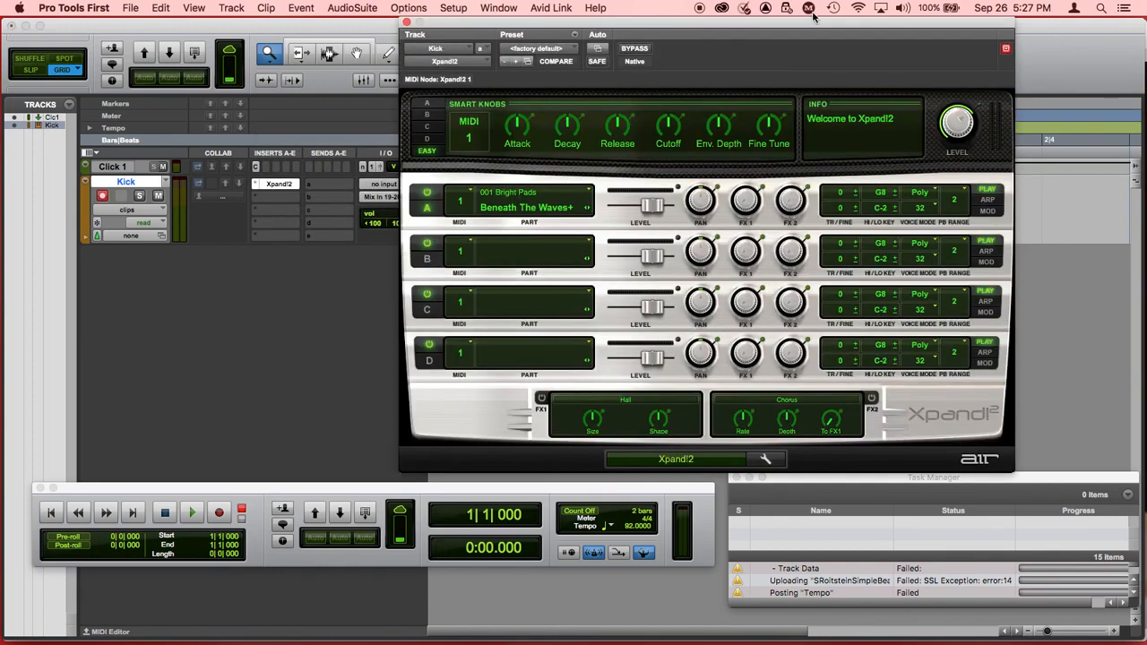
drag(805, 25, 923, 54)
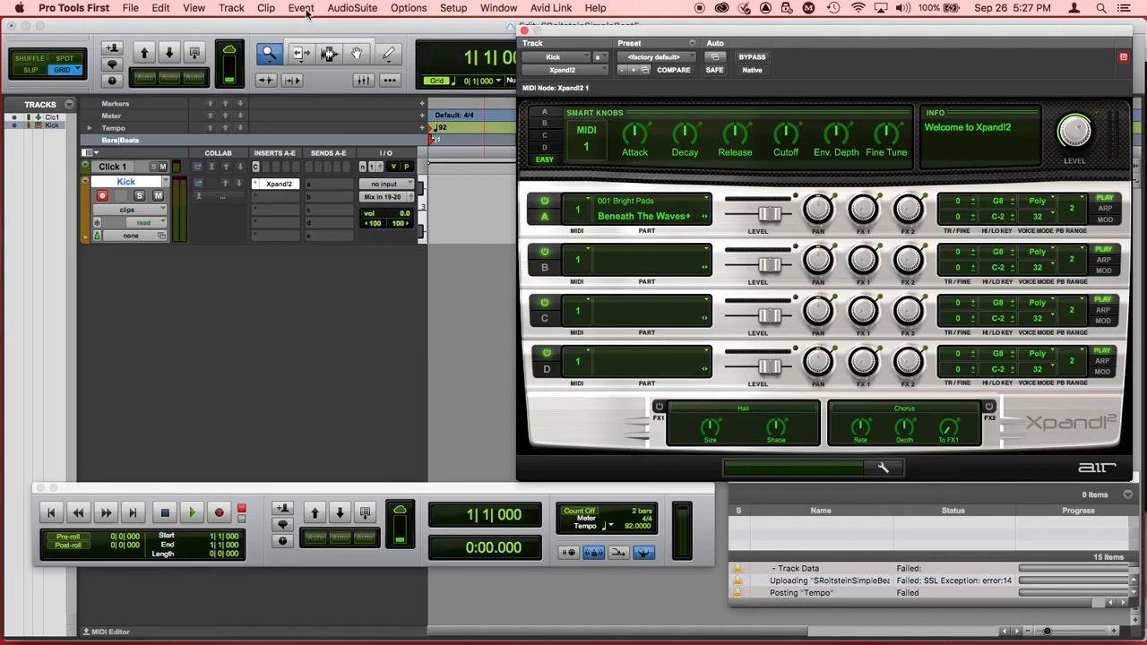
Show the MIDI Editor with its piano keyboard uncovered by the Transport window, and audition a note on the Kick track.
click(197, 8)
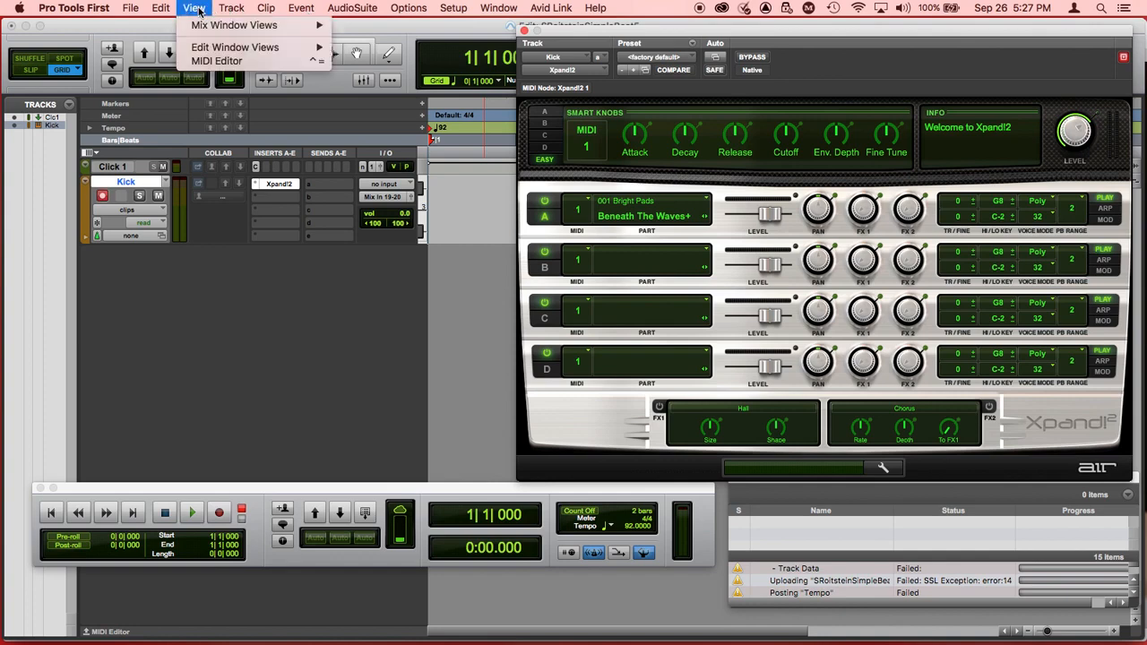
click(215, 61)
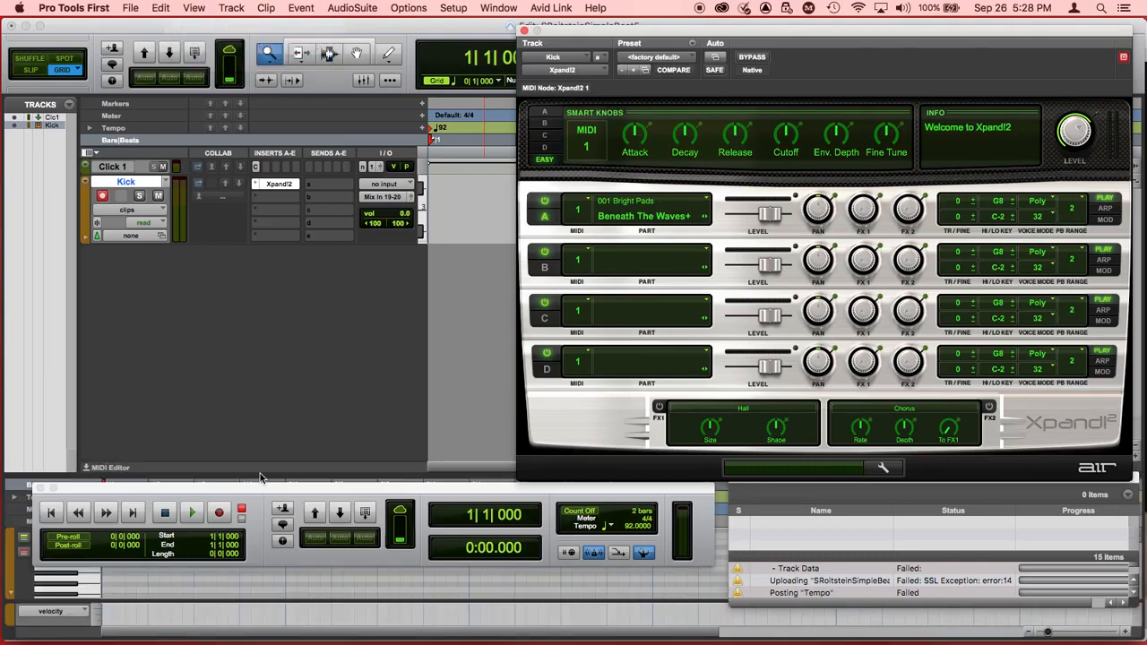
click(296, 490)
drag(295, 489, 288, 372)
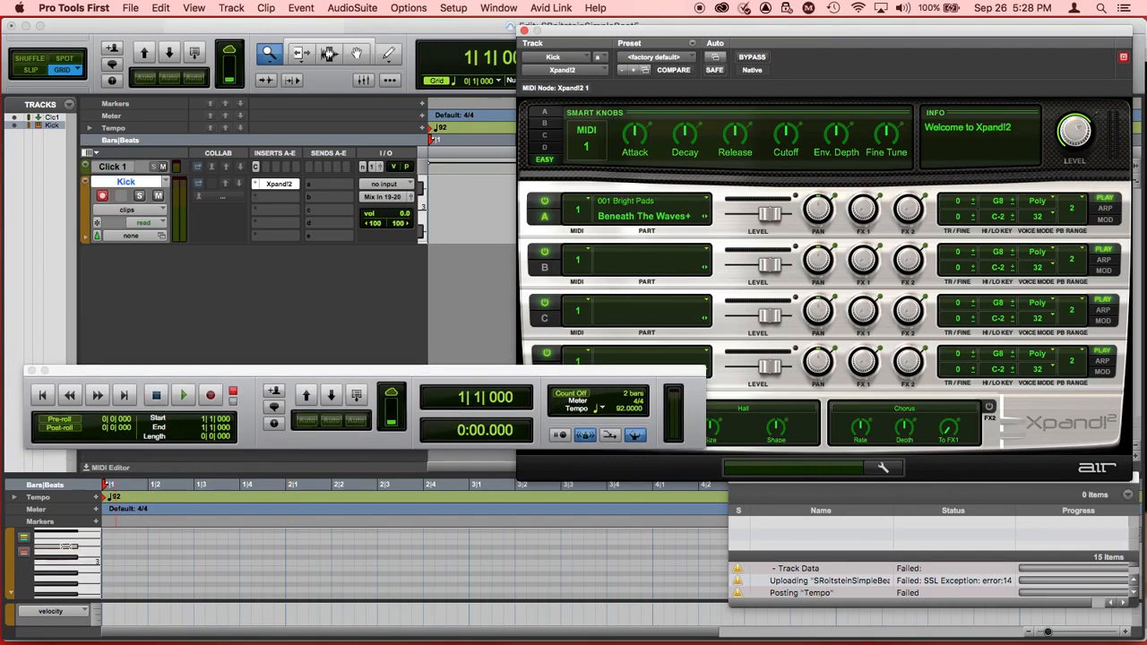
click(66, 547)
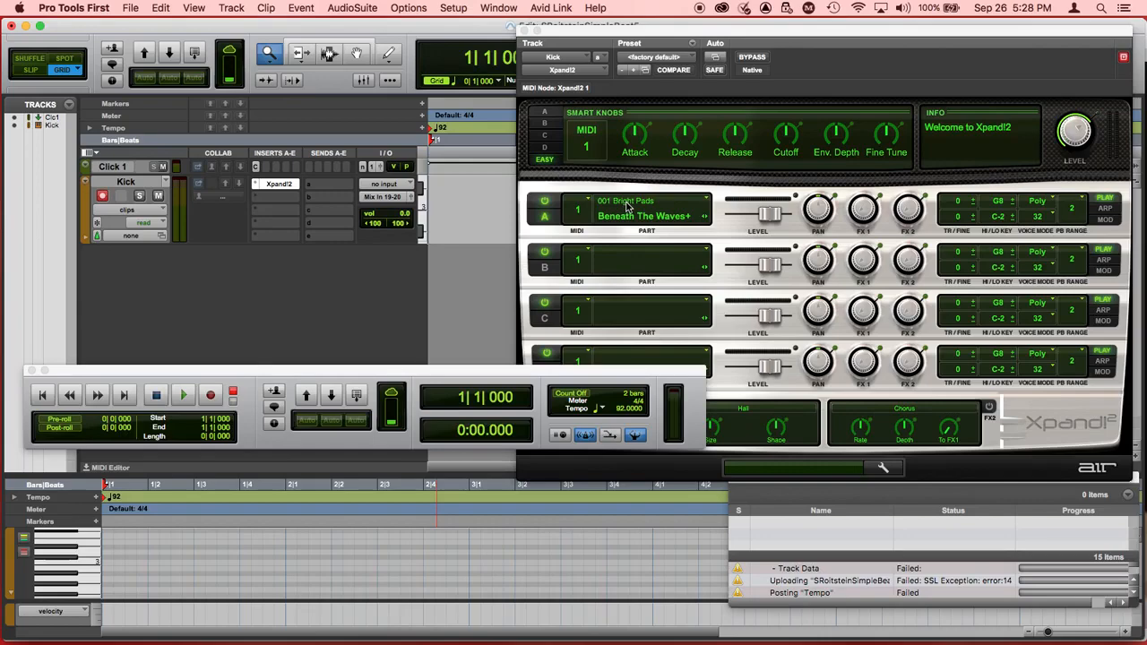
Load the Kicks Menu sound from the 024 Drums category into part A of Xpand!2.
click(627, 206)
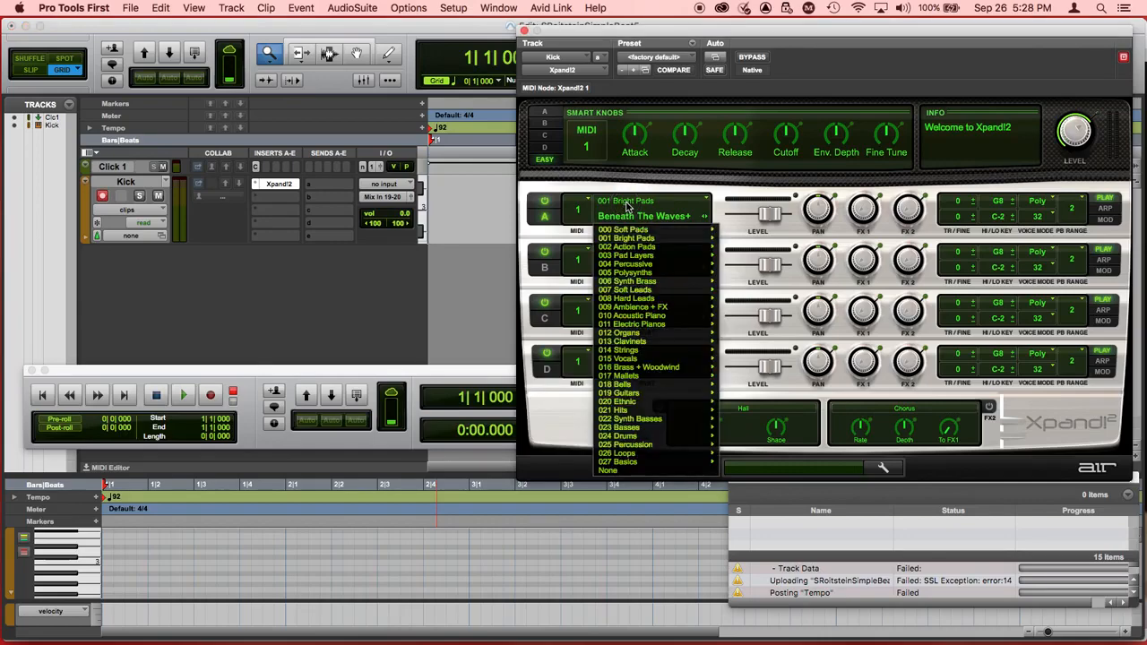
mouse_move(637, 399)
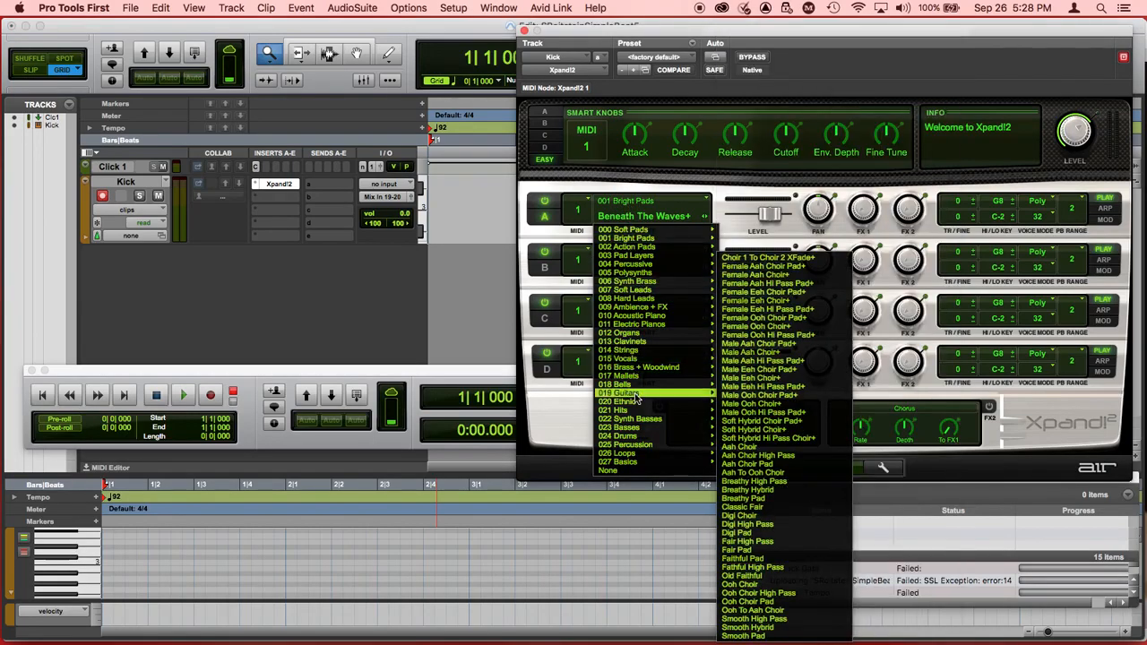
mouse_move(637, 437)
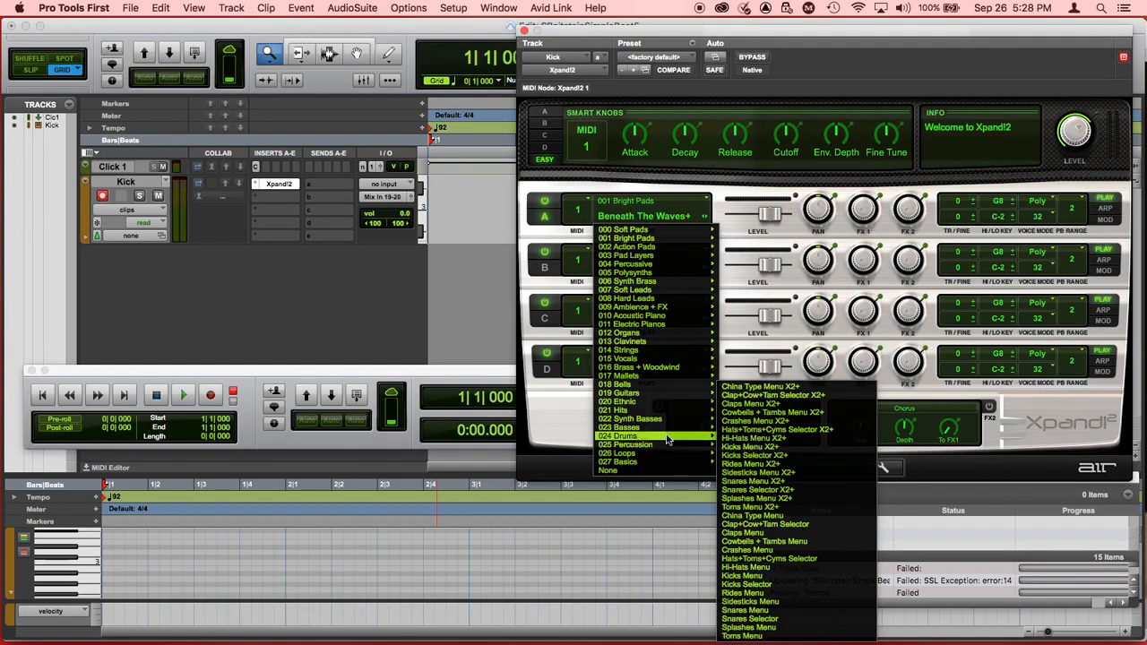
click(749, 576)
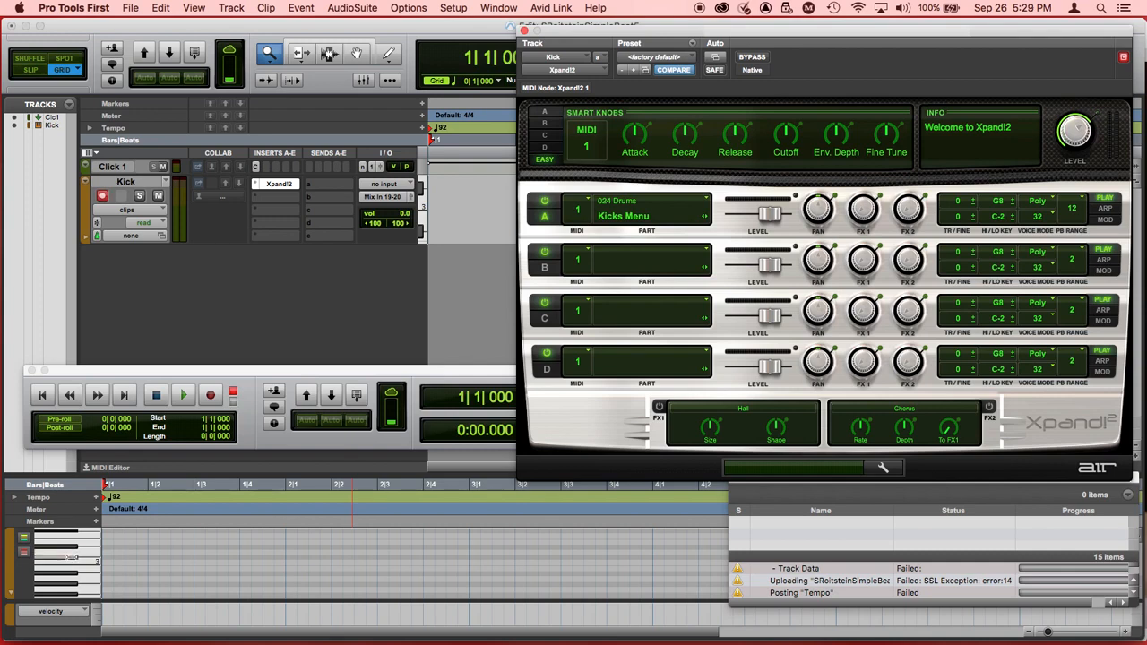
Audition several kick sounds on the MIDI Editor's piano keyboard, around and below the octave 3 mark.
click(69, 562)
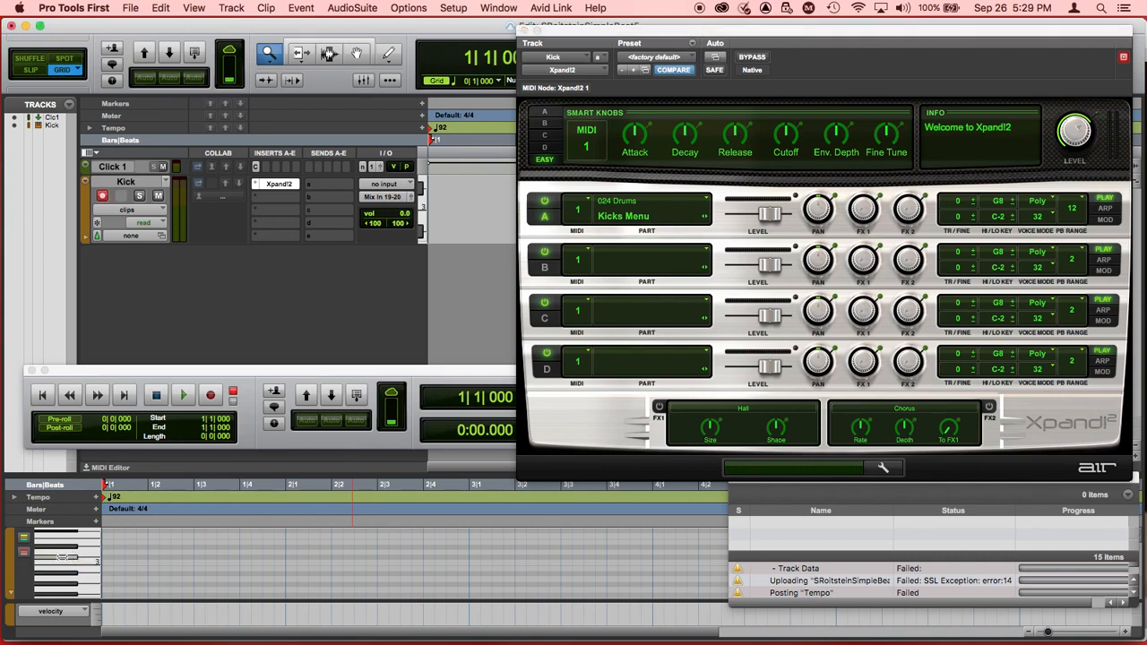
click(61, 572)
click(61, 572)
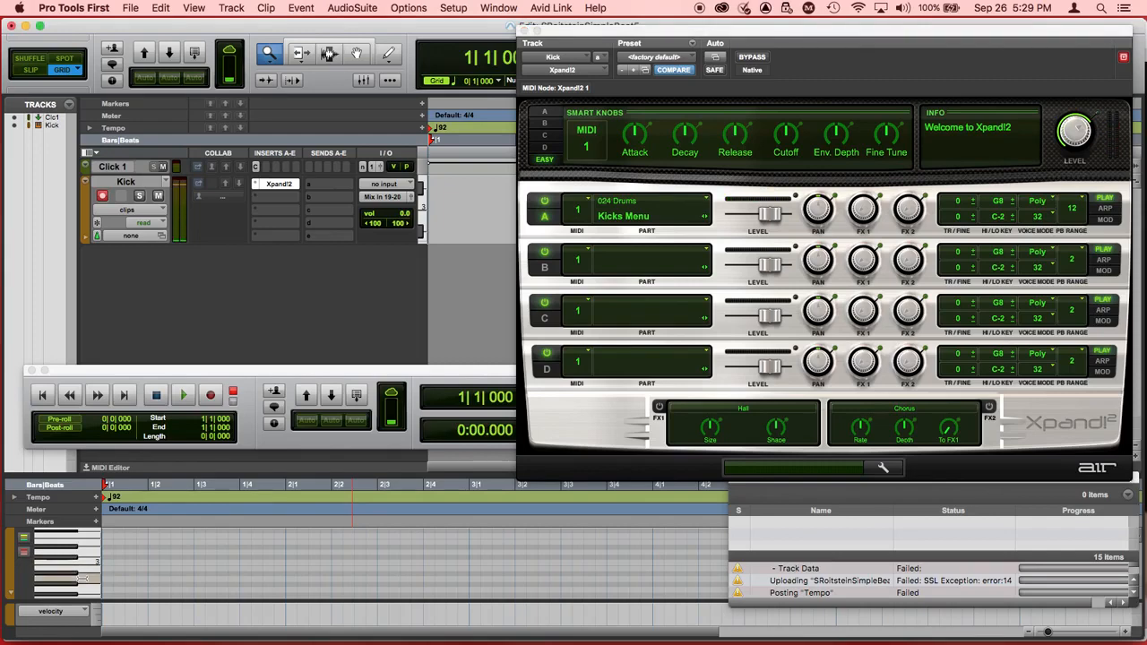
click(81, 579)
click(66, 584)
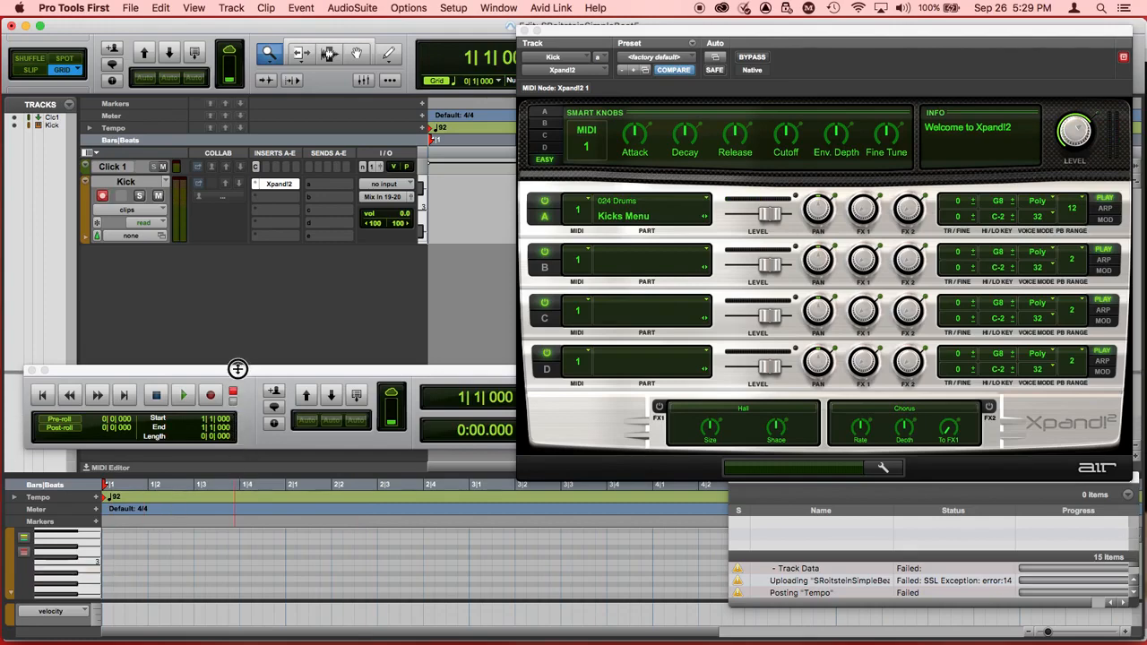
Enlarge the MIDI Editor upward to show more octaves and move the Transport window above its piano keyboard.
drag(237, 368, 236, 350)
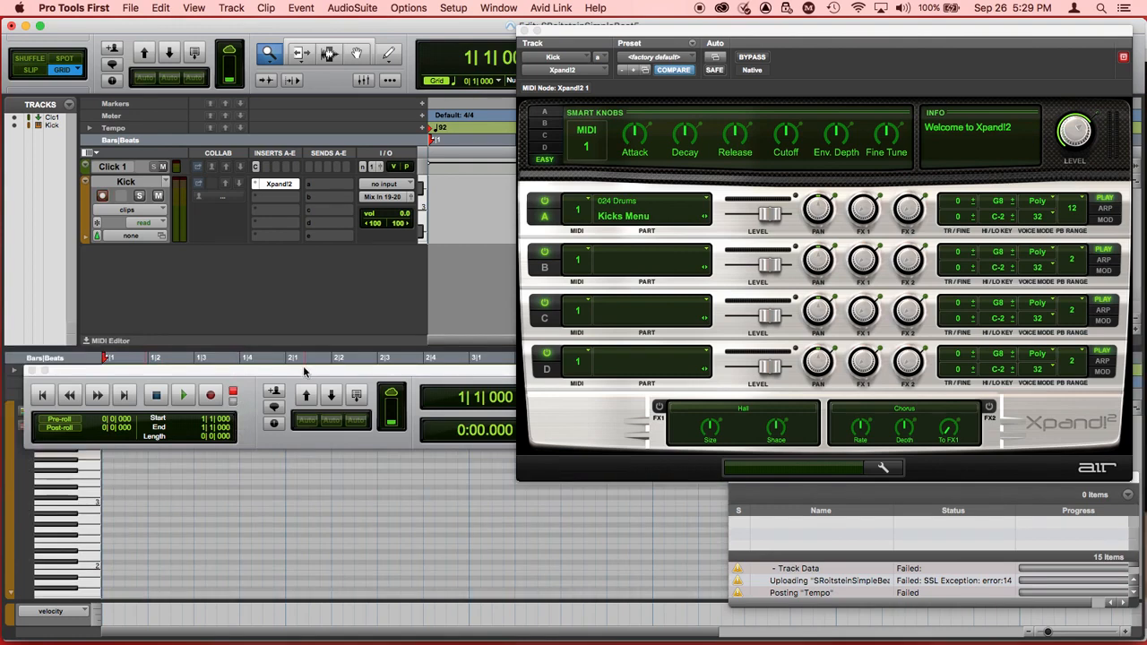
drag(304, 372, 307, 312)
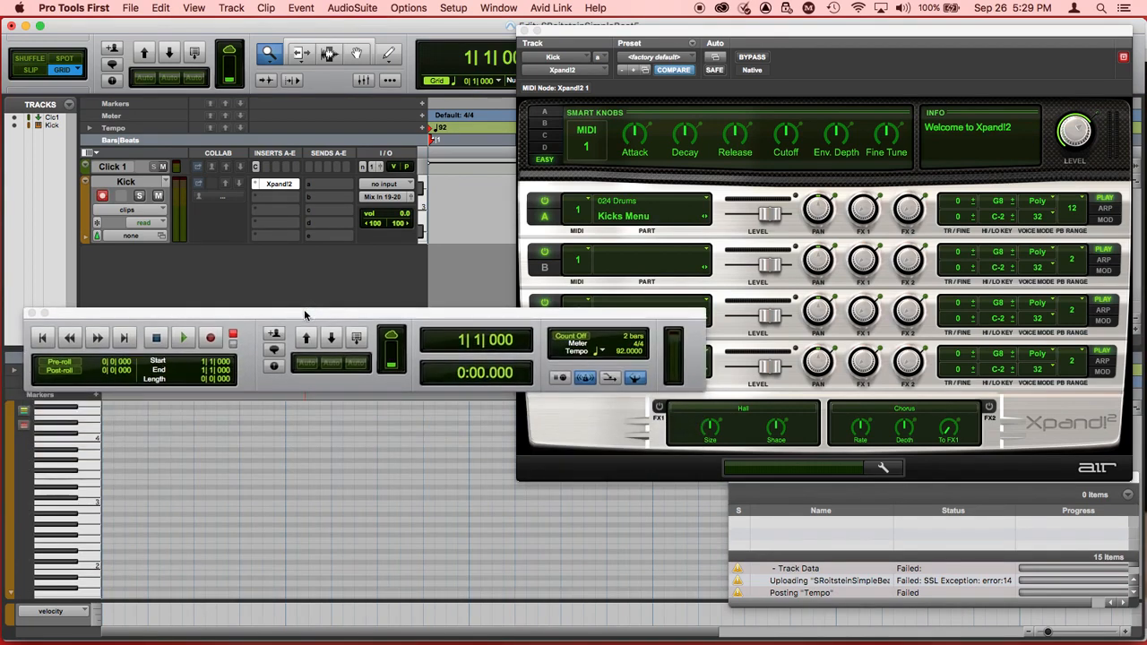
Audition more kick sounds between the octave 2 and 3 marks of the piano keyboard, and close the Xpand!2 window.
click(74, 534)
click(60, 513)
click(63, 512)
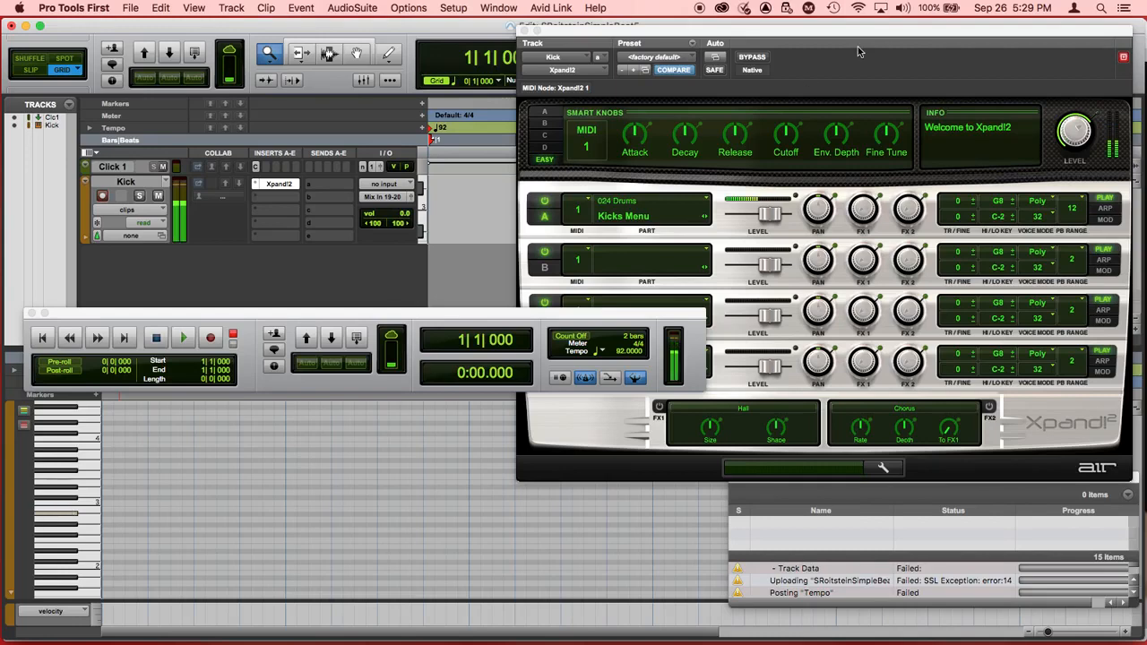
click(524, 30)
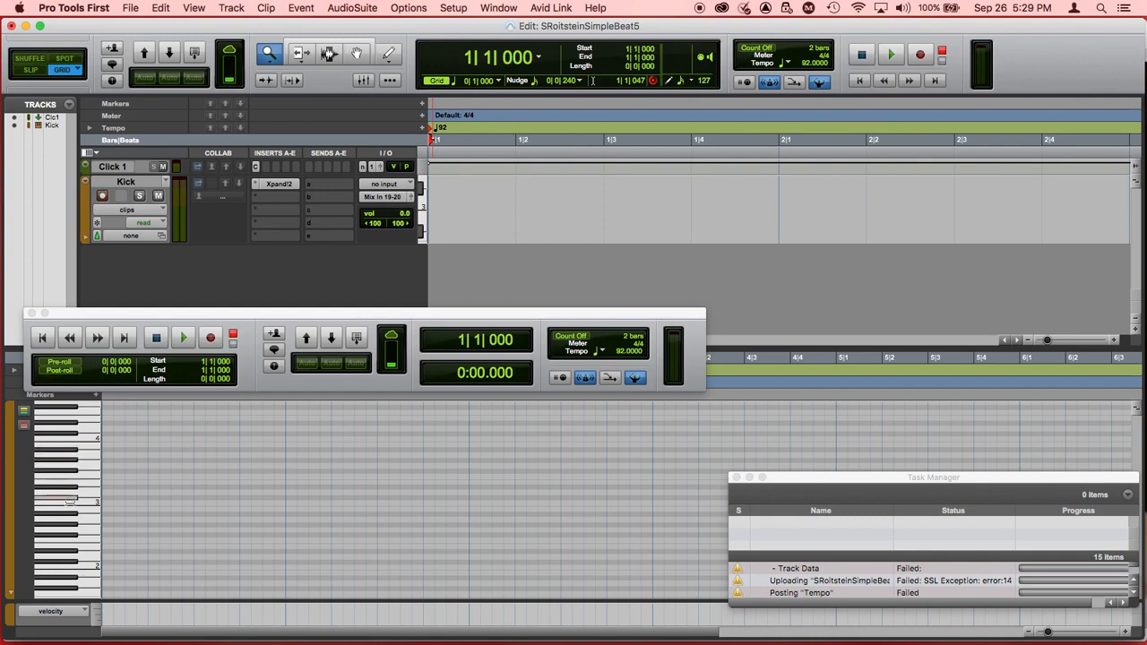
Audition a low kick sound, choose the free-hand Pencil tool and reduce the MIDI Editor's height.
click(67, 513)
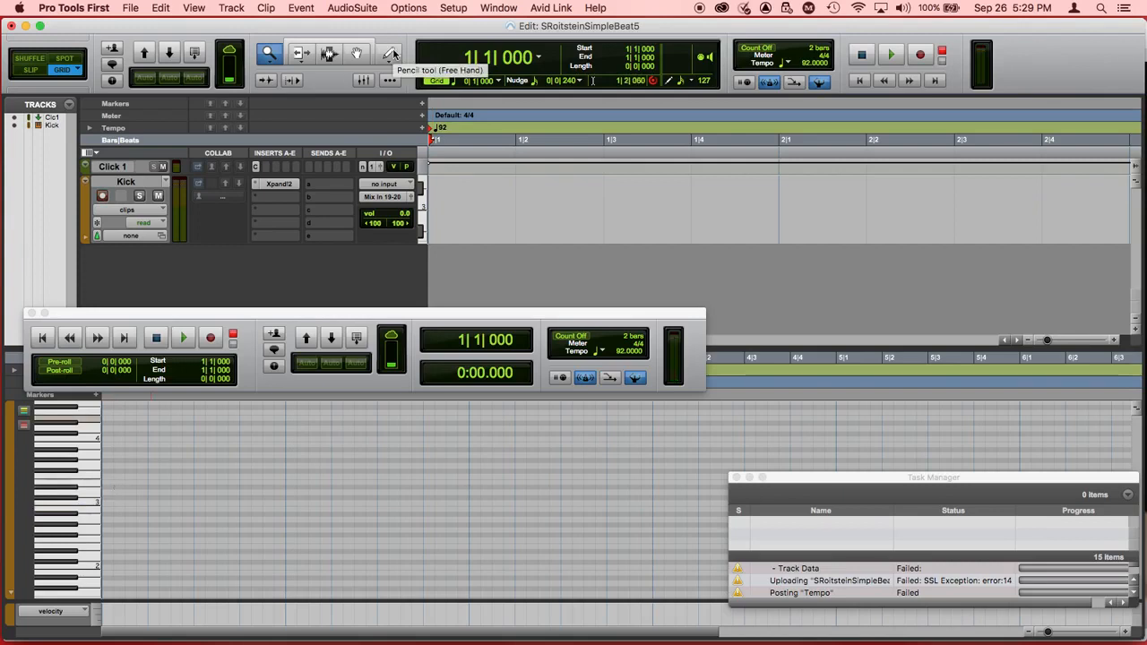
click(391, 53)
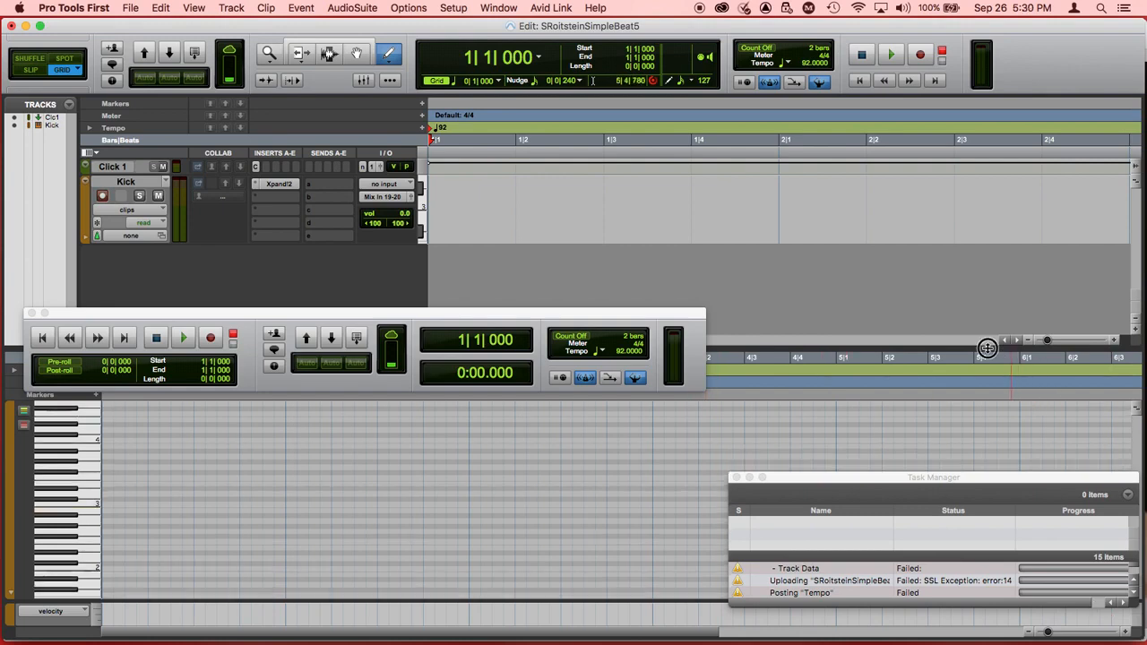
drag(987, 349, 987, 399)
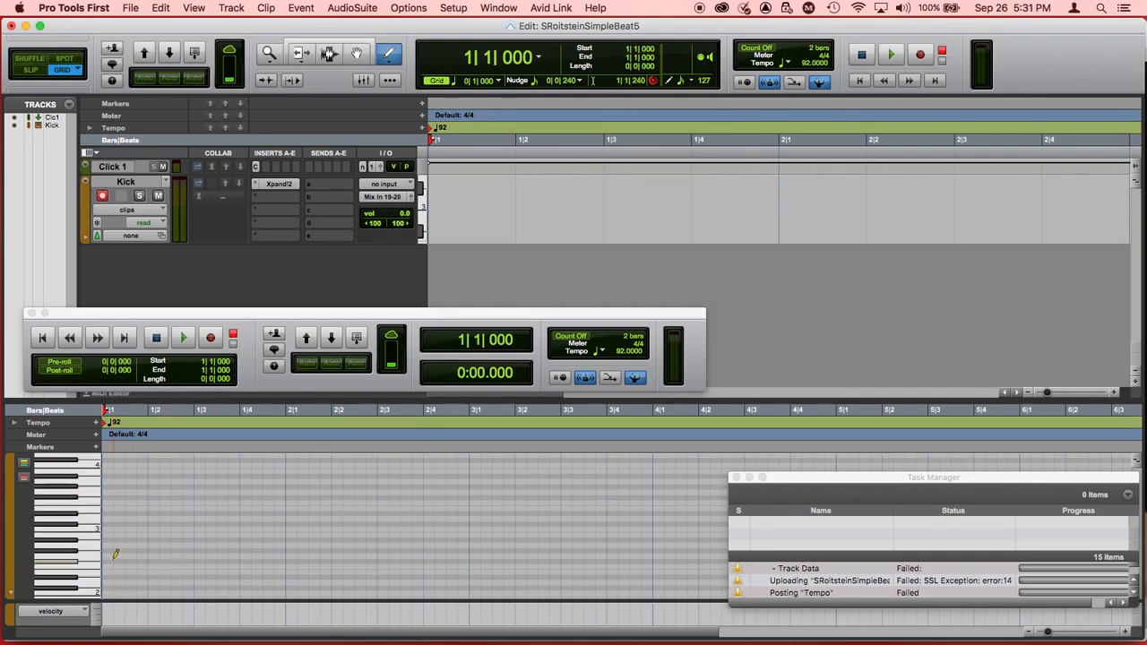
Draw a Bb2 kick note at 1|1|000 in the MIDI Editor and play the beat from the start.
click(59, 538)
click(108, 540)
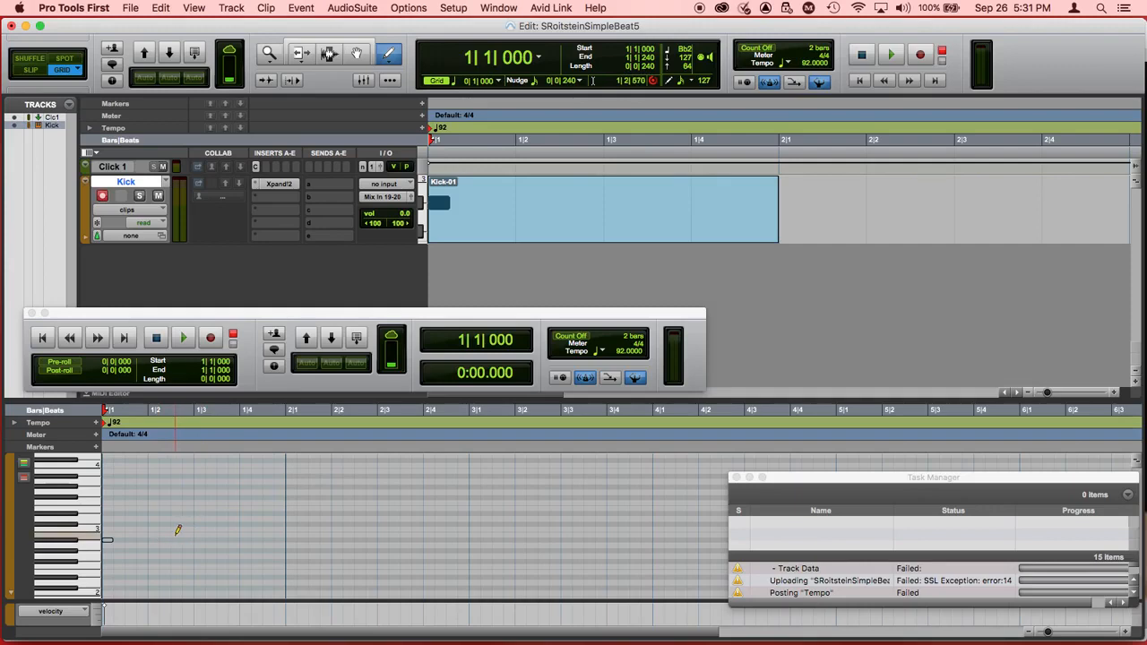
click(44, 339)
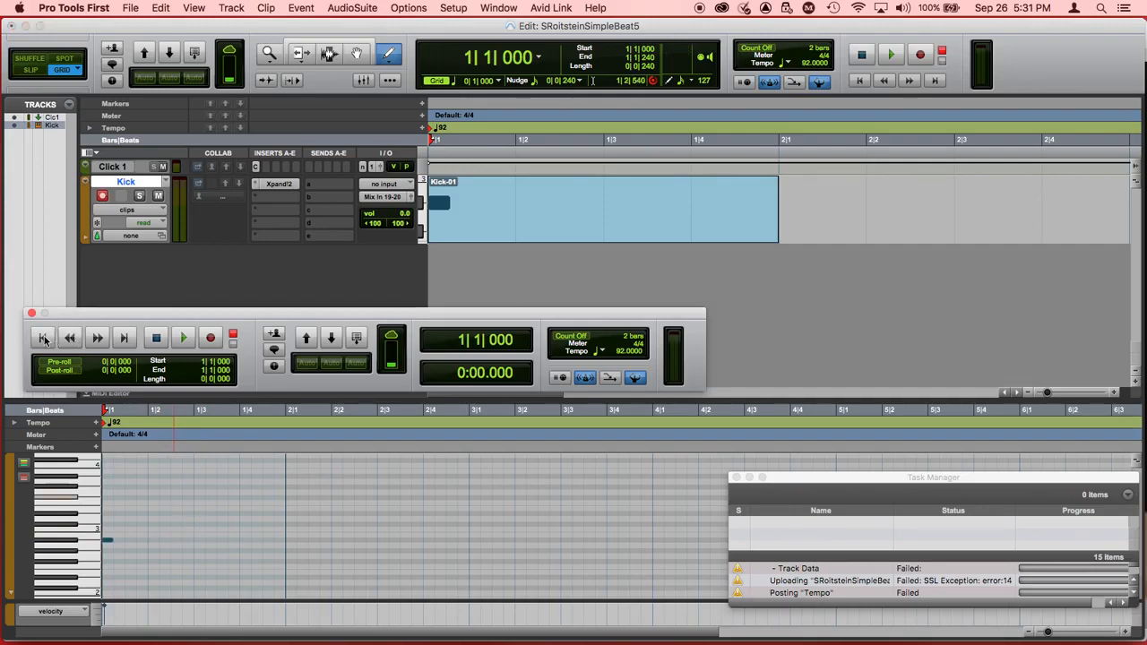
key(space)
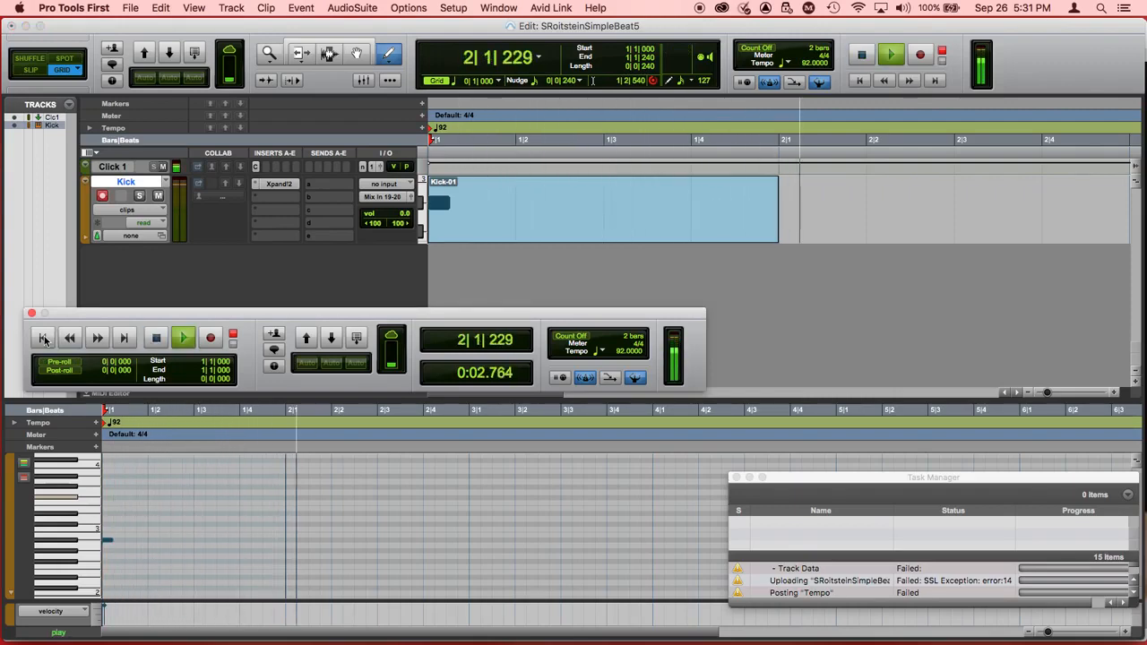
key(space)
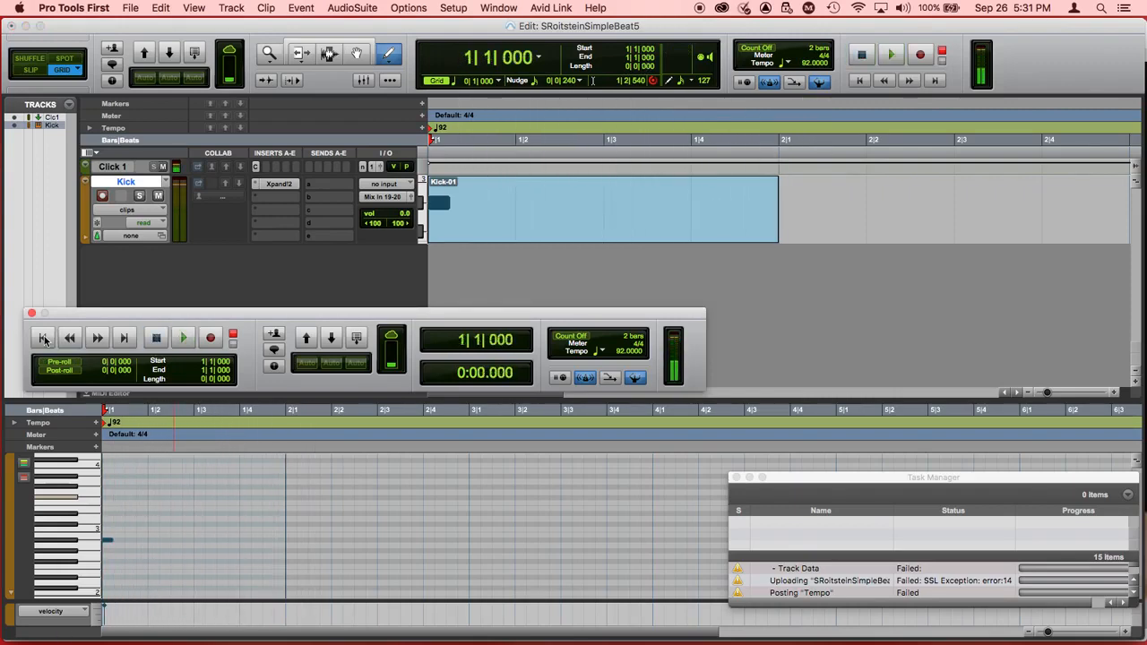
Add a Bb2 kick note at 1|3|480 and try to play the pattern from the start.
click(220, 539)
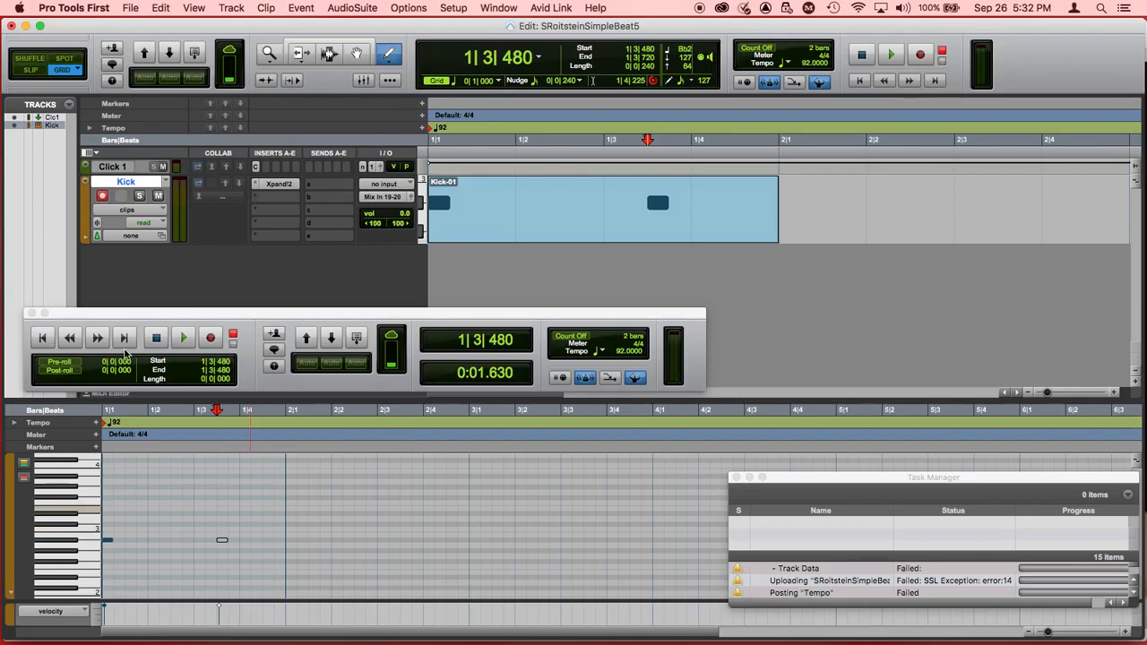
click(50, 338)
key(space)
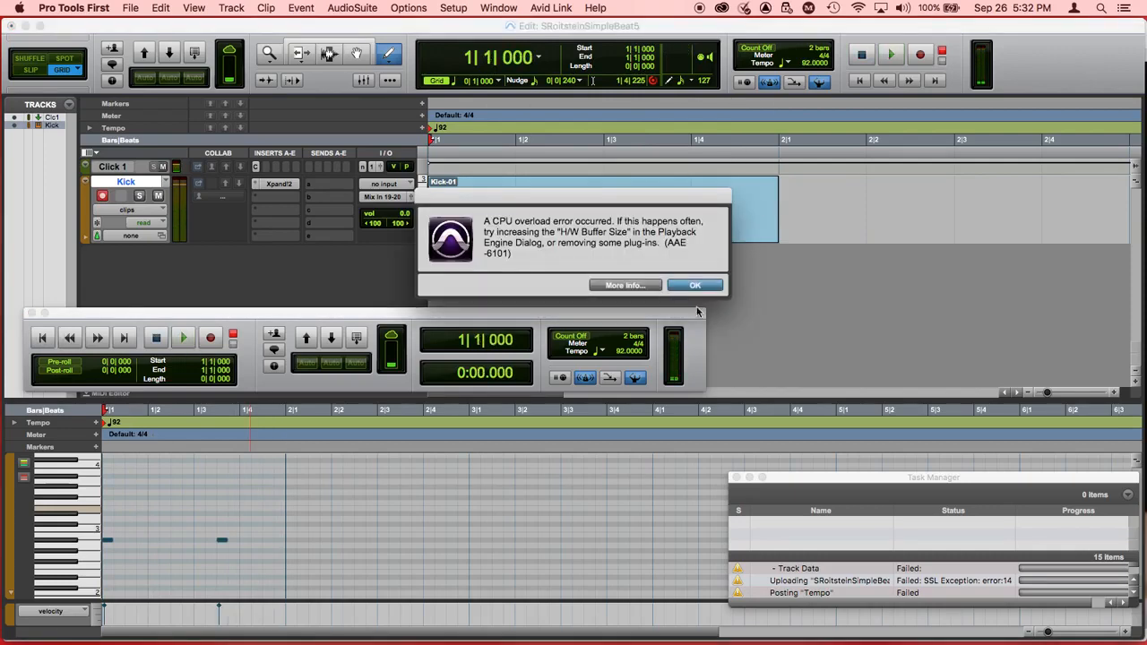
click(680, 290)
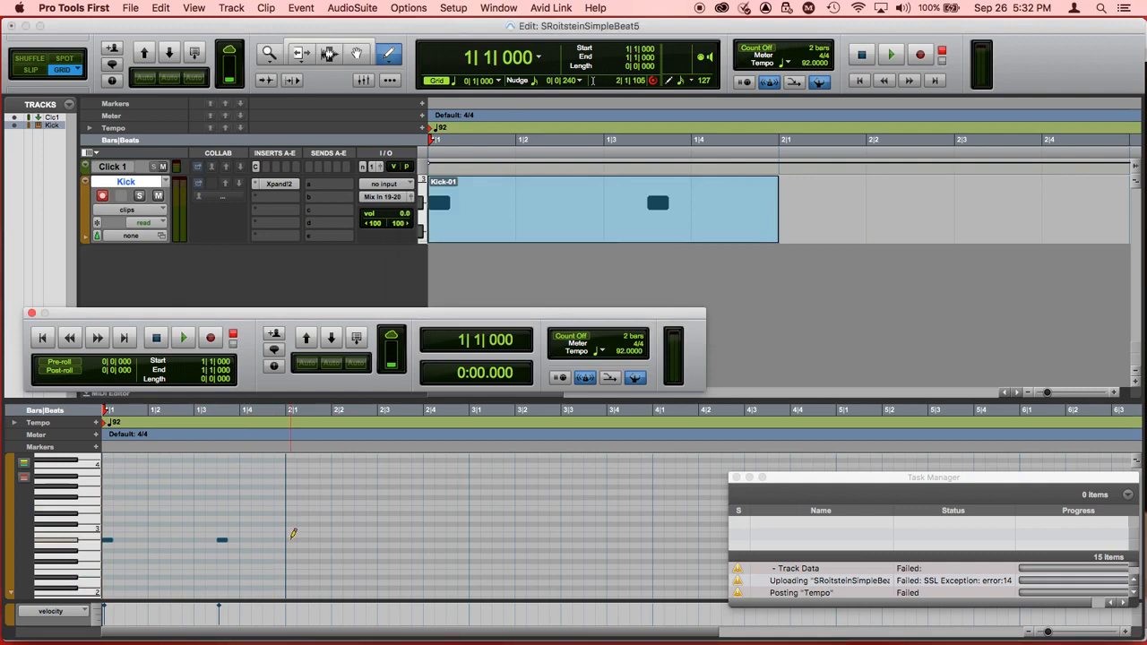
Draw Bb2 kick notes in bar 2 at 2|1|000, 2|3|480 and 2|4|240.
click(290, 540)
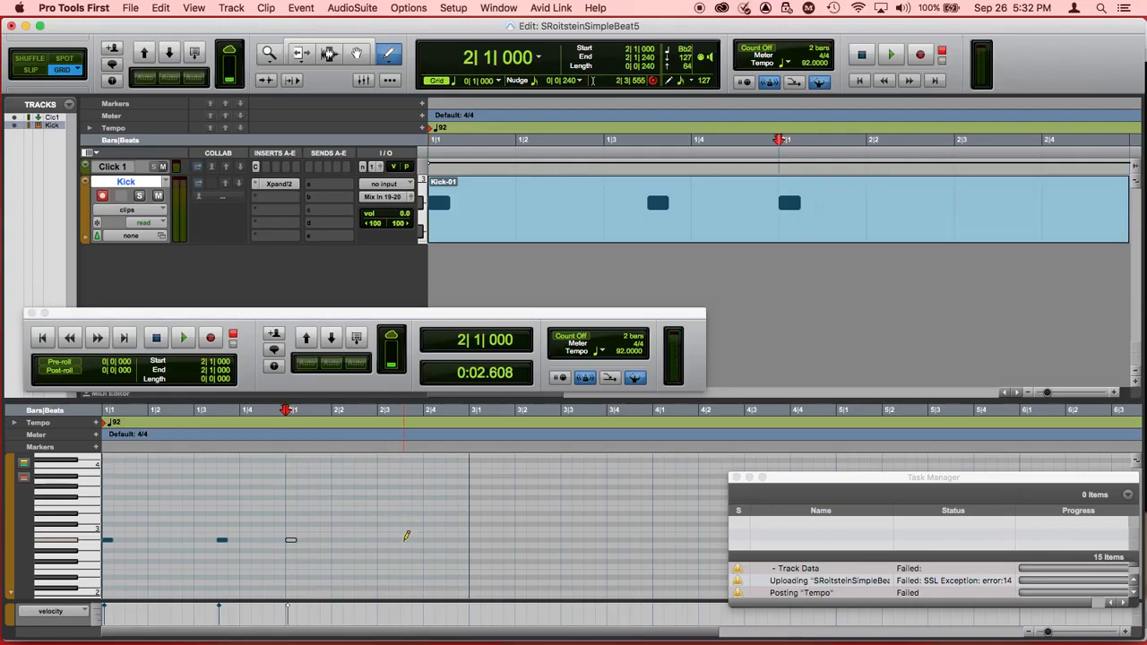
click(405, 539)
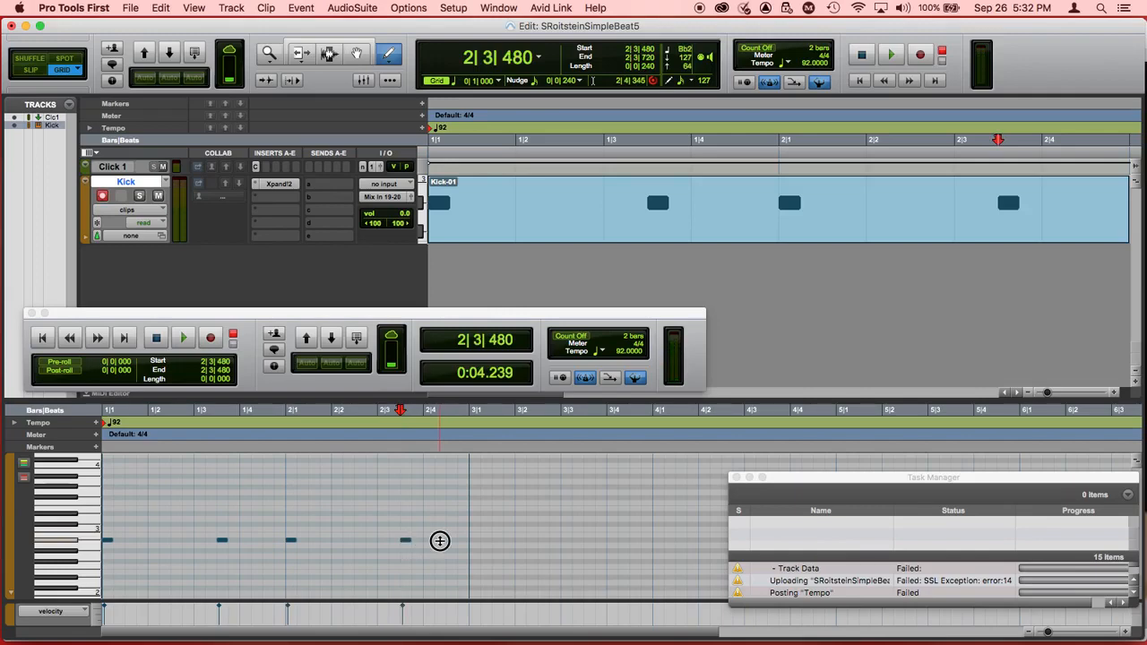
click(439, 539)
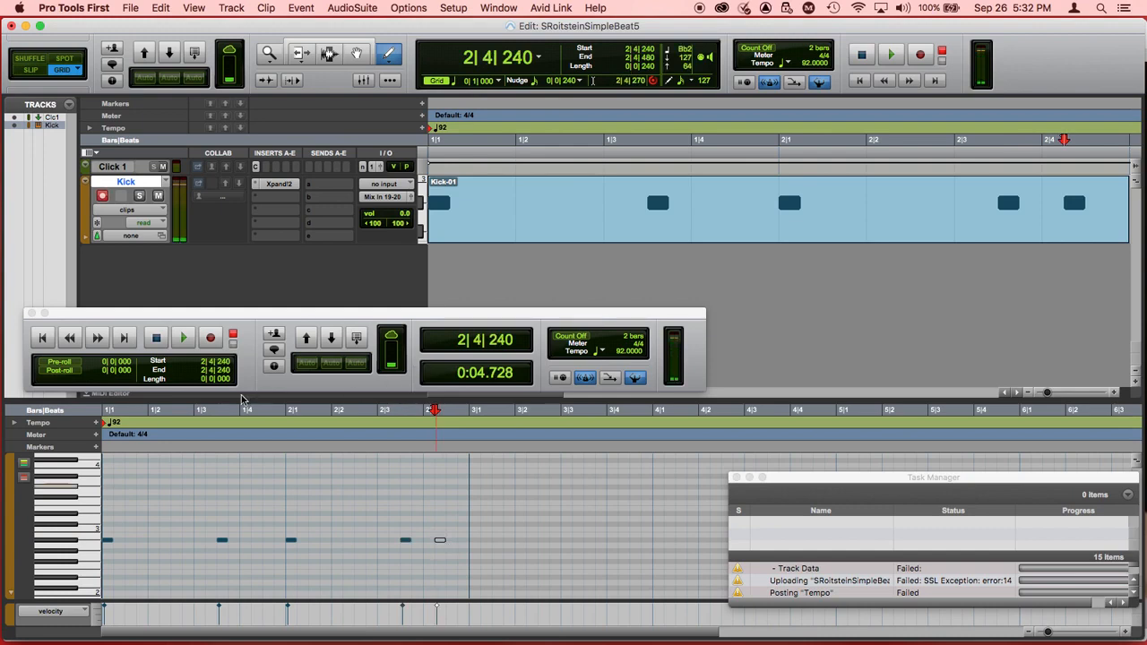
Play the two-bar kick pattern from the start, and audition the piano key just below the drawn notes.
click(45, 342)
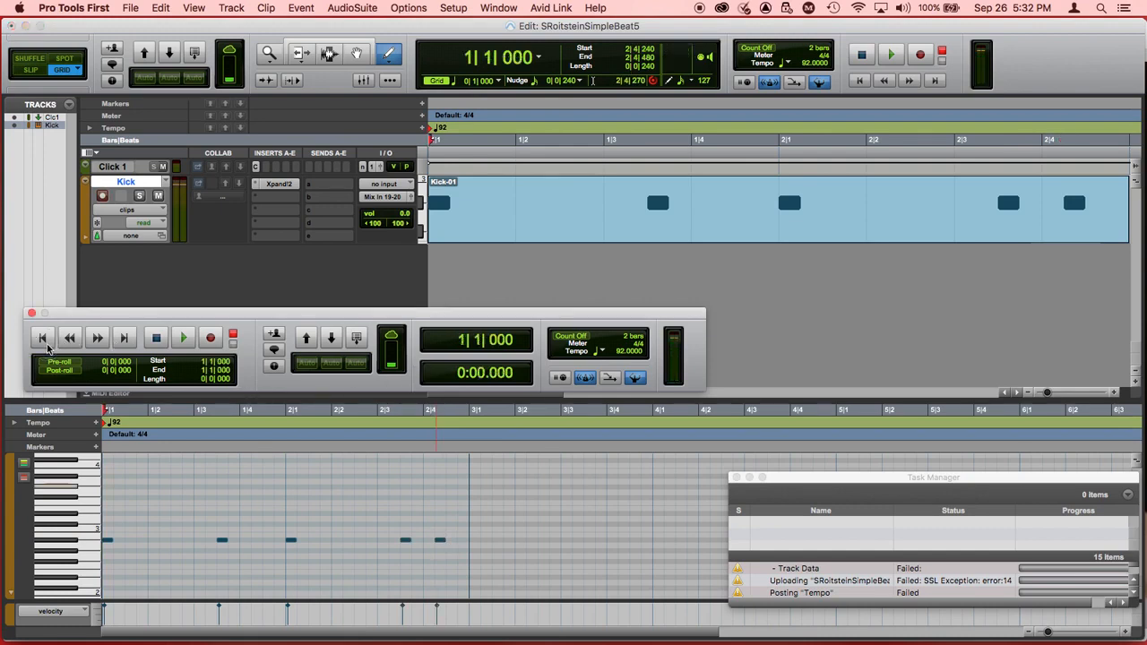
click(183, 338)
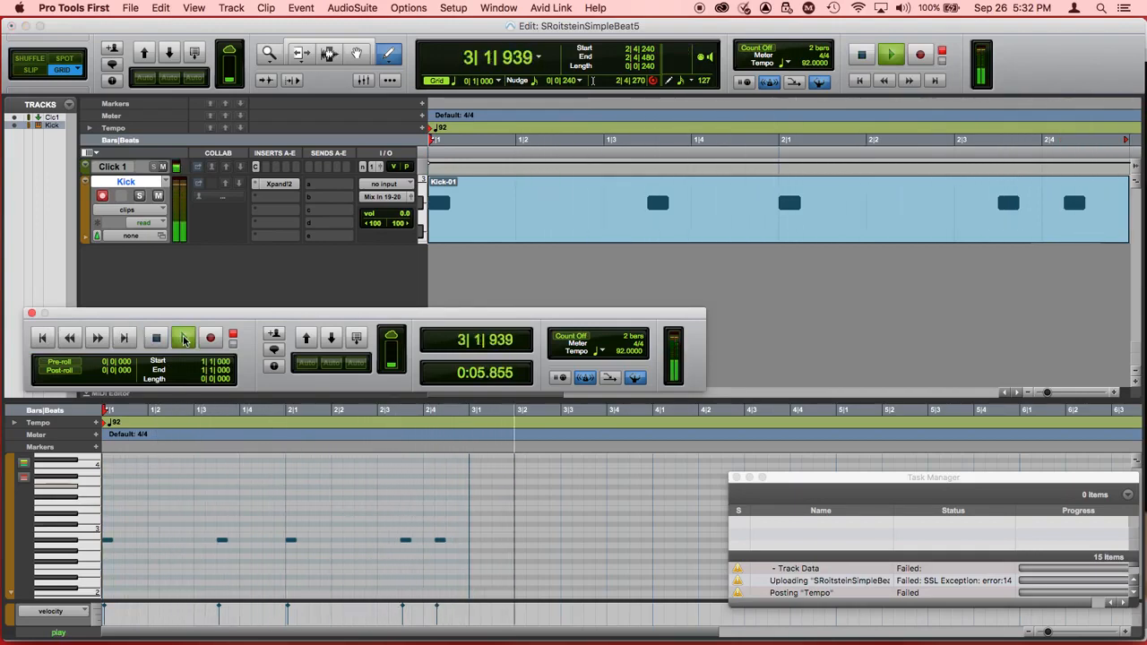
click(183, 338)
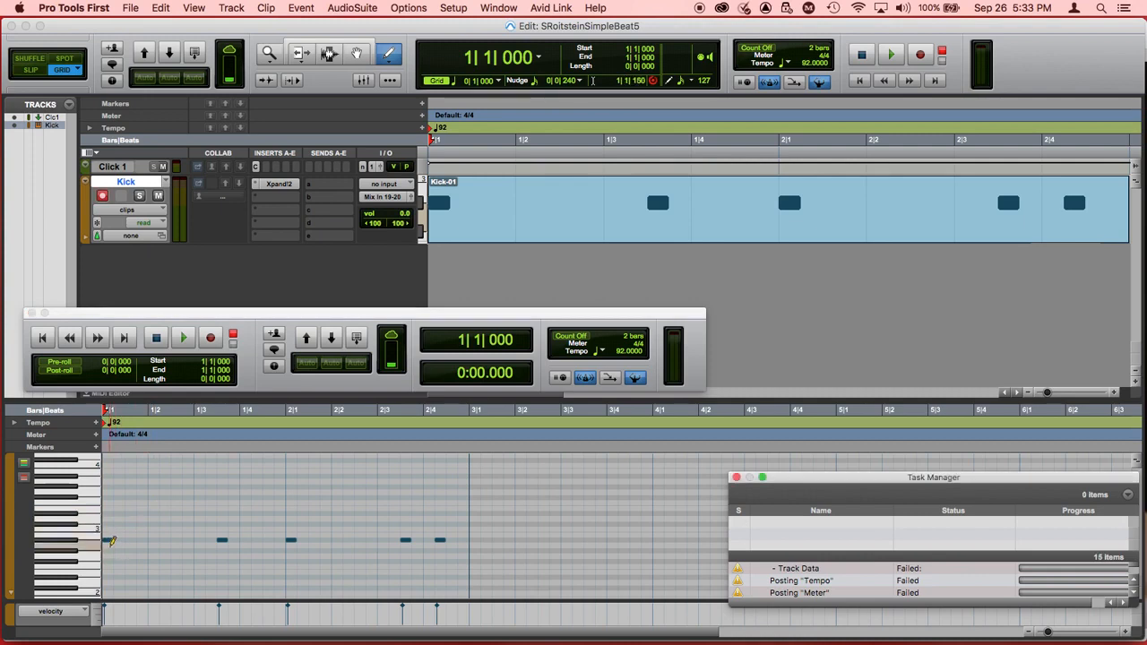
click(83, 546)
click(81, 545)
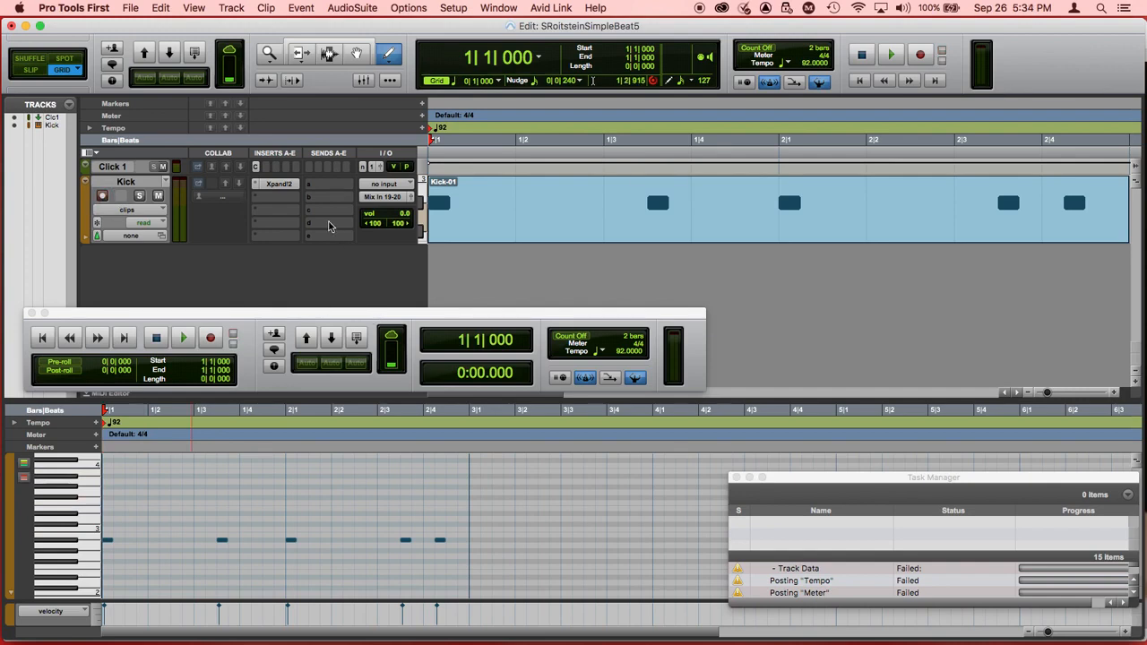
Switch to Chrome, open freesound.org in a new window and search its sounds for "snare".
key(super+Tab)
key(super+Tab)
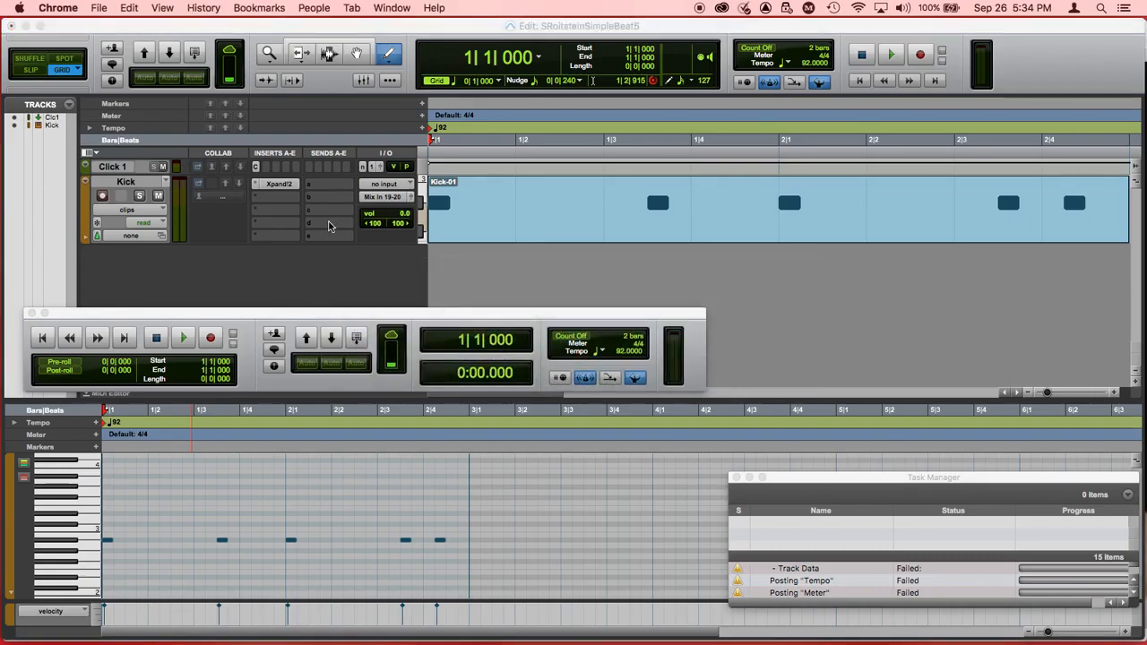
key(super+n)
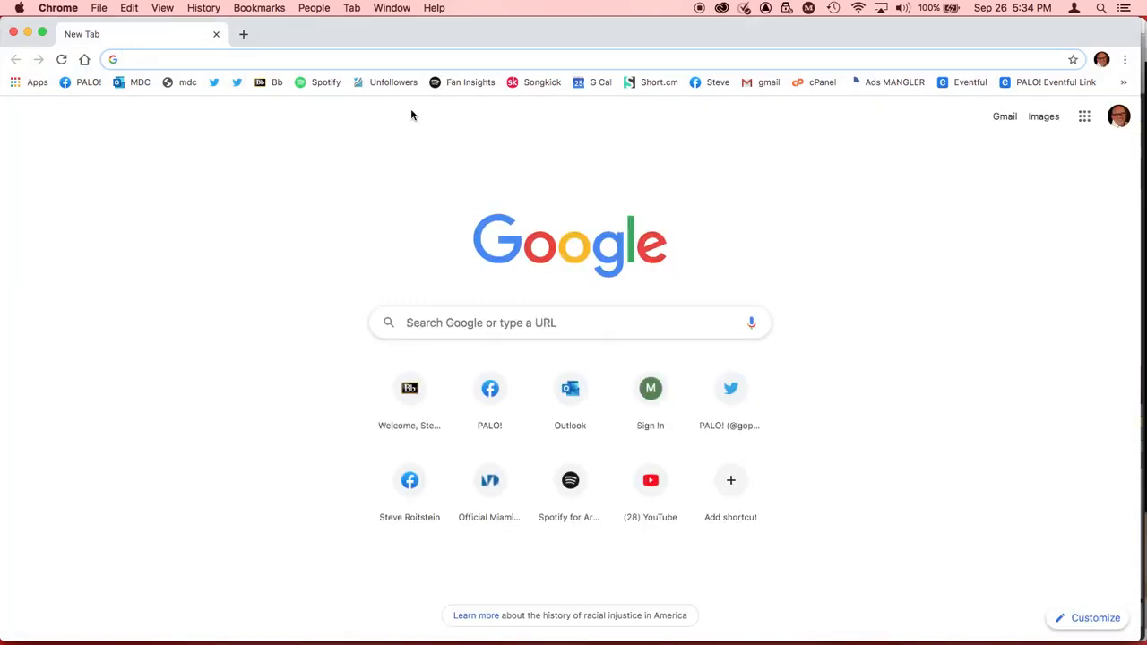
text(f)
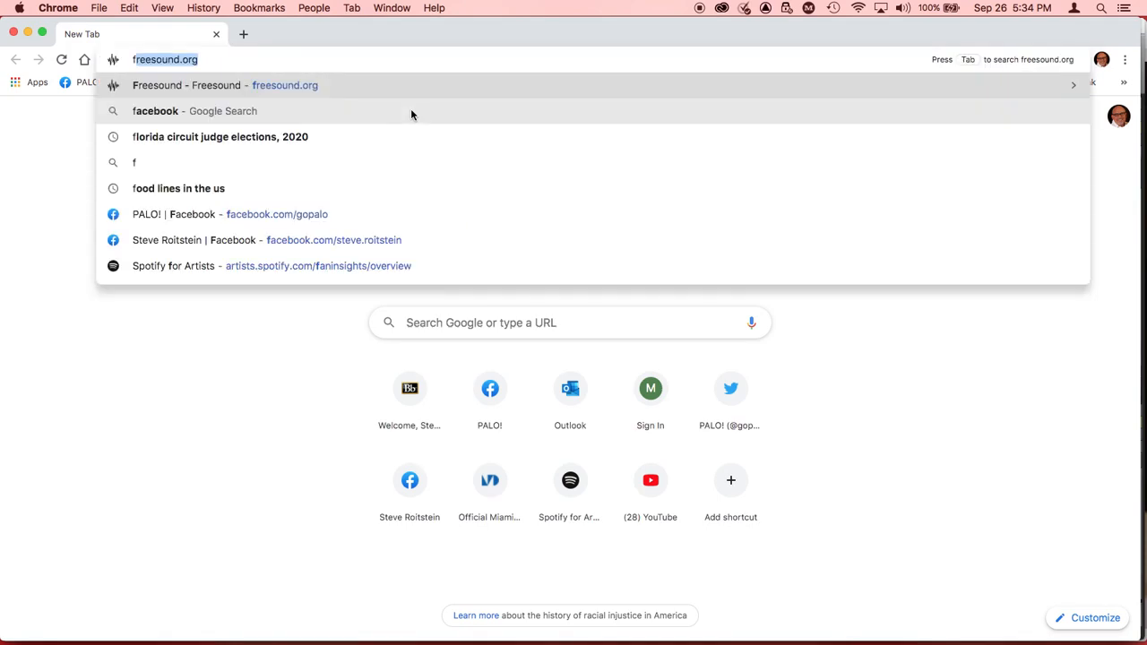
key(Return)
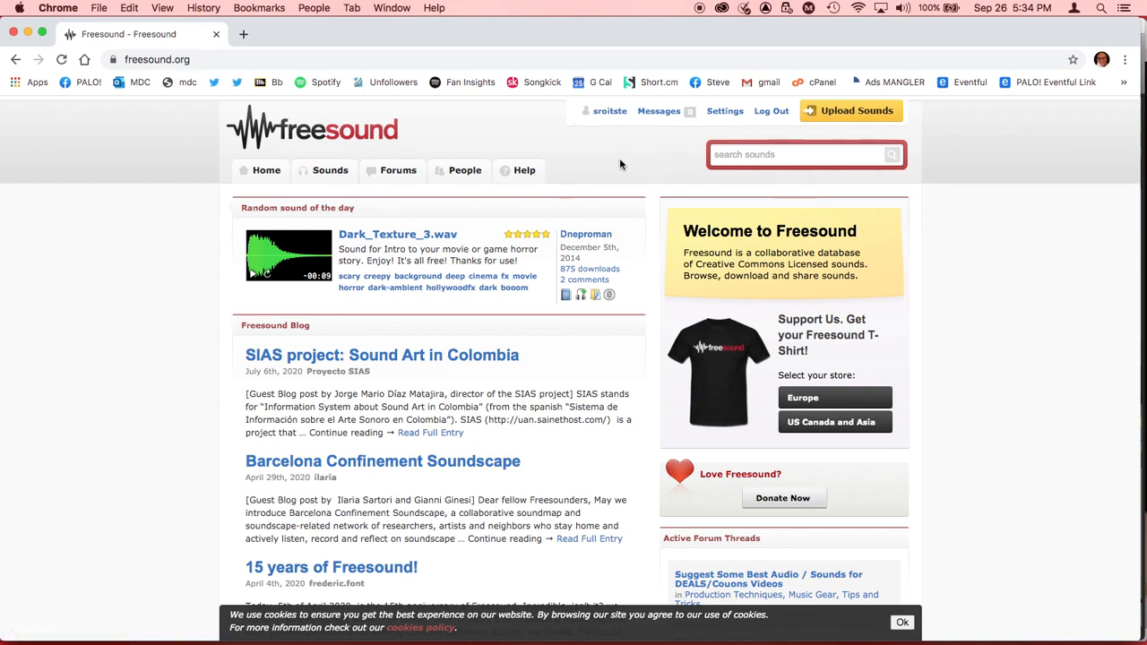
click(762, 151)
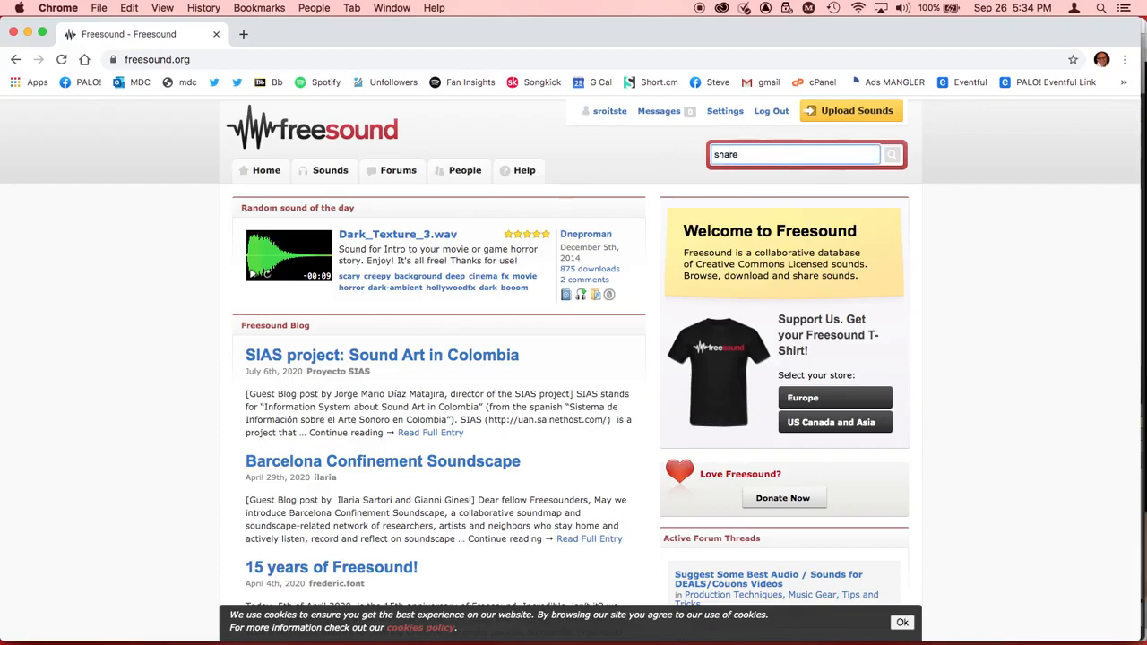
key(Return)
Browse the first page of snare results and preview Snare 7.mp3, Hi_snare_1.wav and the Snare 3.wav near the page's end.
scroll(206, 330, down, 1)
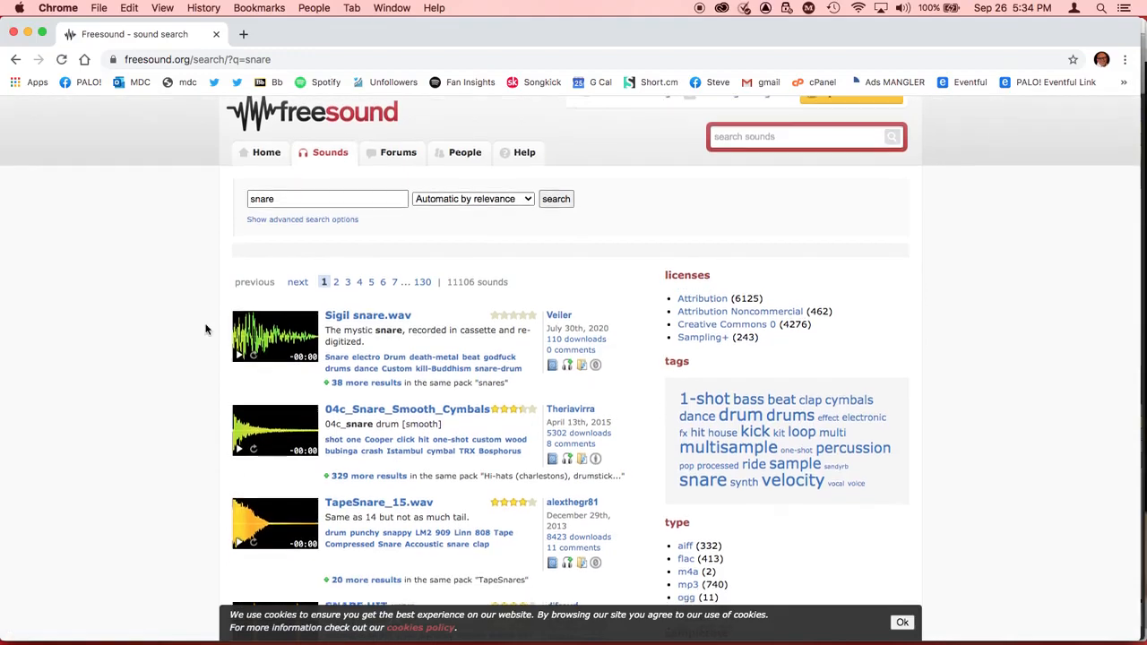
scroll(207, 330, down, 5)
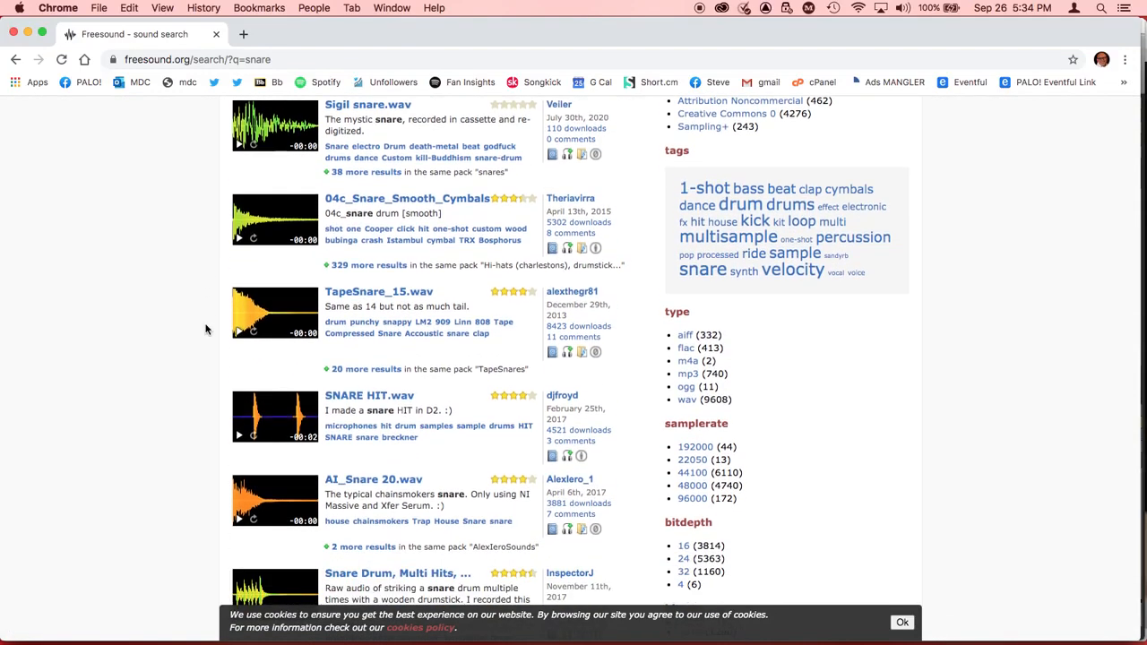
scroll(206, 329, down, 1)
scroll(160, 355, down, 5)
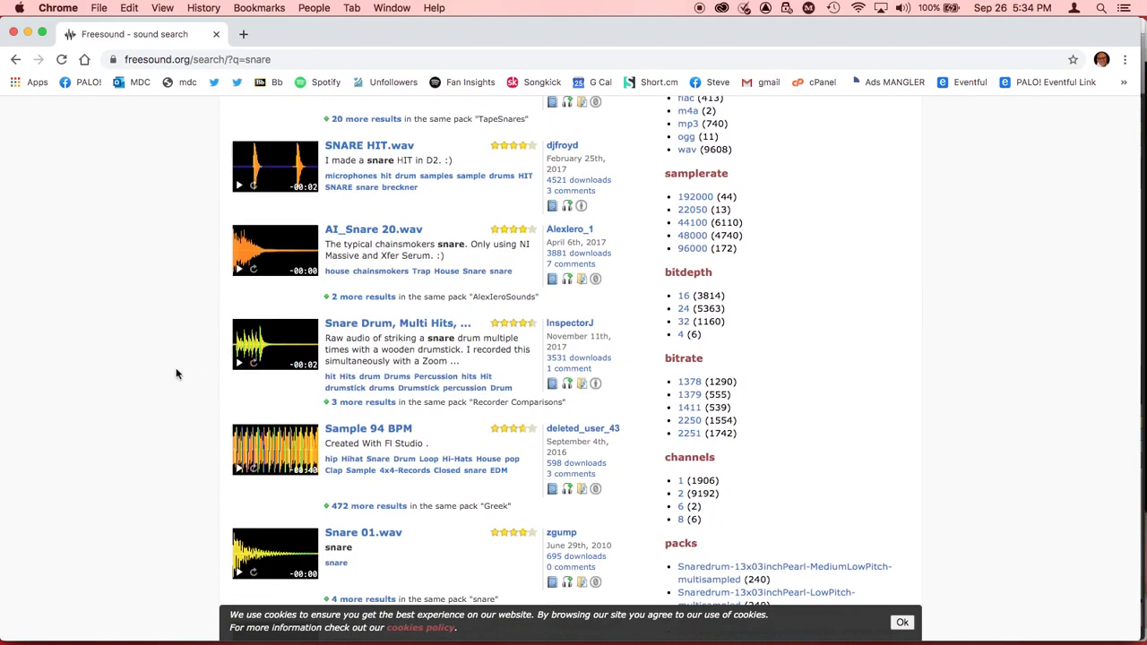
scroll(175, 367, down, 4)
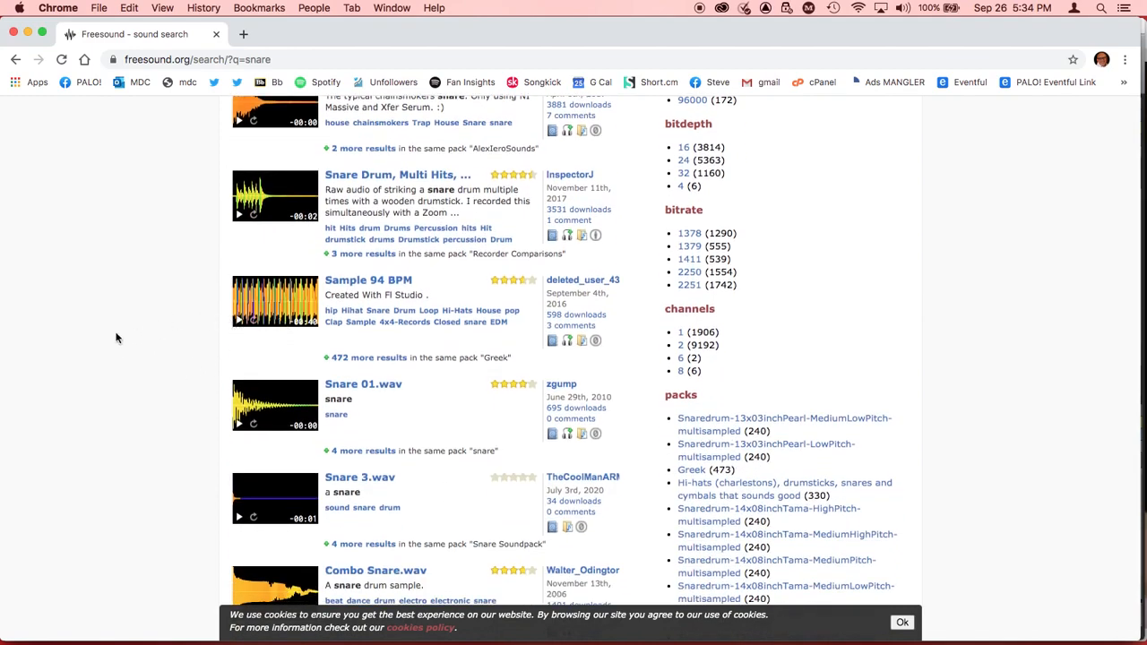
scroll(115, 338, down, 9)
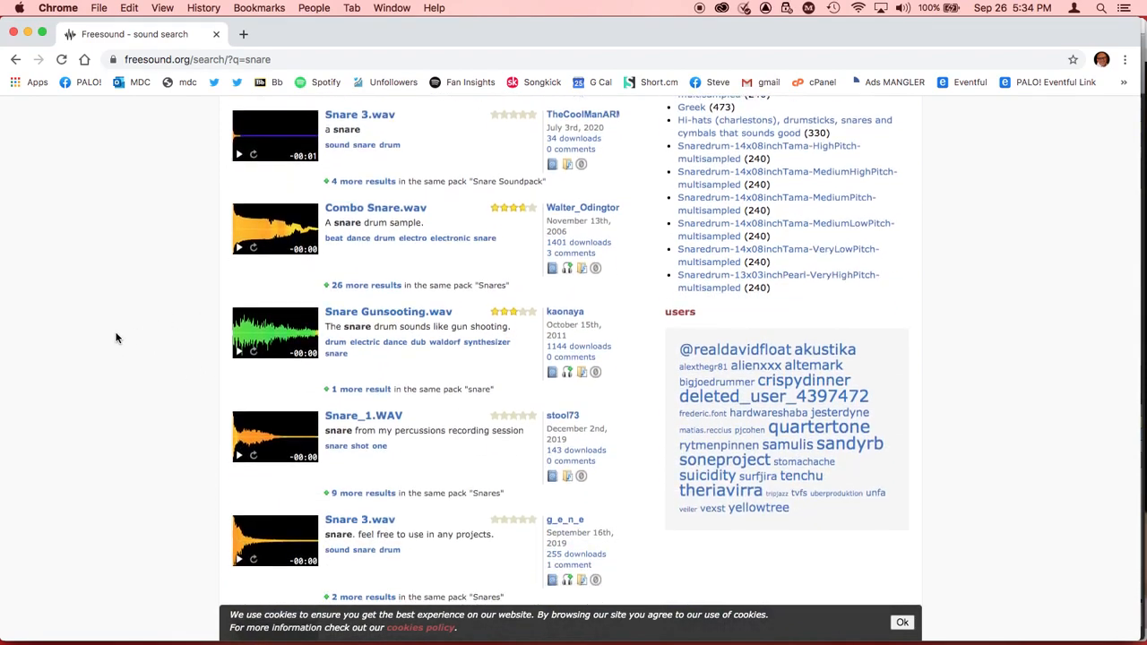
scroll(116, 338, down, 7)
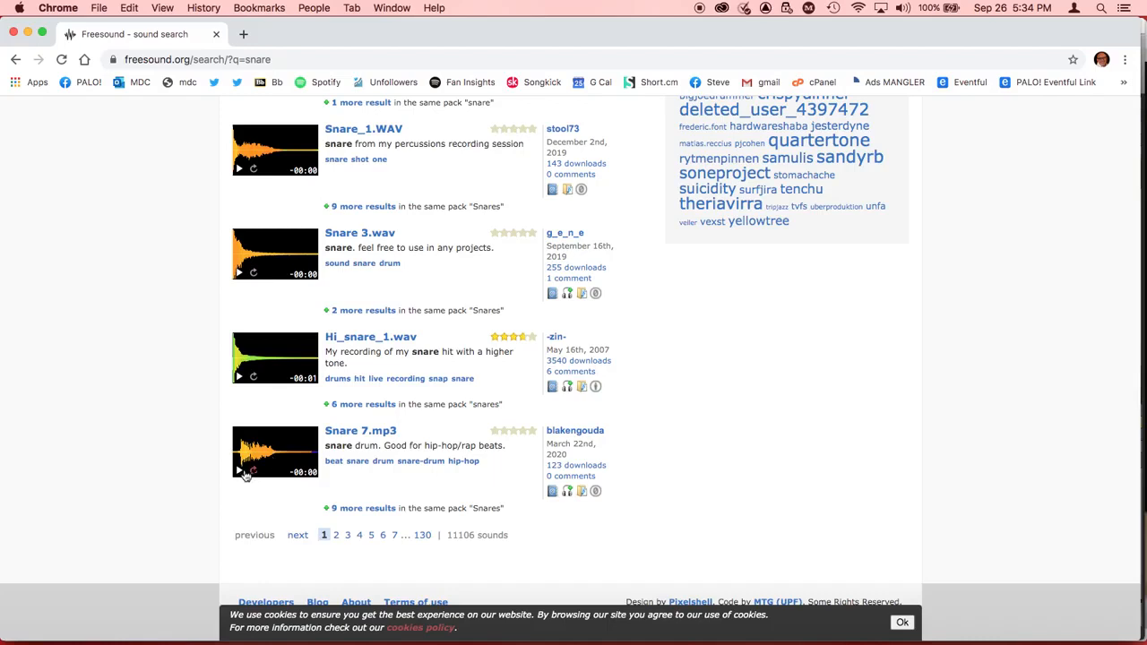
click(239, 472)
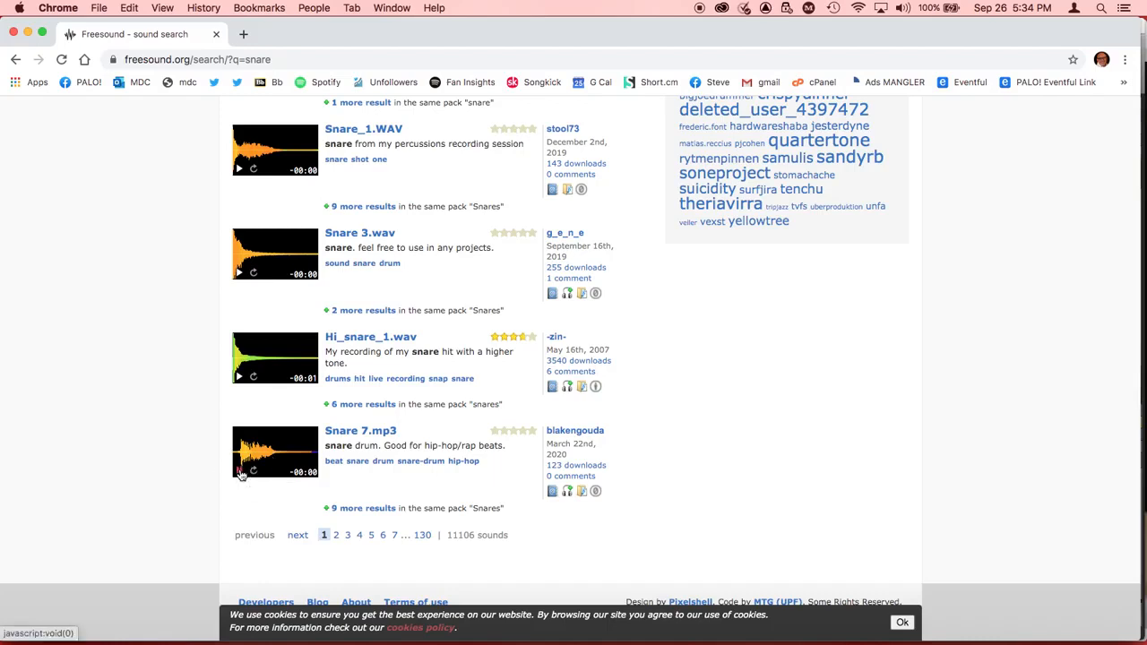
click(239, 377)
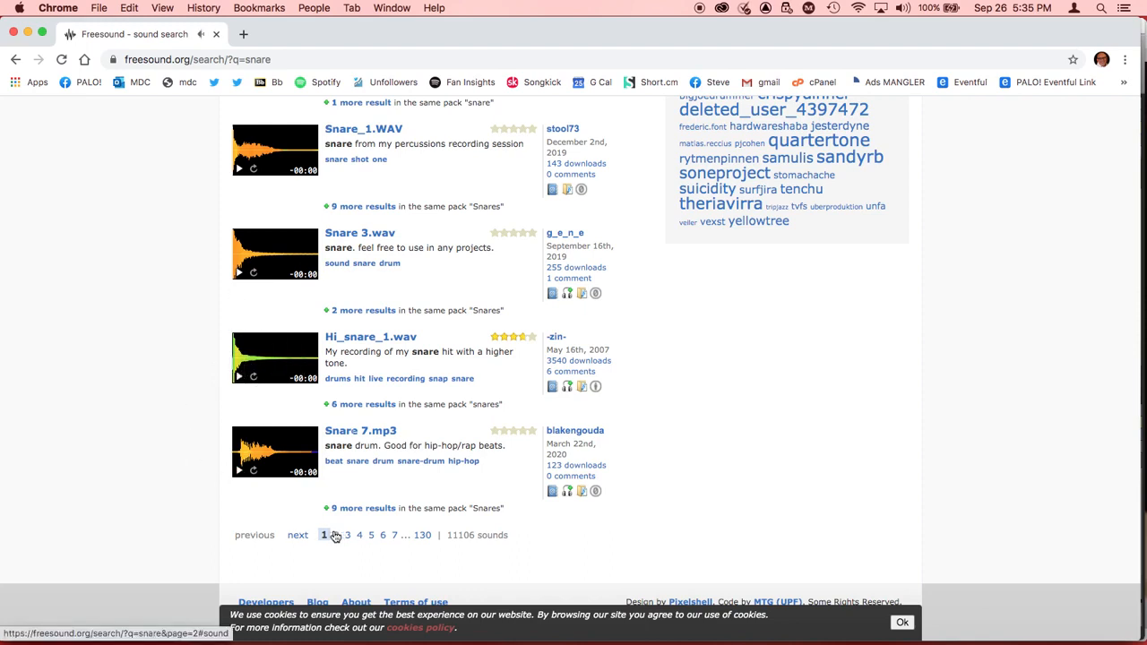
click(239, 273)
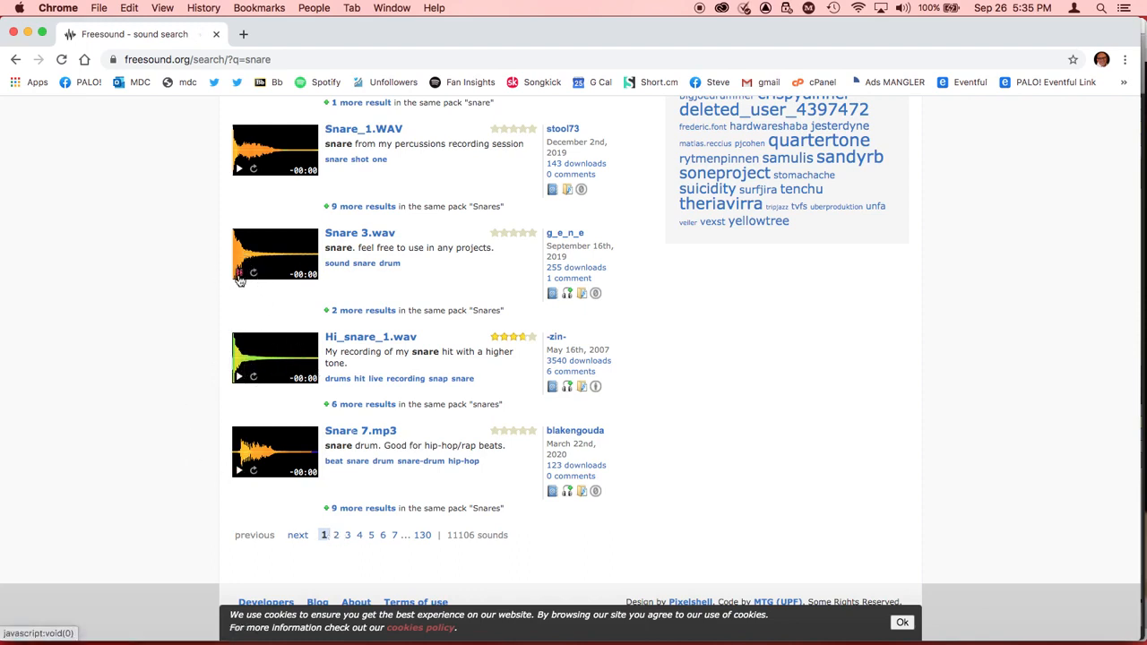
Open page 2 of the snare results and preview Snare DnB 1.aif, SNARE NASS.wav and Snare 8.
click(337, 538)
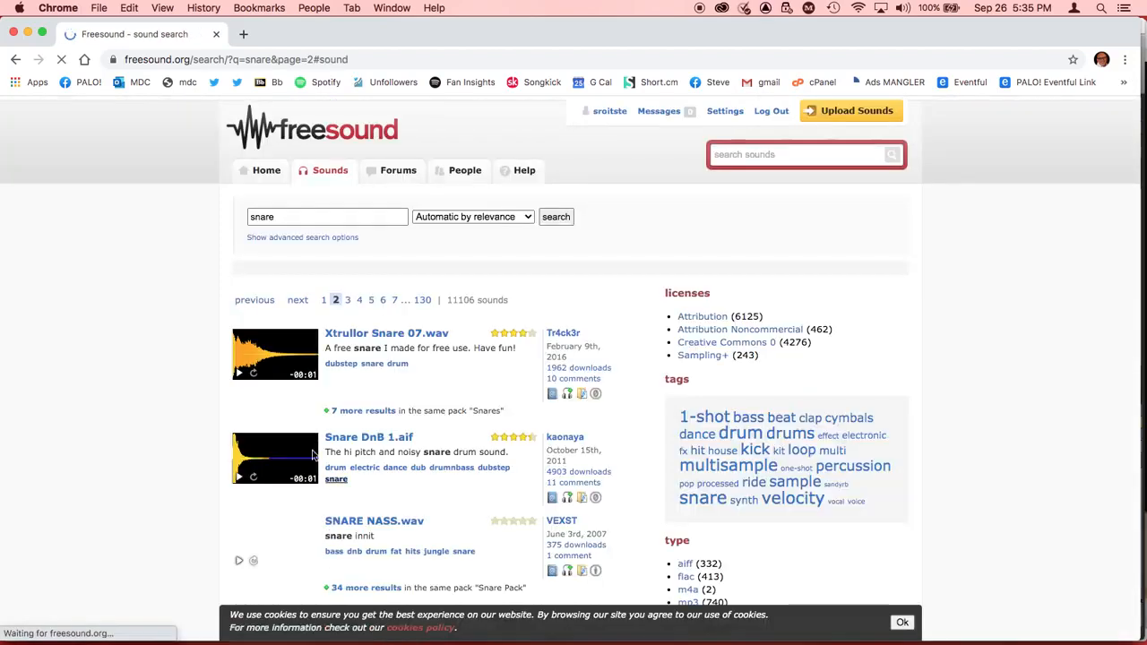
click(239, 479)
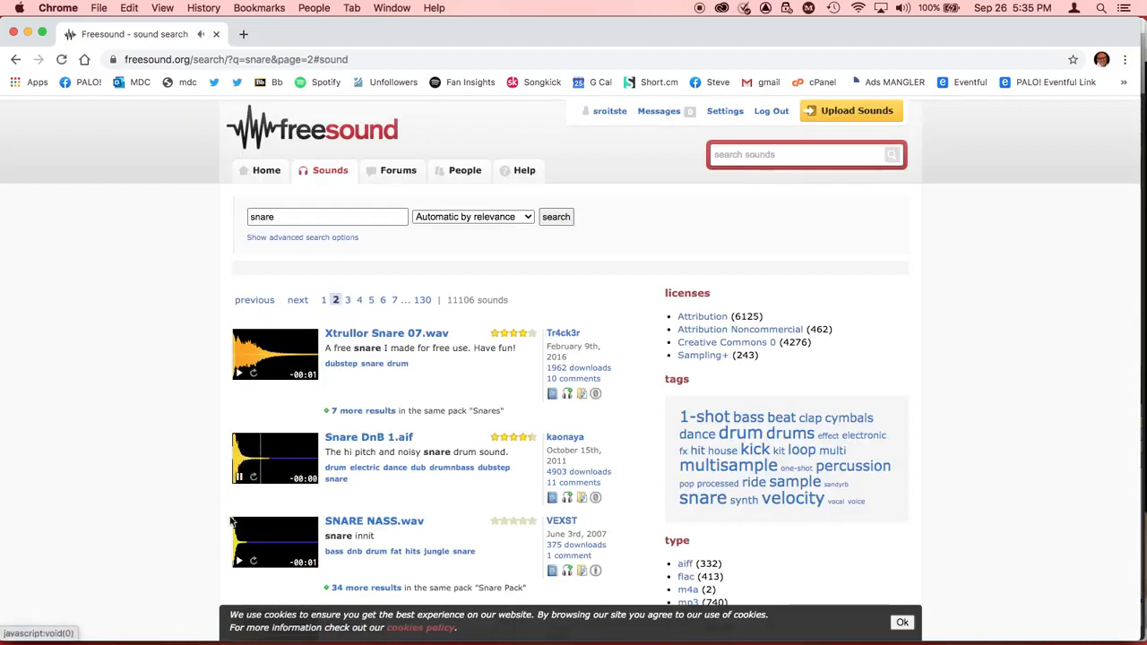
click(239, 563)
scroll(204, 520, down, 3)
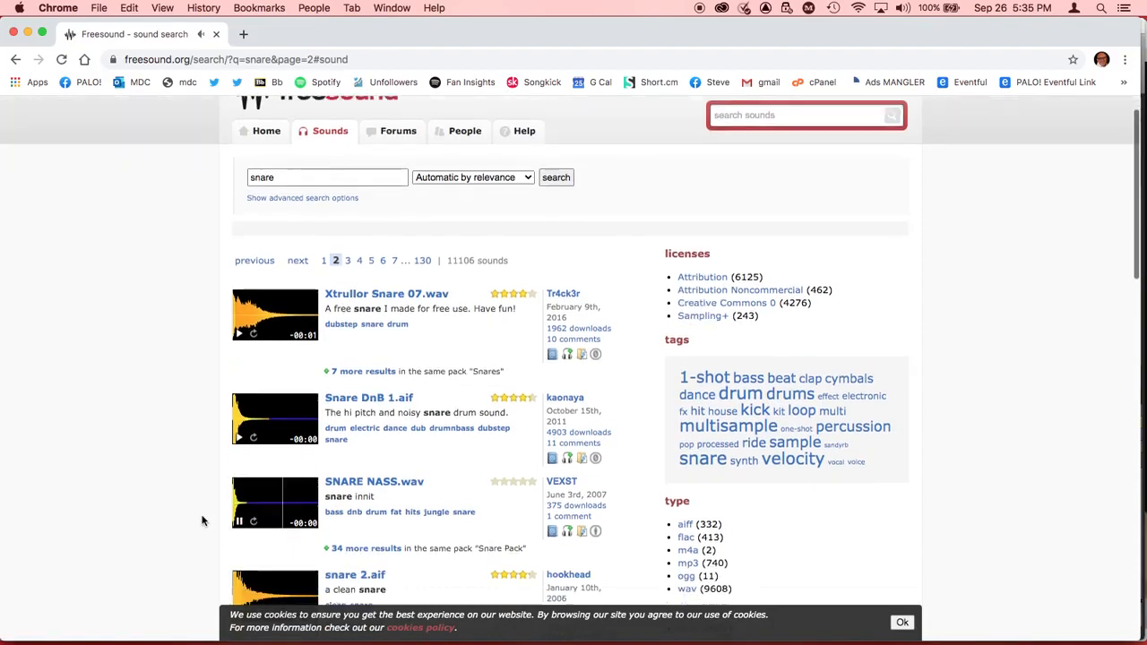
scroll(203, 519, down, 6)
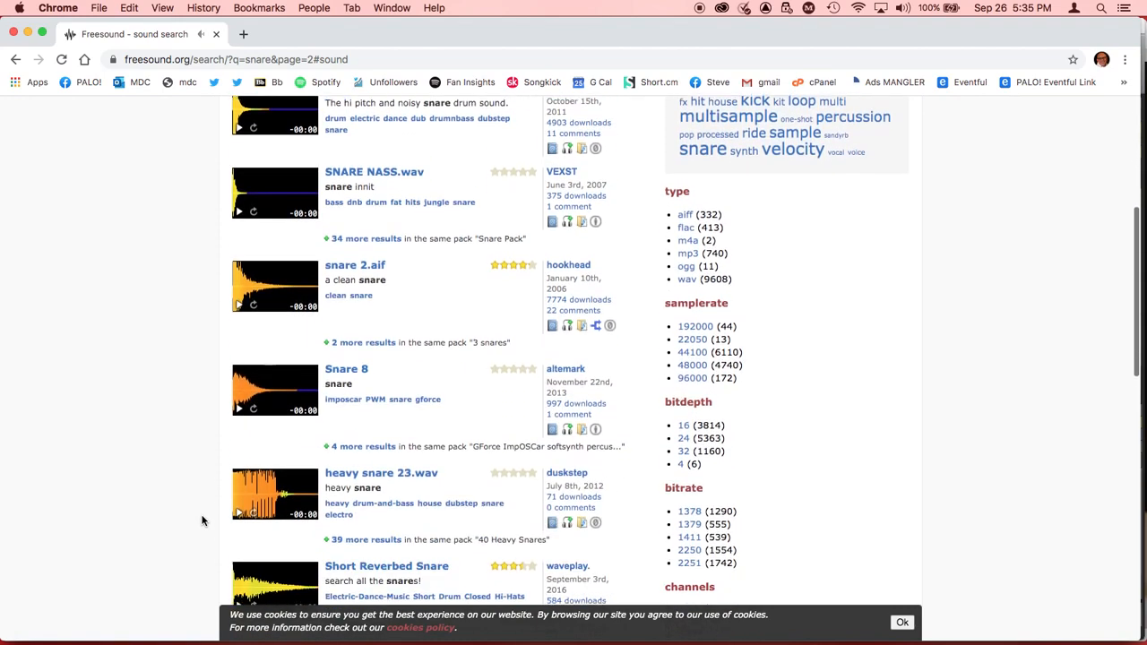
click(239, 392)
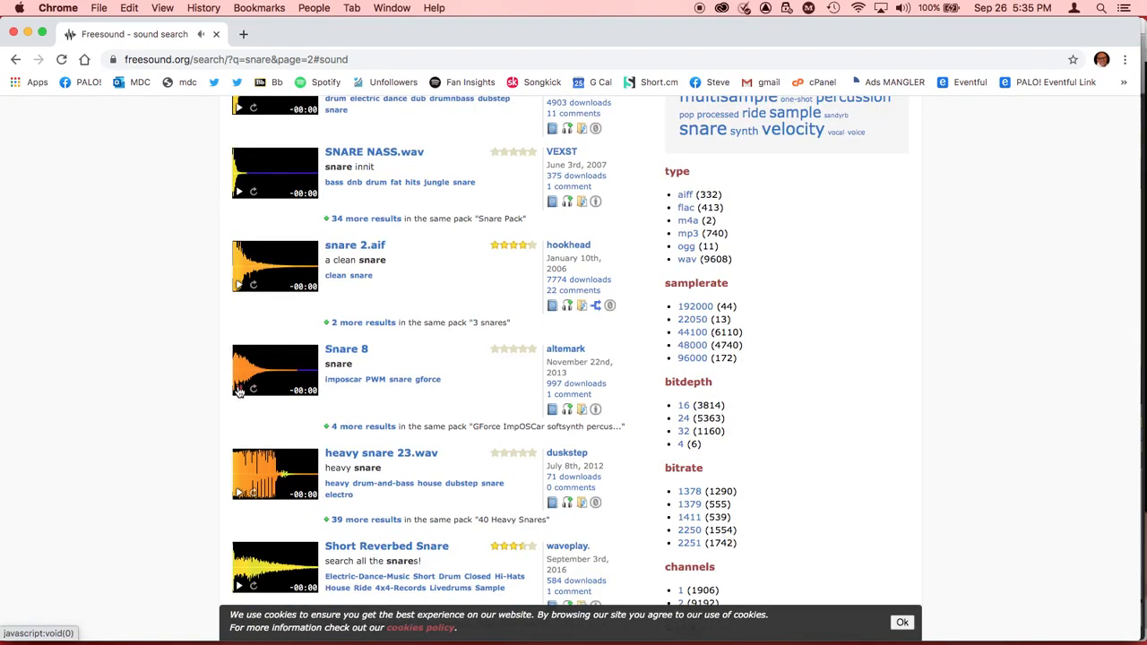
scroll(222, 484, down, 1)
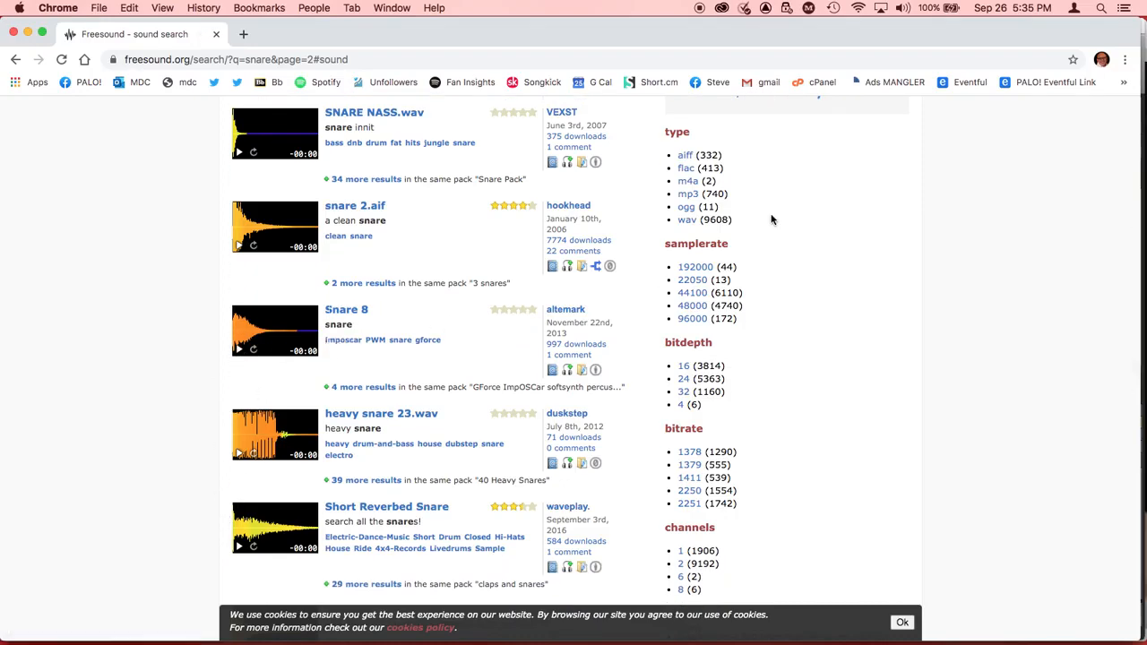
Browse the rest of page 2, preview Snare Recon.wav, and listen to Snare 8 again.
scroll(798, 203, up, 10)
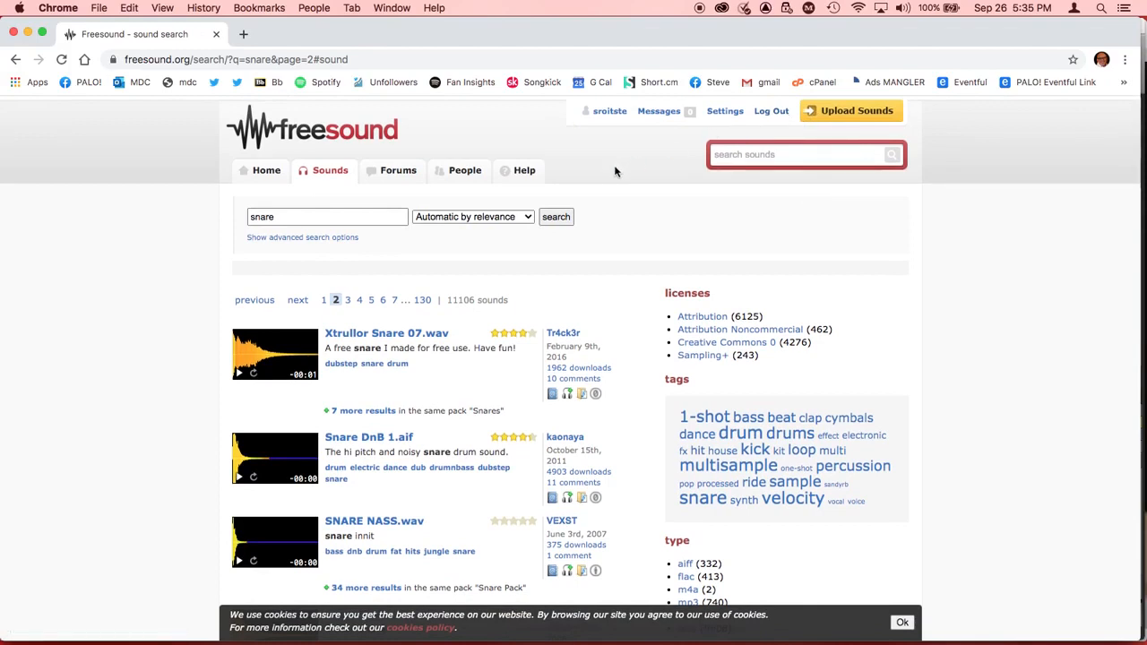
scroll(211, 291, down, 10)
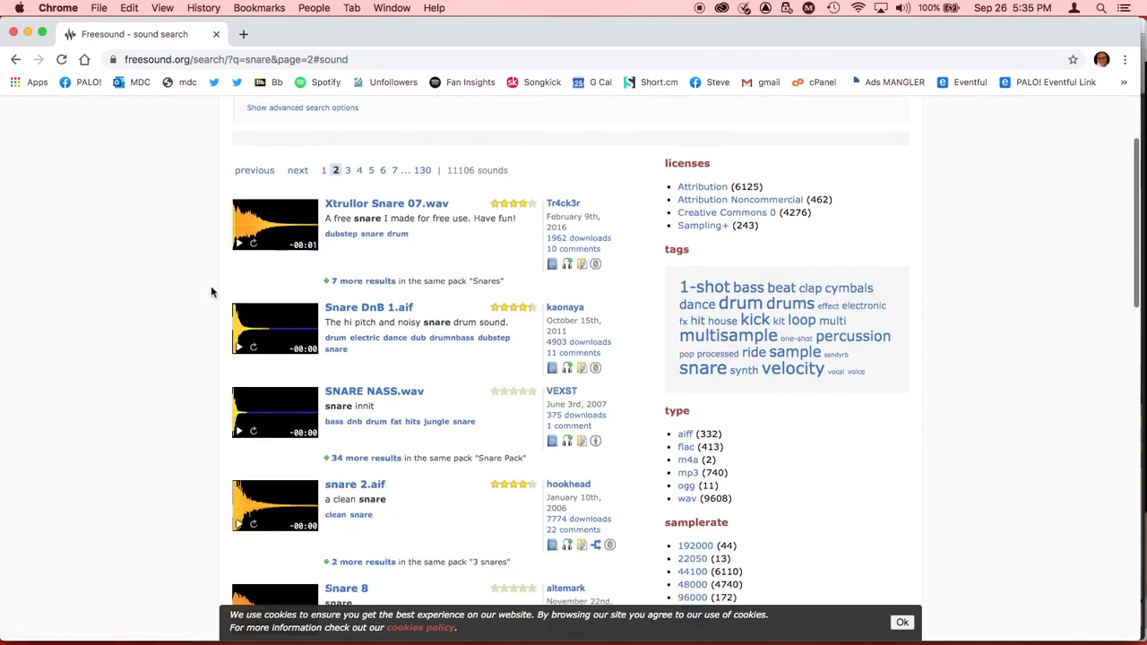
scroll(211, 291, down, 3)
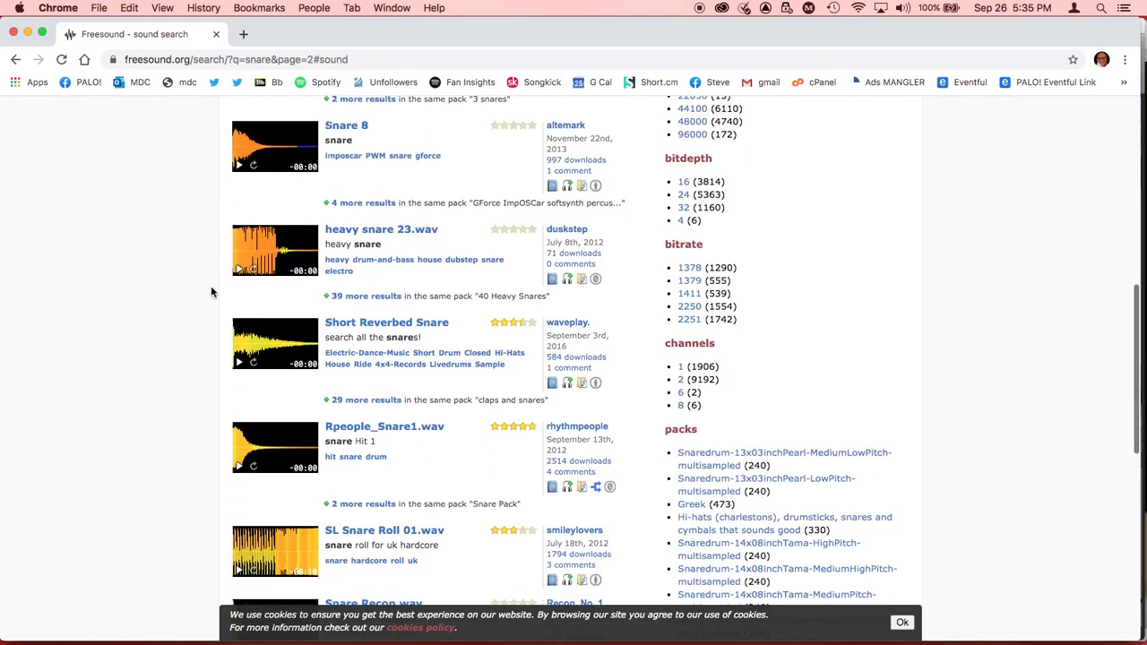
scroll(211, 292, down, 2)
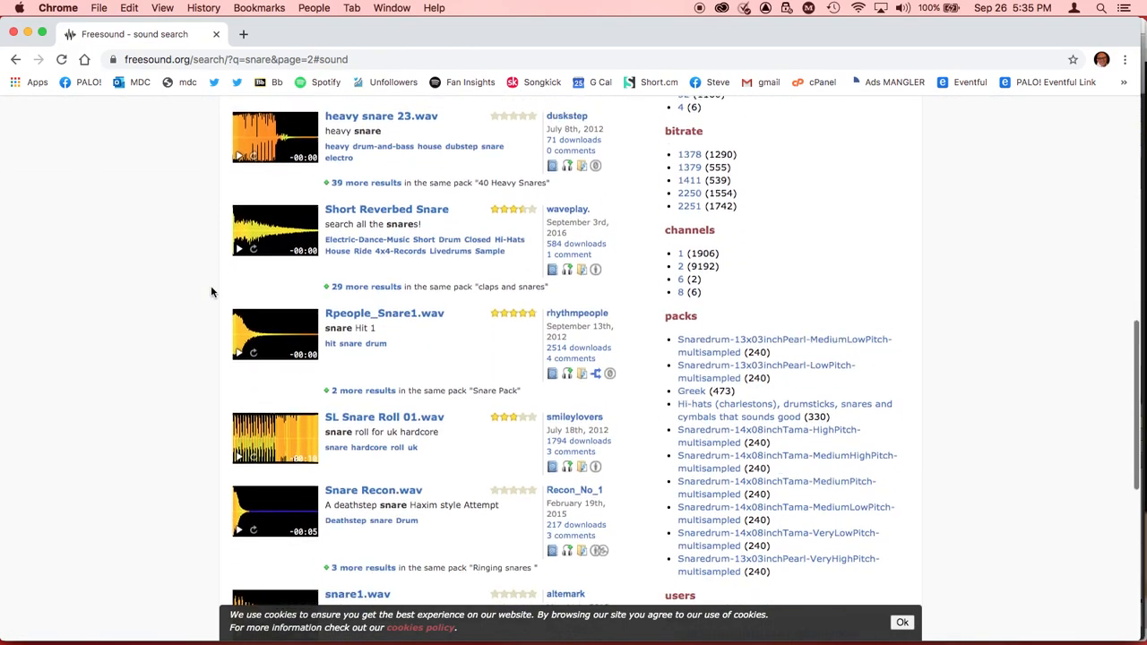
click(239, 481)
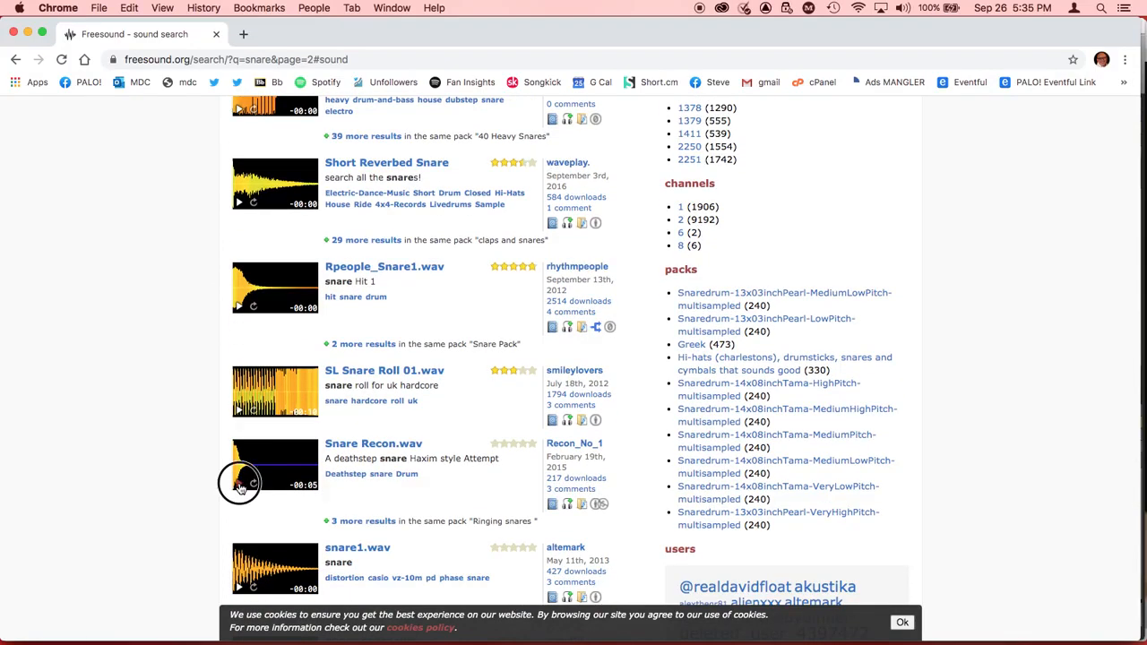
scroll(184, 468, up, 6)
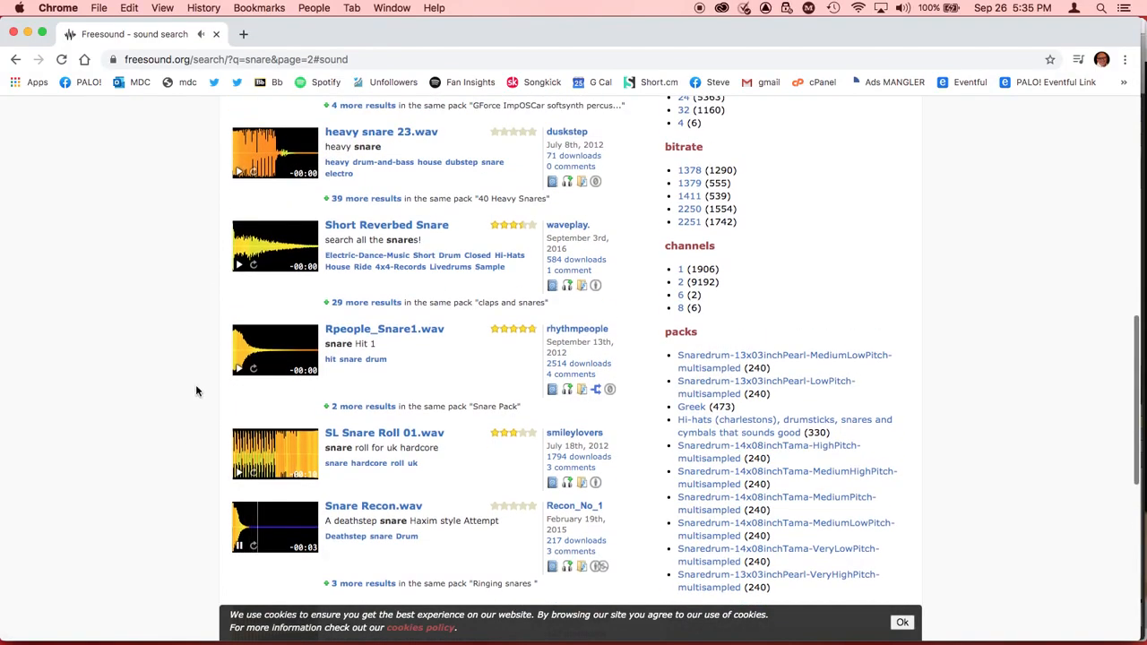
scroll(197, 391, up, 1)
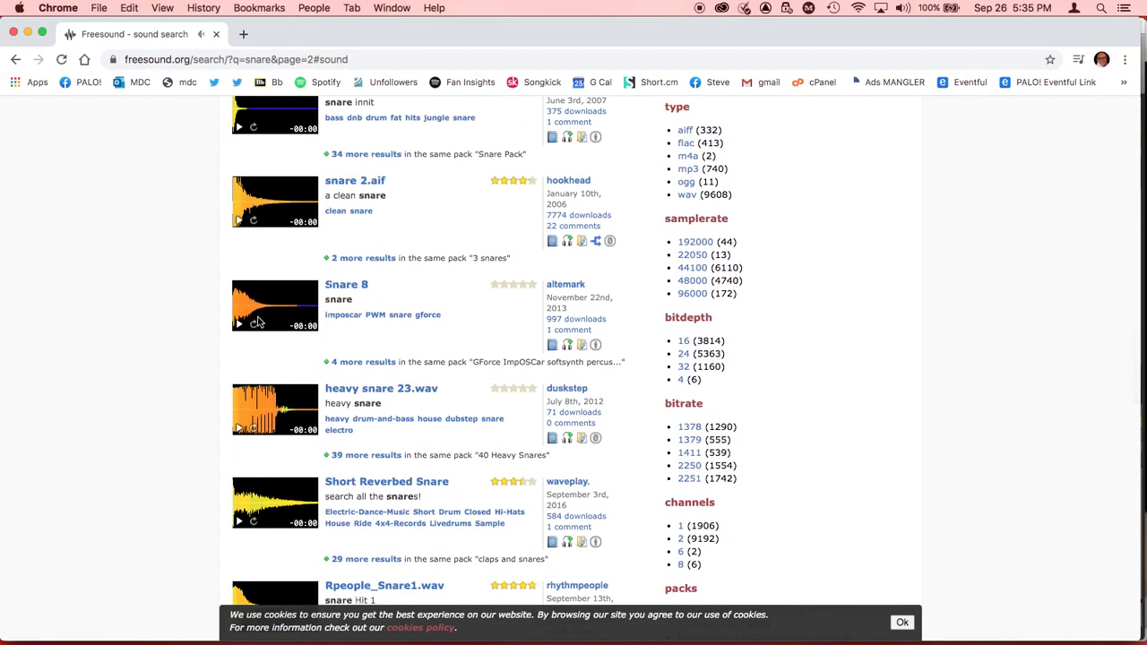
click(239, 328)
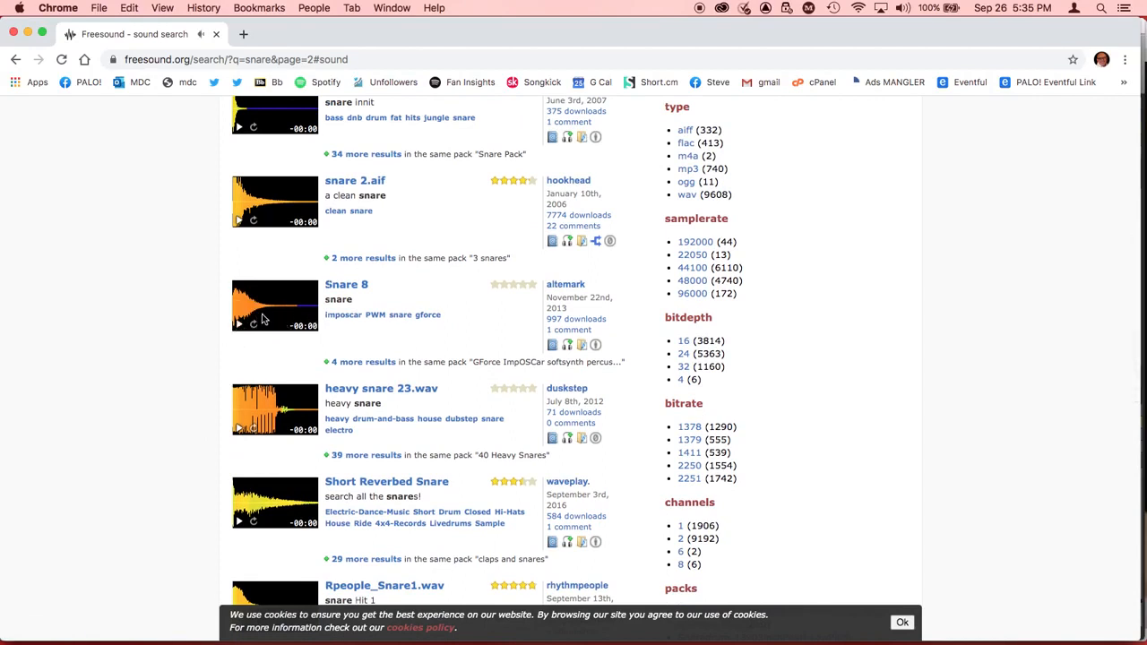
Open the Snare 8 sound page and download its WAV file, closing any media player window that opens.
click(342, 286)
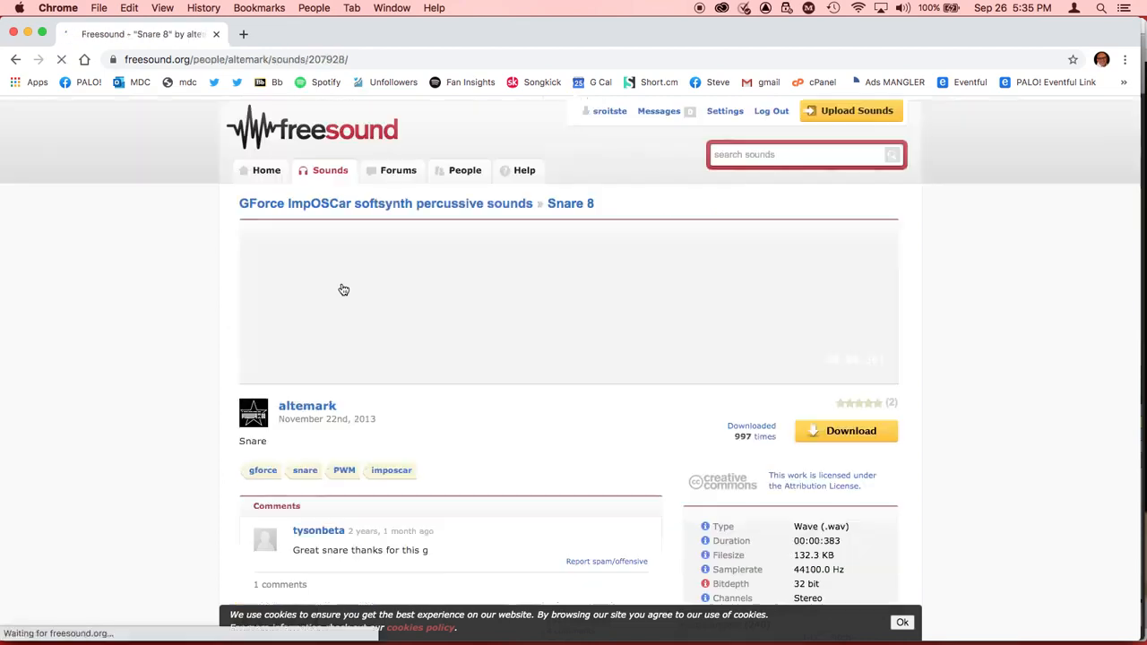
click(845, 433)
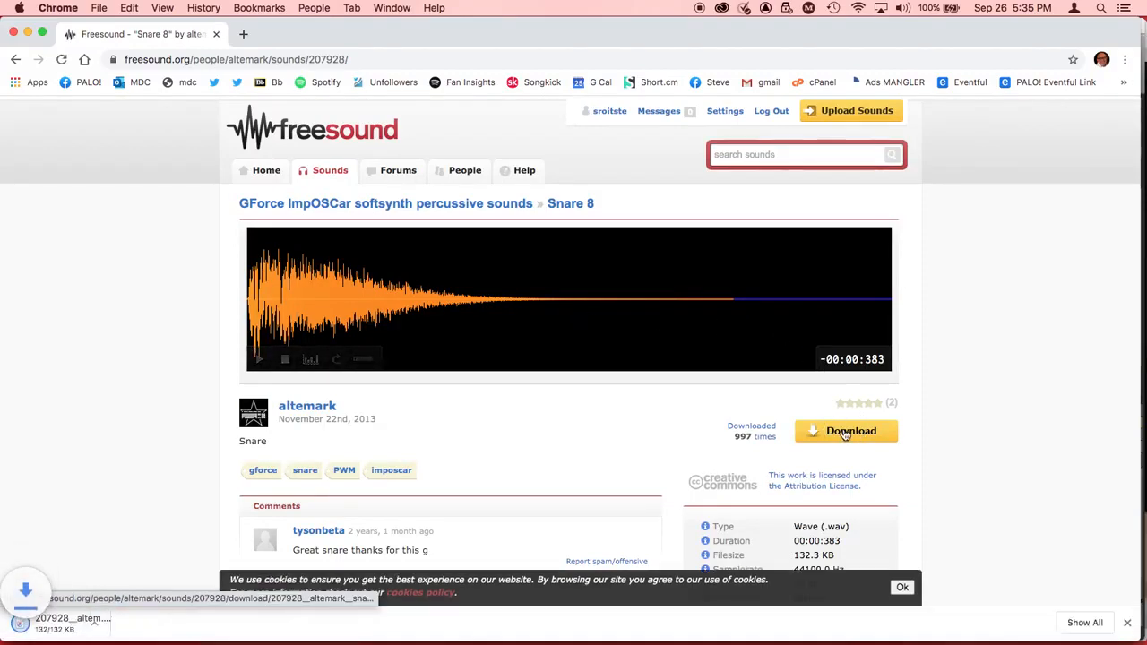
click(100, 624)
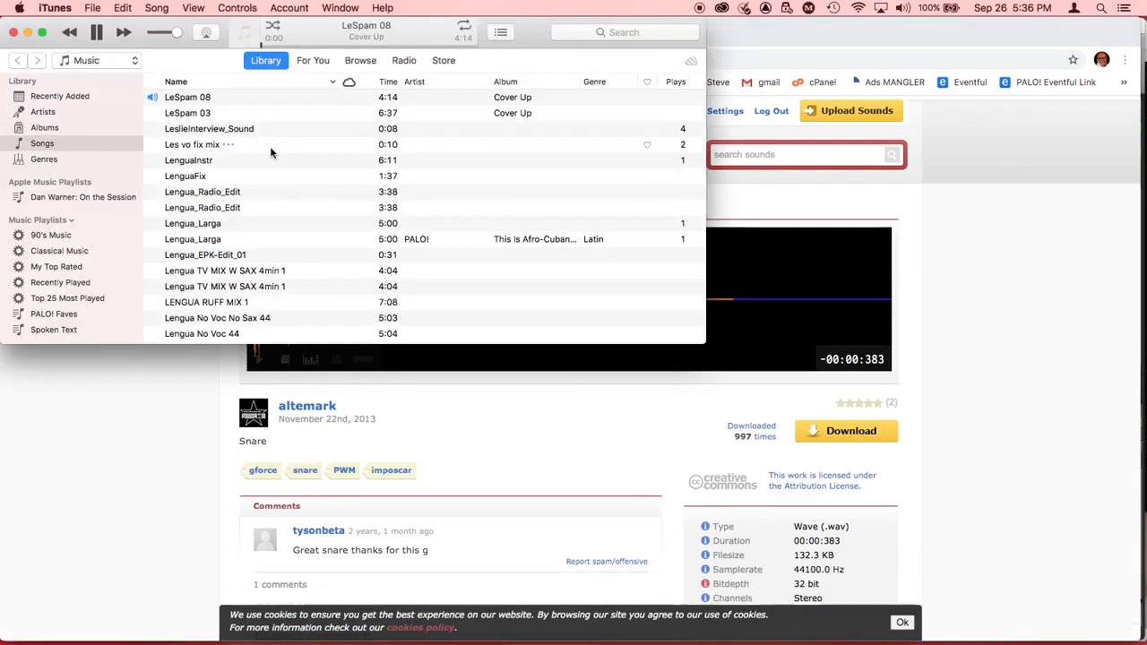
click(13, 34)
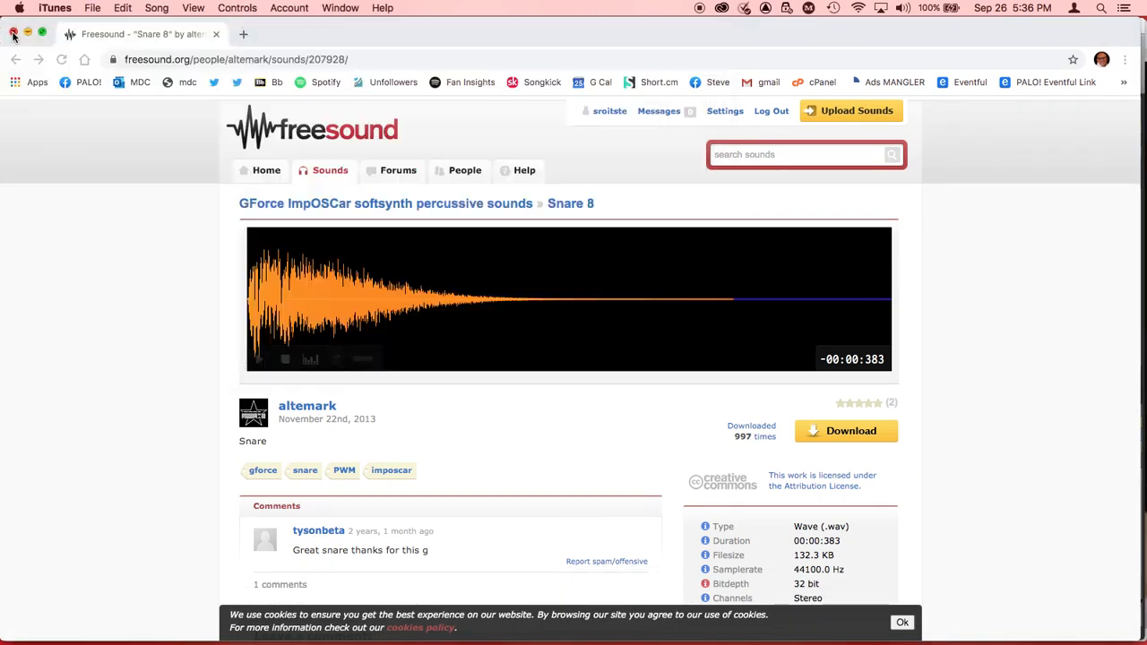
Switch to Finder and show the Downloads folder in a new window.
key(super+Tab)
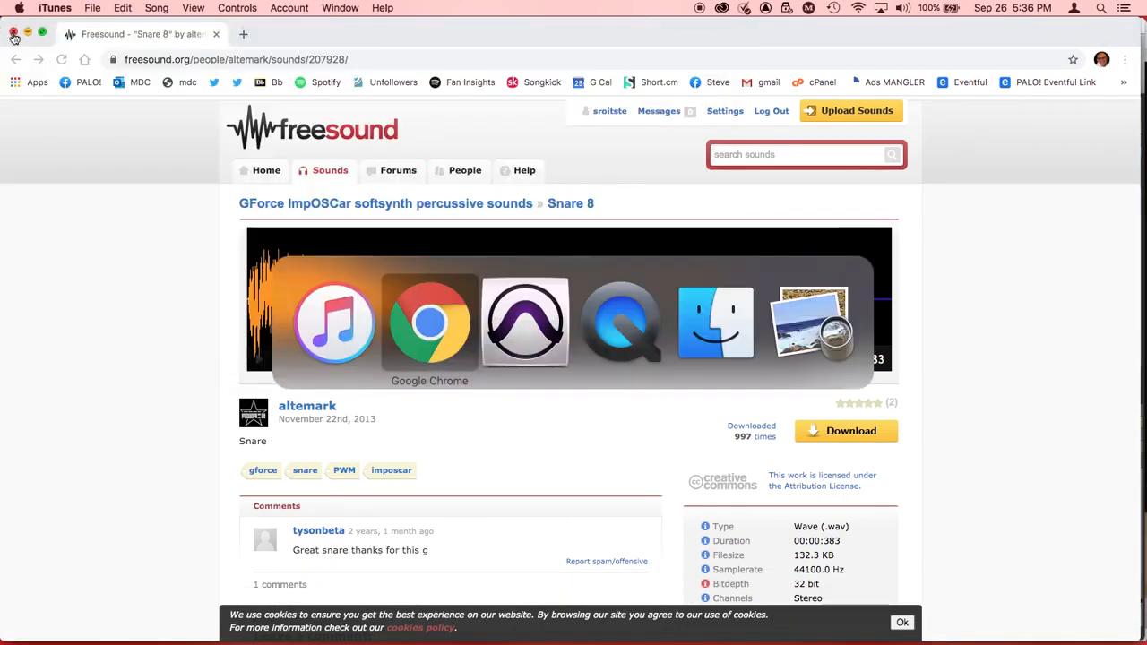
key(super+Tab)
key(super+Tab)
key(super+Tab)
key(super+Tab)
key(super+Tab)
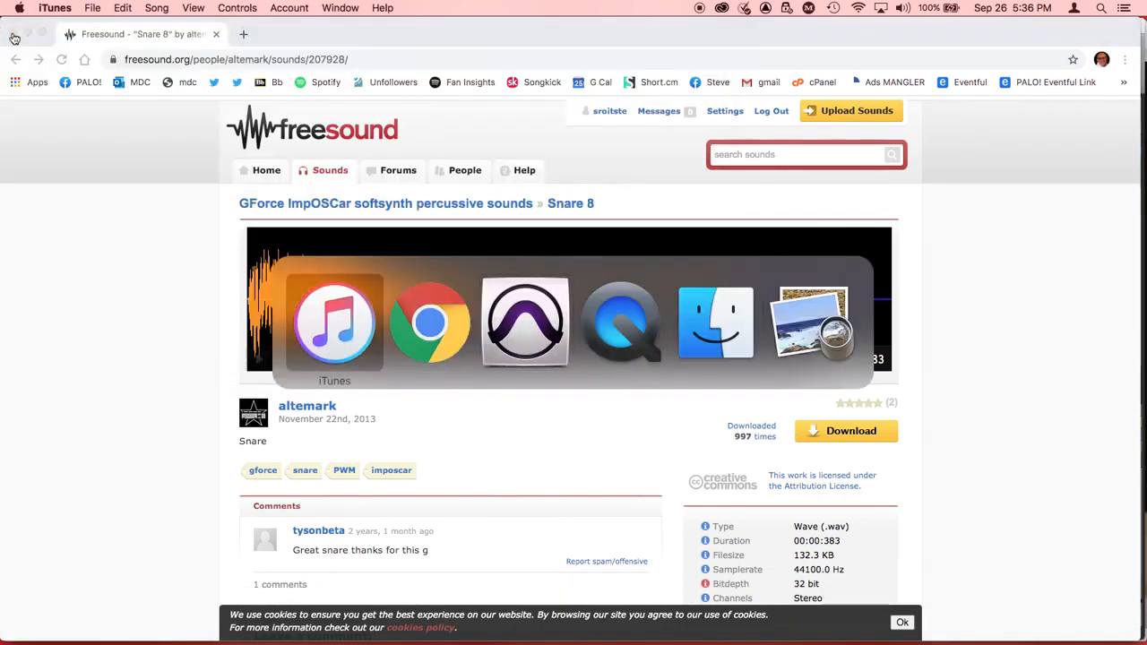
key(super+Tab)
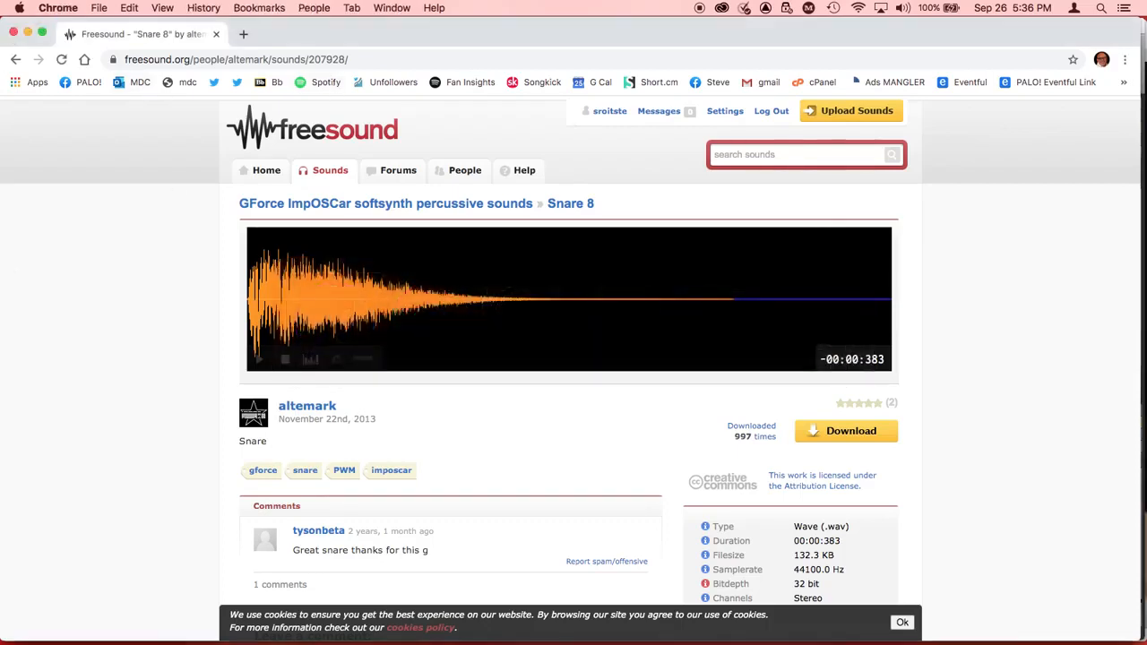
key(super+Tab)
key(super+Tab)
key(super+Tab)
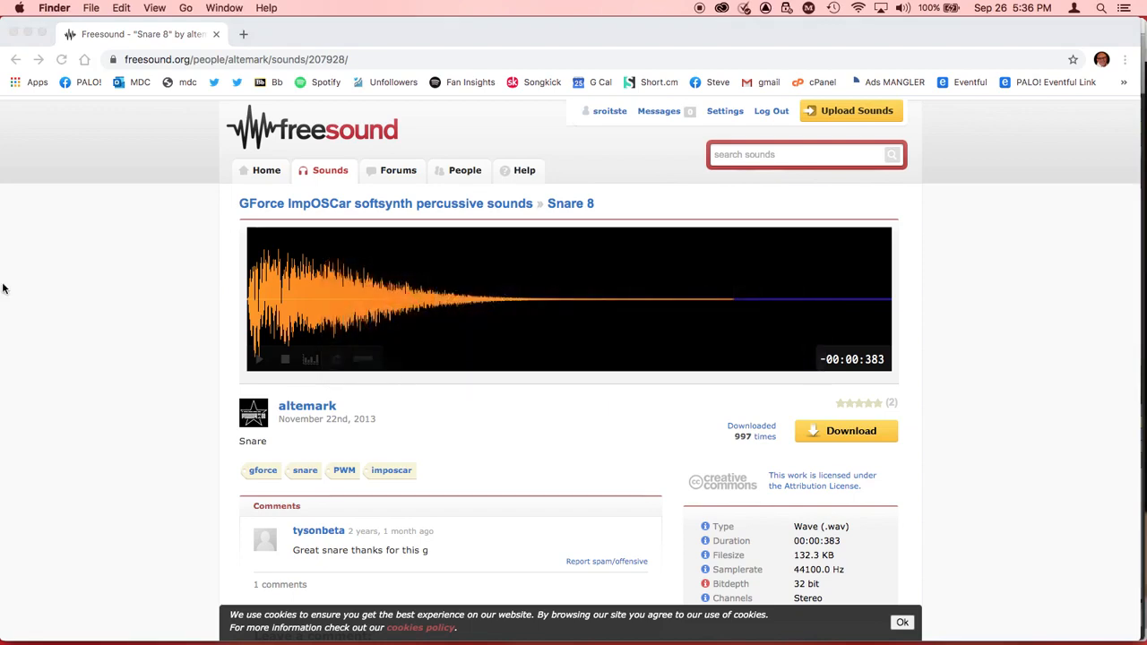
key(super+n)
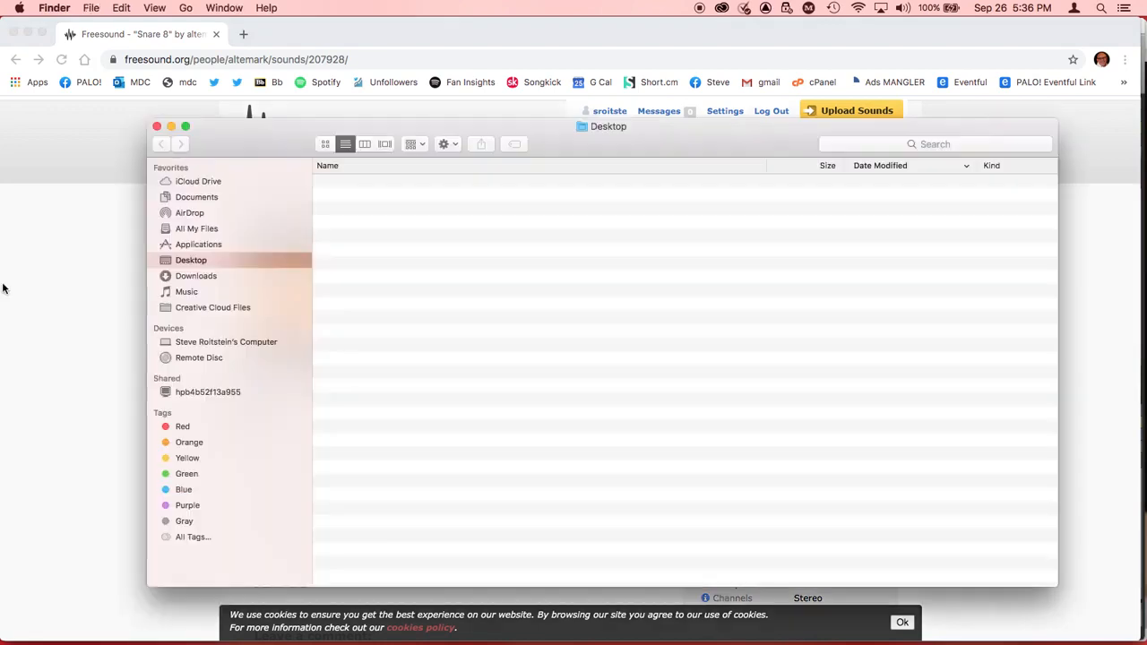
click(195, 276)
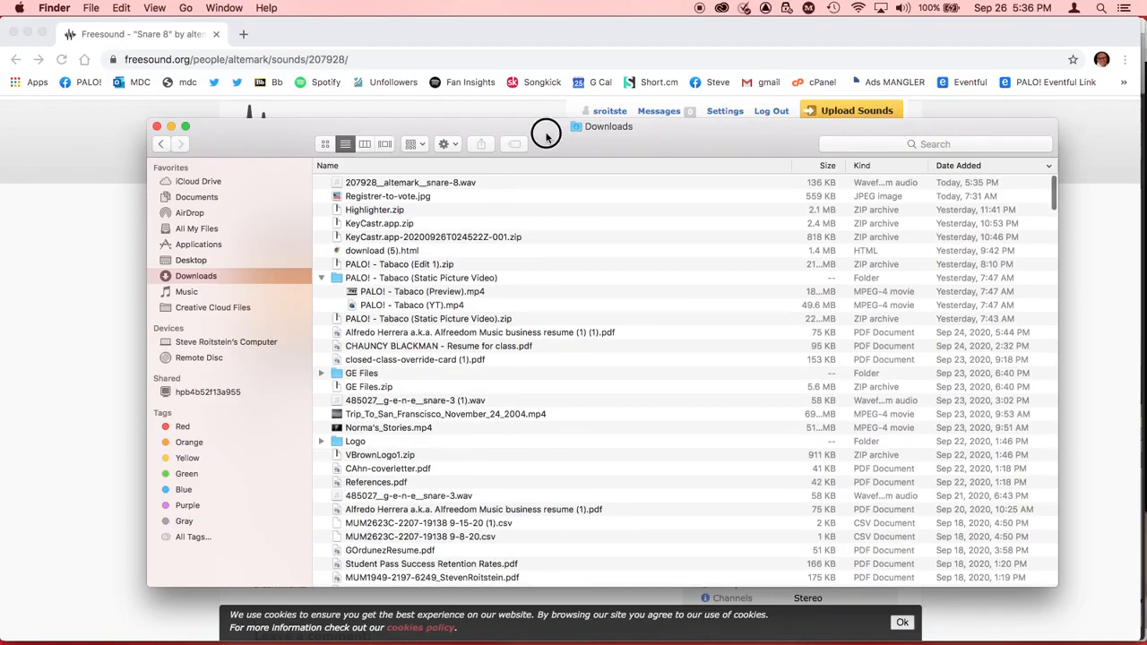
Move the Downloads window down to uncover the Freesound page, and close that browser window.
drag(545, 134, 606, 256)
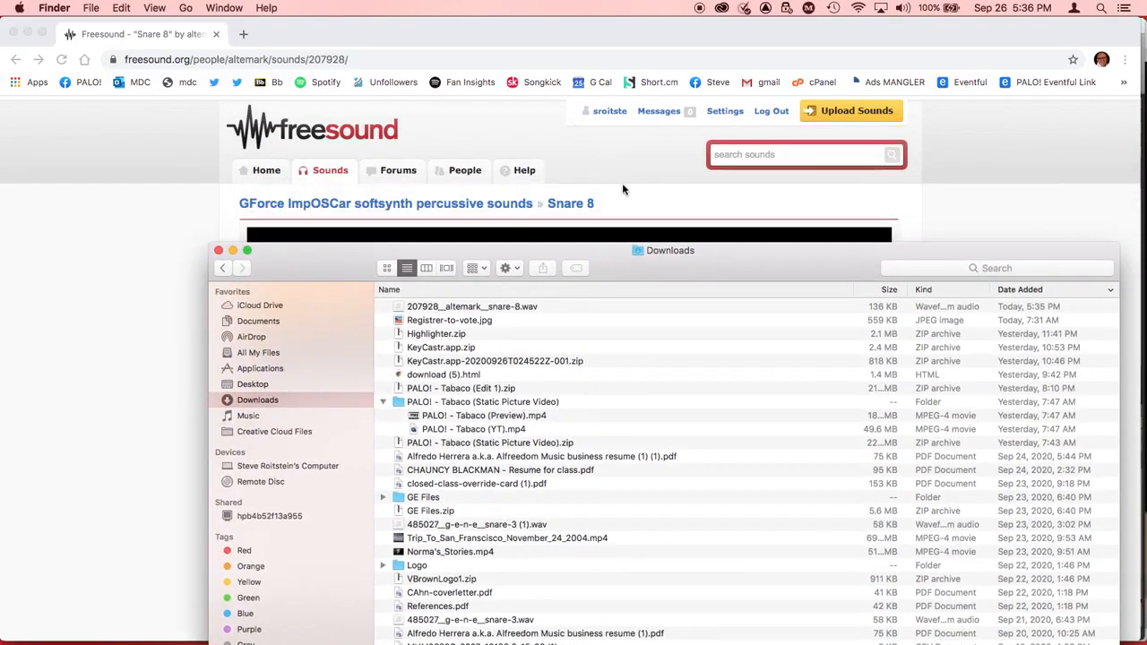
click(623, 185)
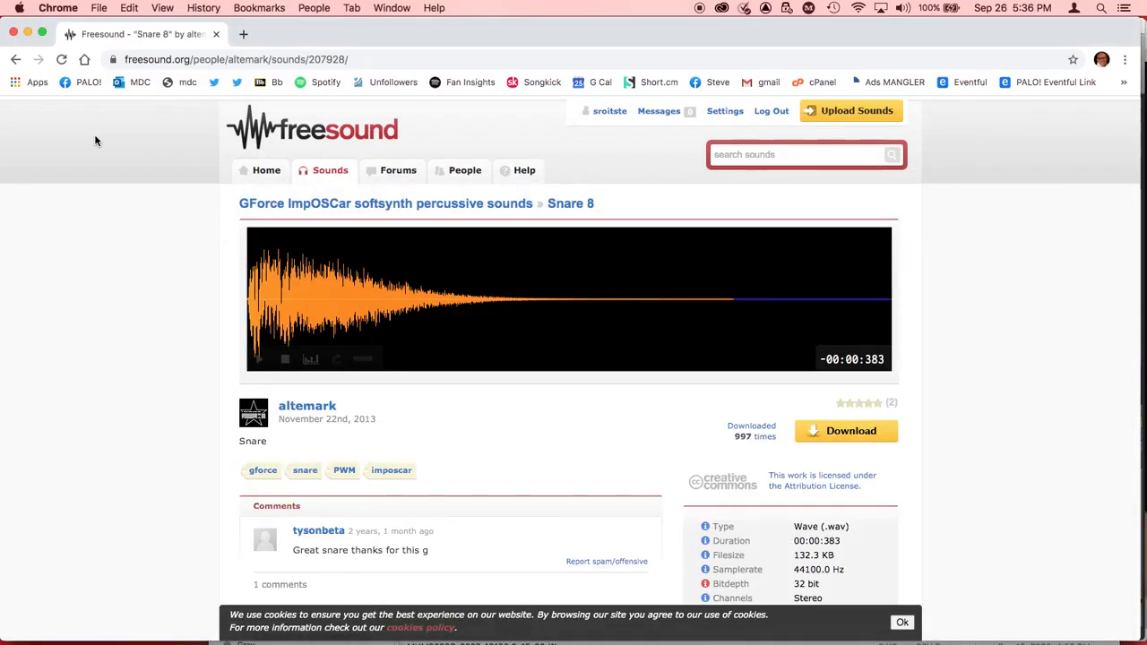
key(super+w)
Shrink the Downloads window and place it over the Pro Tools session so the area below the Kick track stays clear.
drag(589, 253, 484, 307)
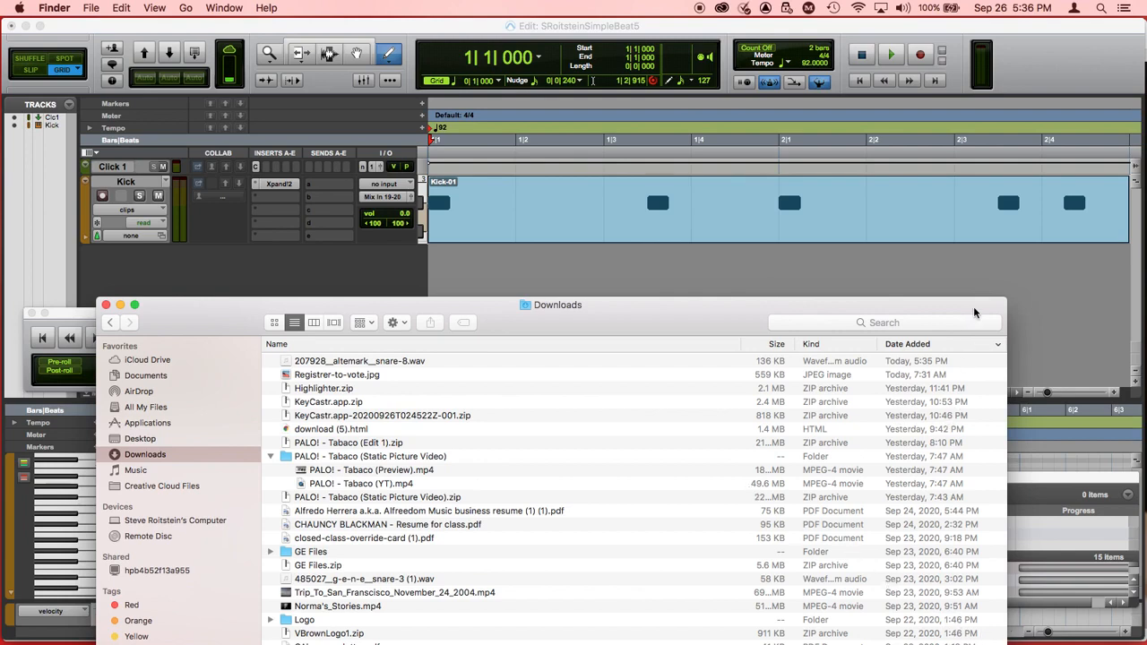
drag(973, 306, 955, 135)
drag(995, 587, 974, 218)
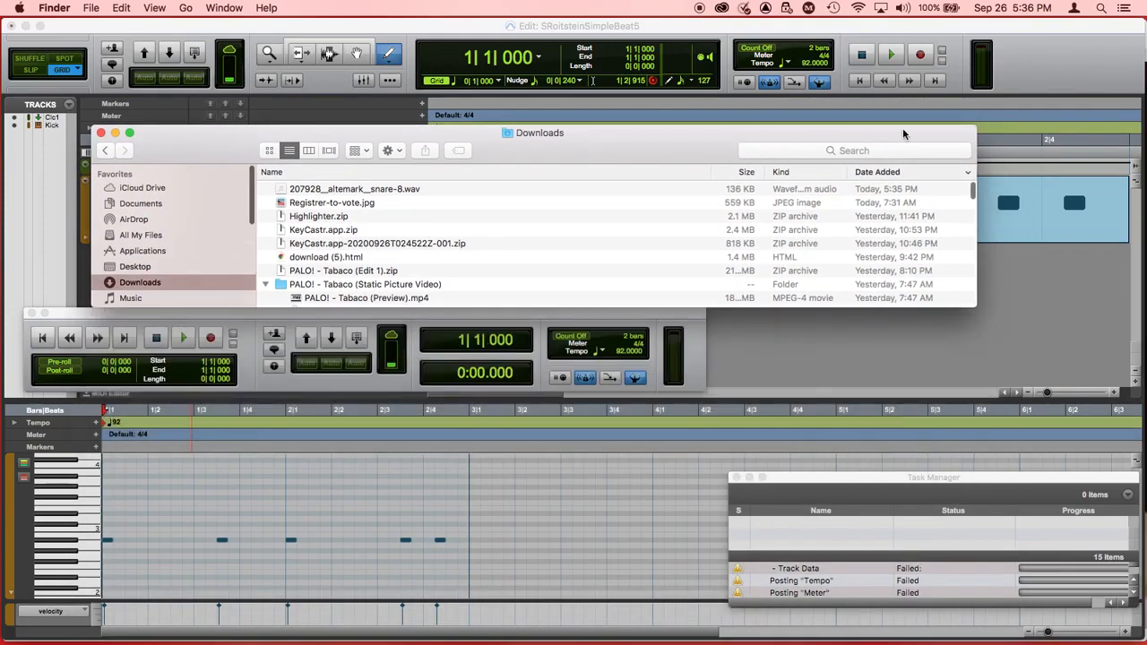
drag(902, 134, 930, 267)
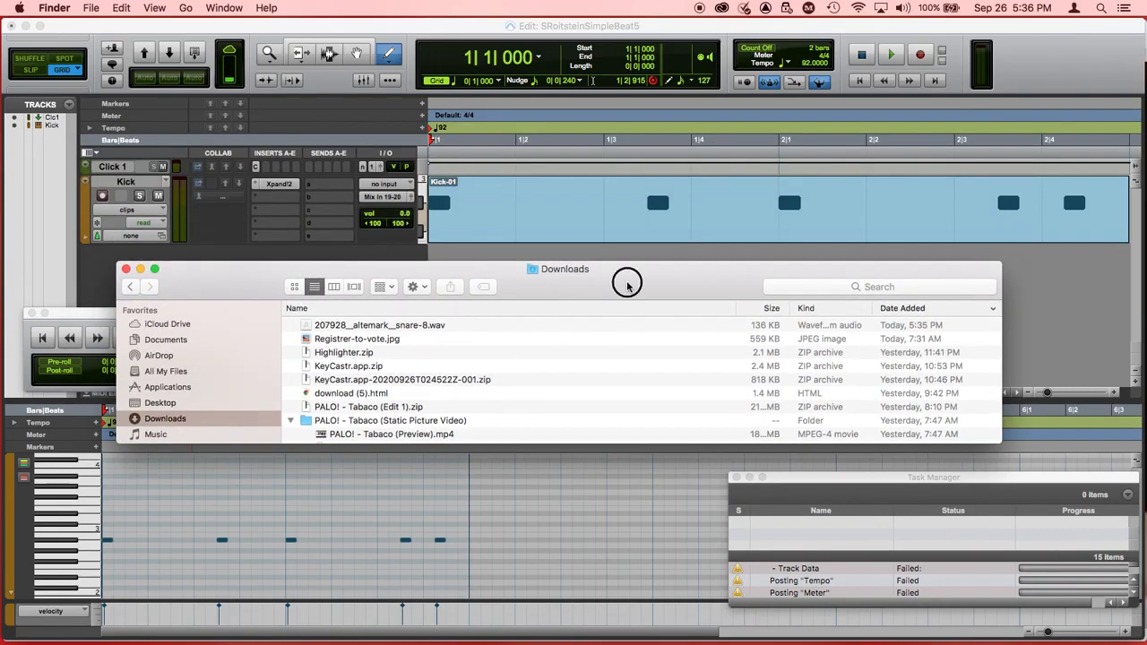
drag(650, 273, 637, 380)
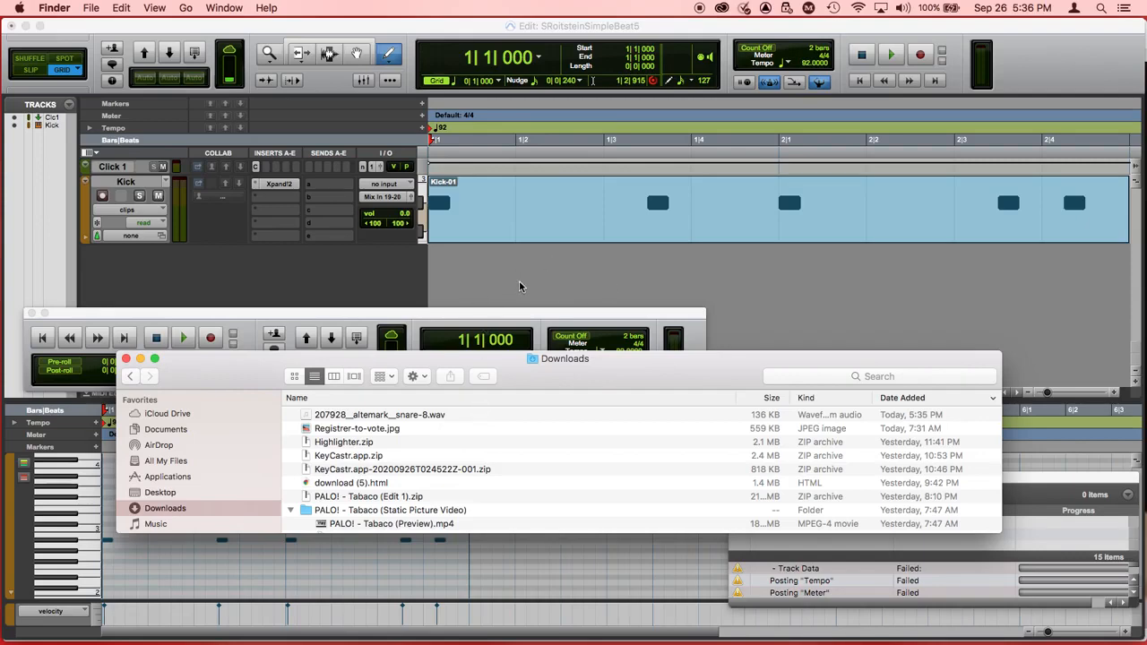
Import 207928__altemark__snare-8.wav from Downloads into the Pro Tools session as a new audio track below Kick, with the clip at 1|3|000.
click(468, 415)
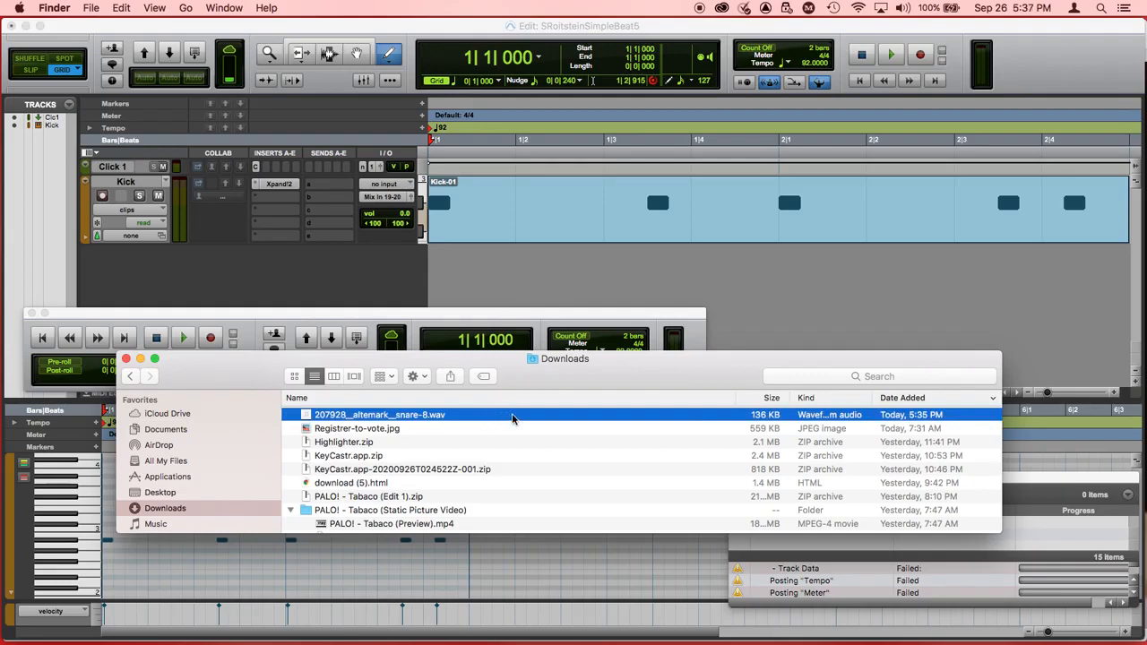
click(515, 417)
drag(515, 417, 569, 291)
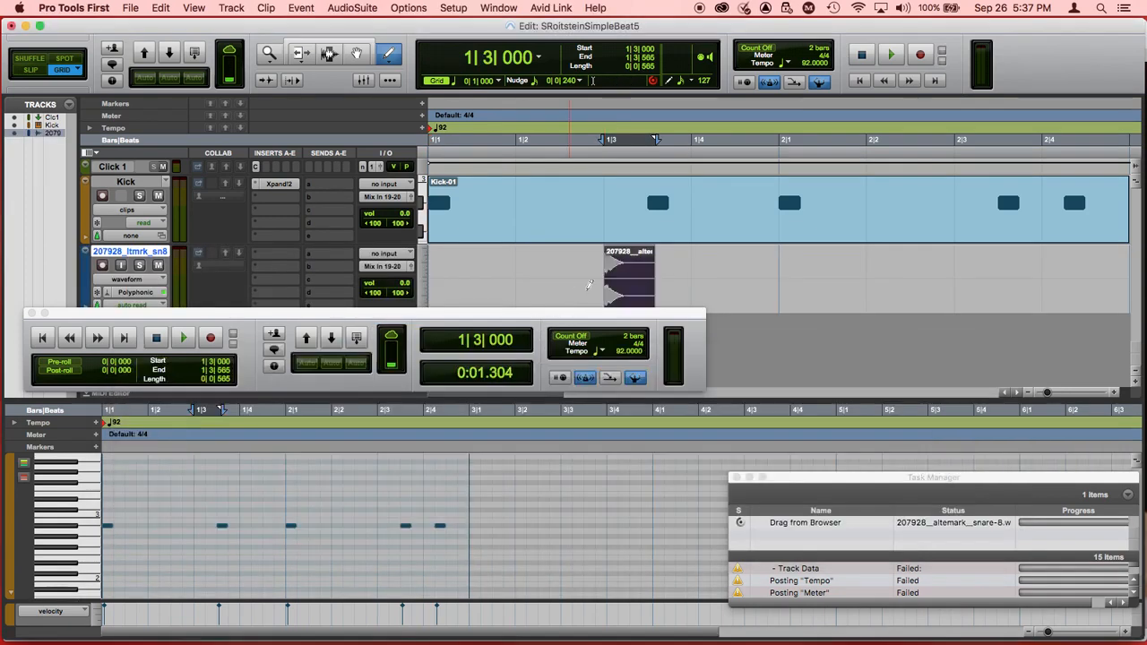
Move the transport window clear of the new track, and move the snare clip to 1|2|000 with the Grabber tool.
drag(691, 315, 695, 409)
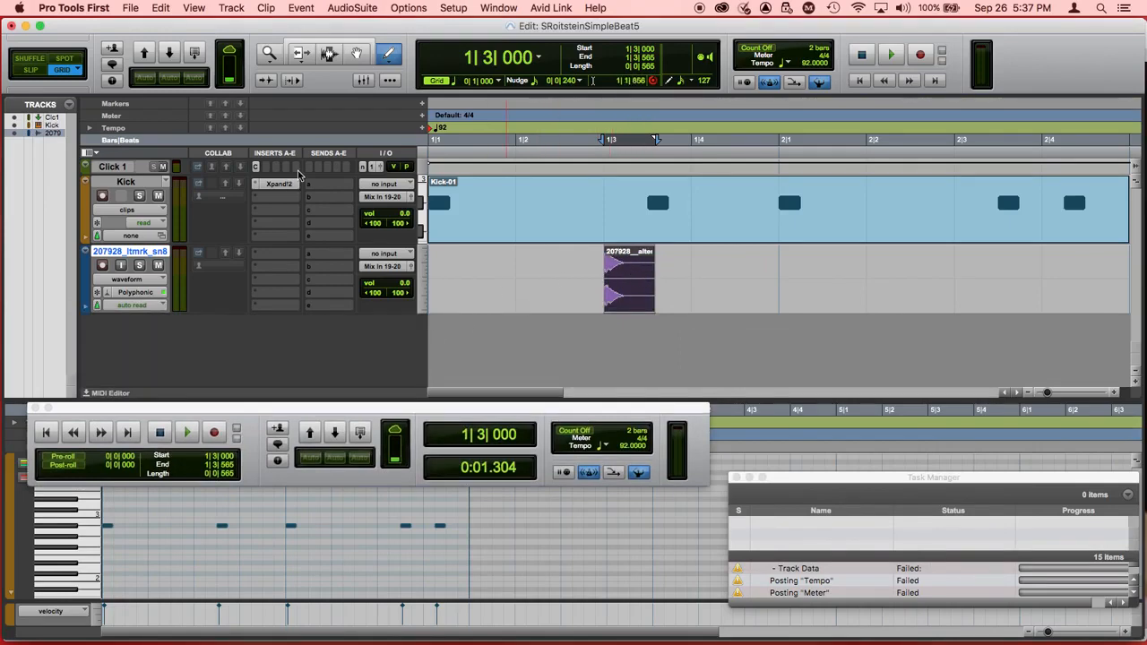
click(357, 52)
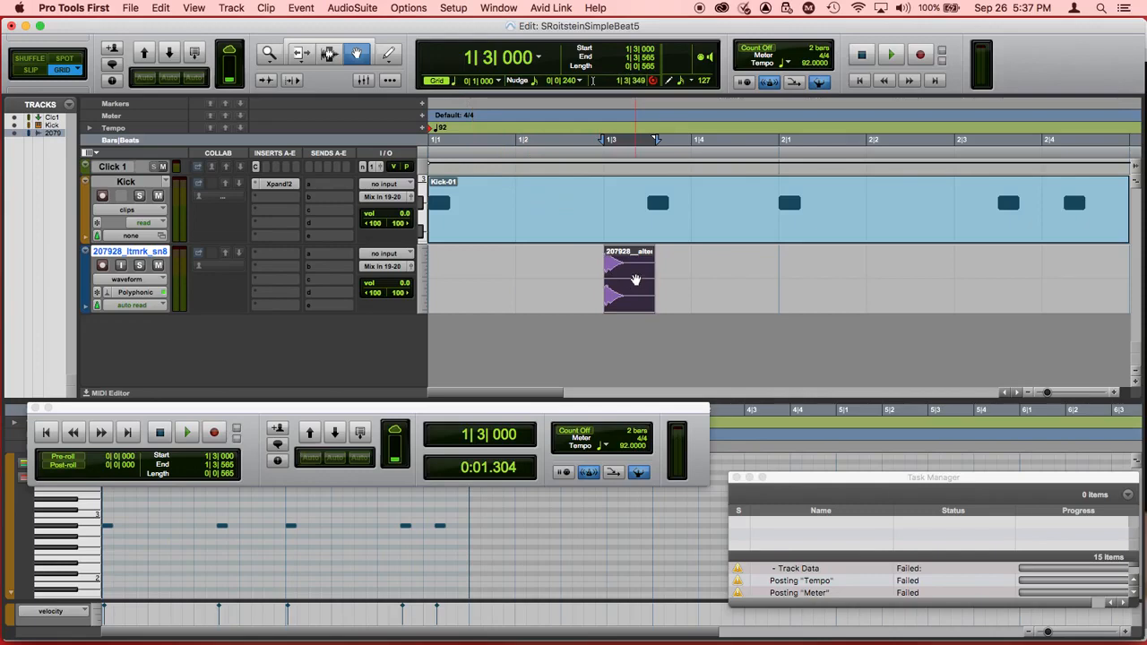
drag(635, 280, 599, 284)
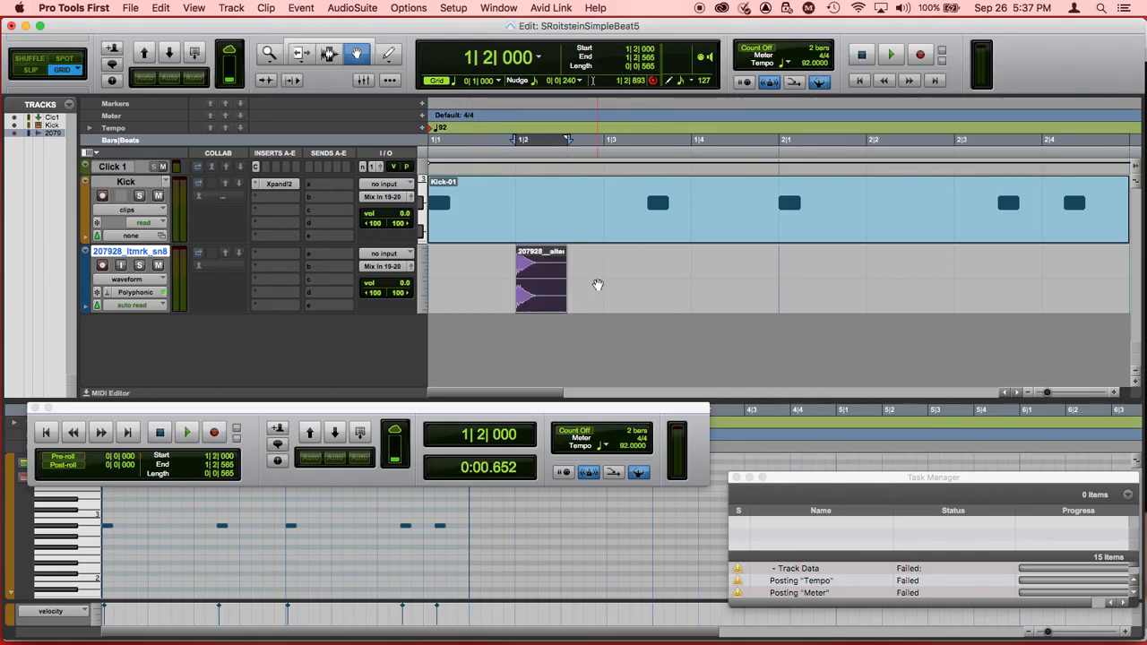
Play the session from the start to hear the kick pattern with the single snare hit, and stop playback.
click(49, 434)
key(space)
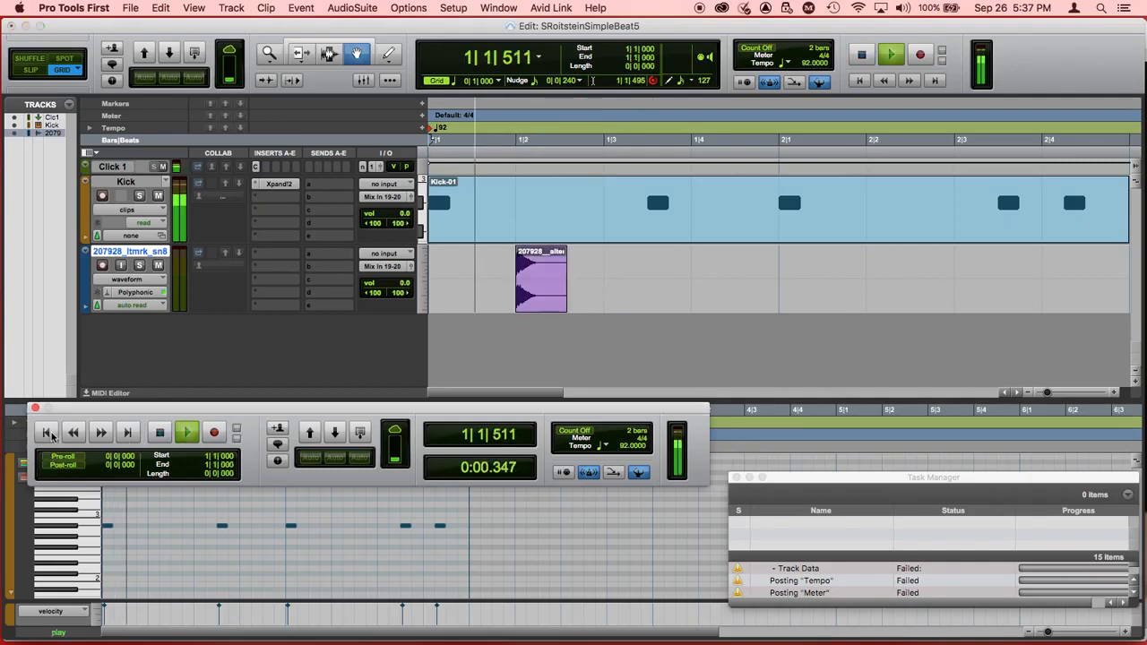
key(space)
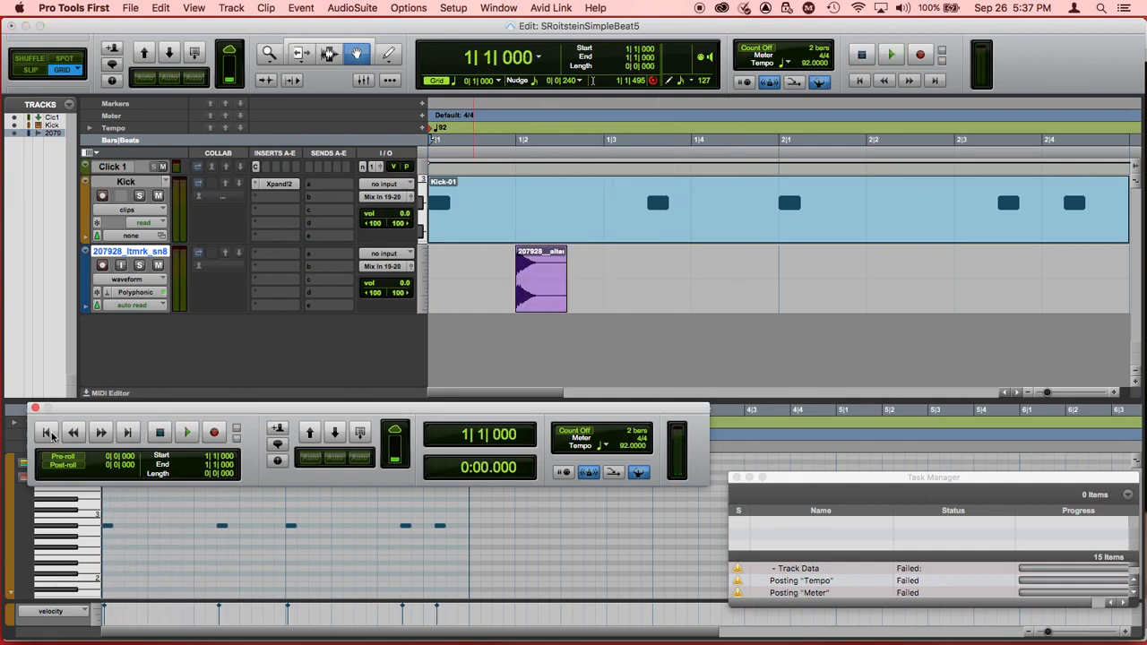
Copy the snare clip from 1|2|000 to 1|4|000 on the grid, and audition the session from the start.
click(553, 273)
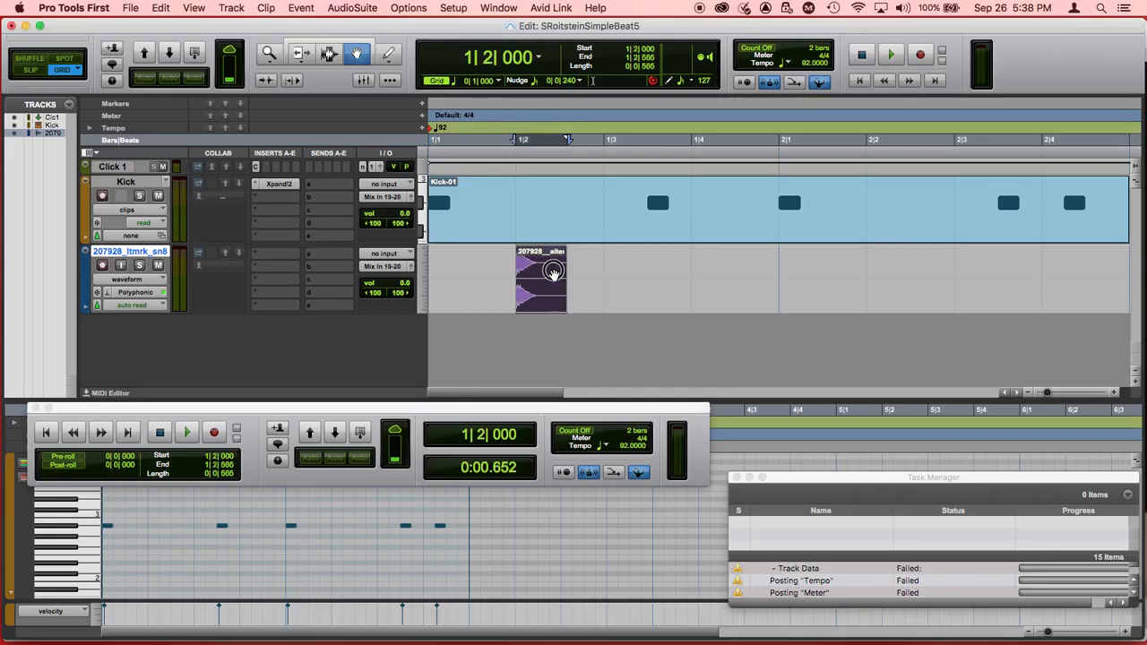
drag(554, 274, 702, 275)
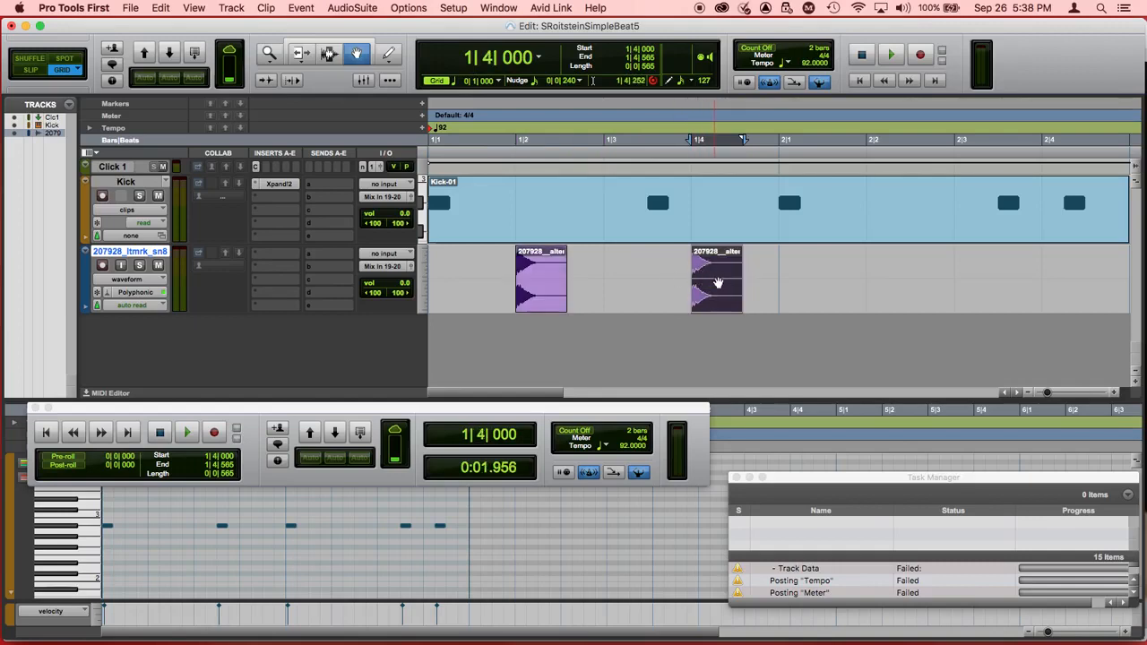
click(48, 433)
key(space)
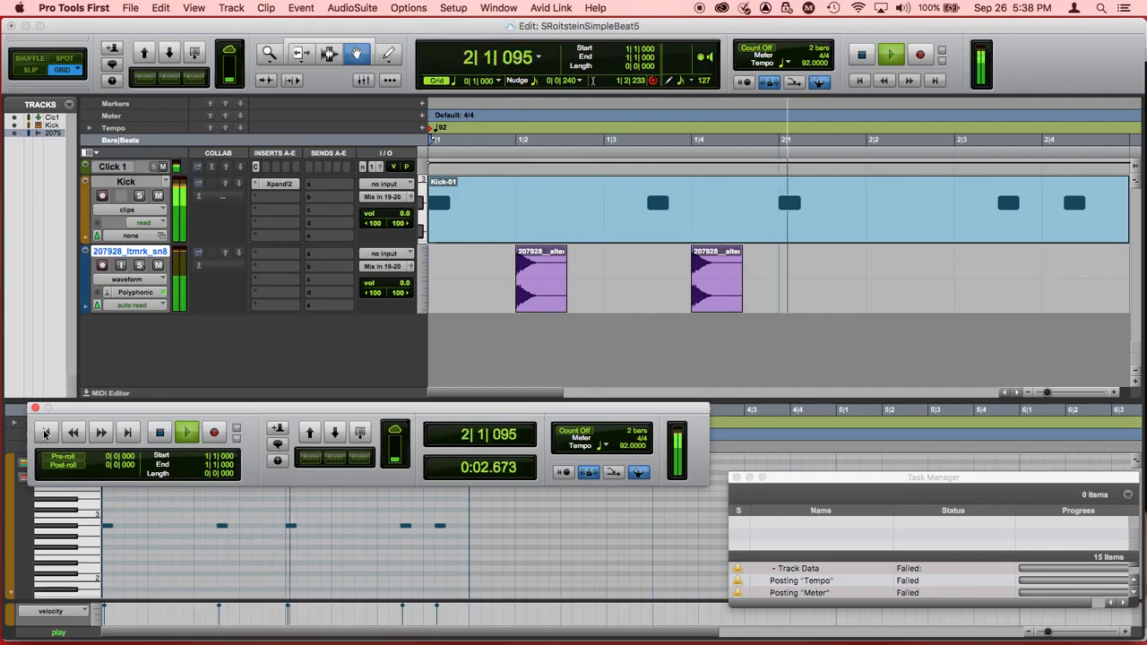
key(space)
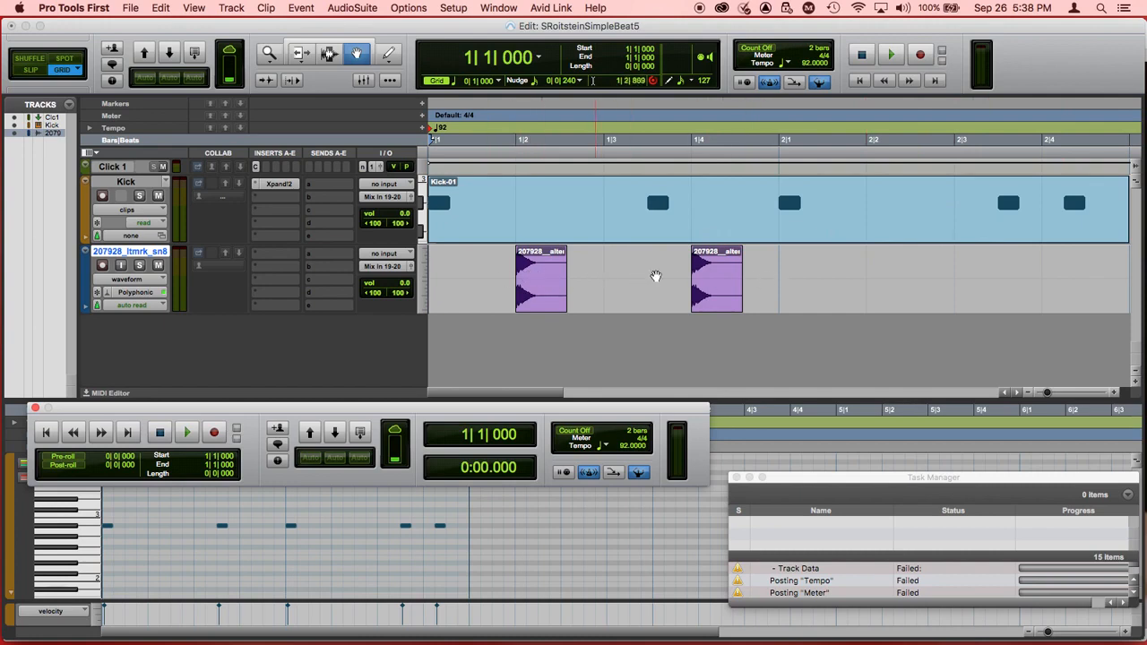
Copy the snare clip to 2|2|000 and 2|4|000, and audition the two-bar beat from the start.
click(723, 268)
drag(724, 268, 898, 268)
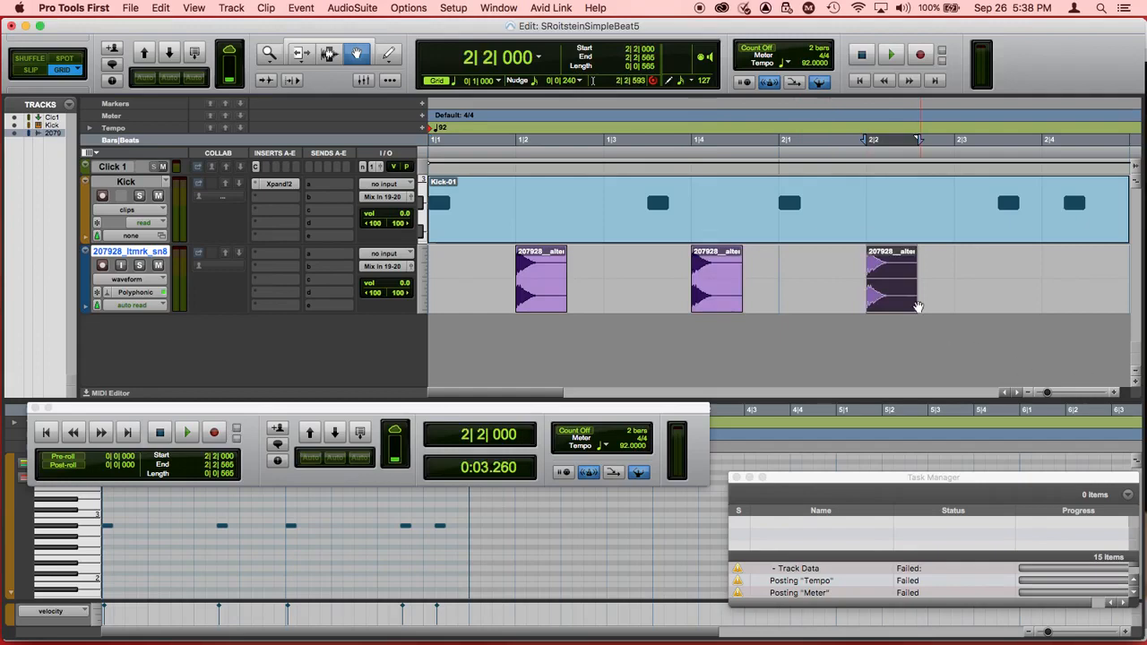
drag(914, 285, 1057, 265)
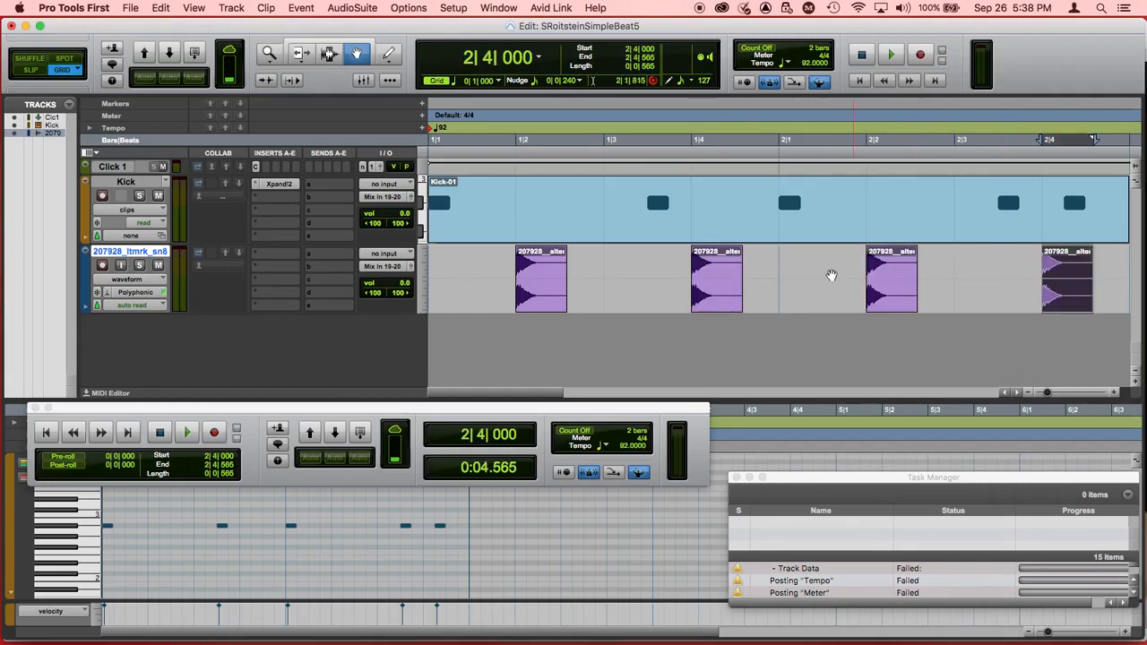
click(47, 432)
click(187, 433)
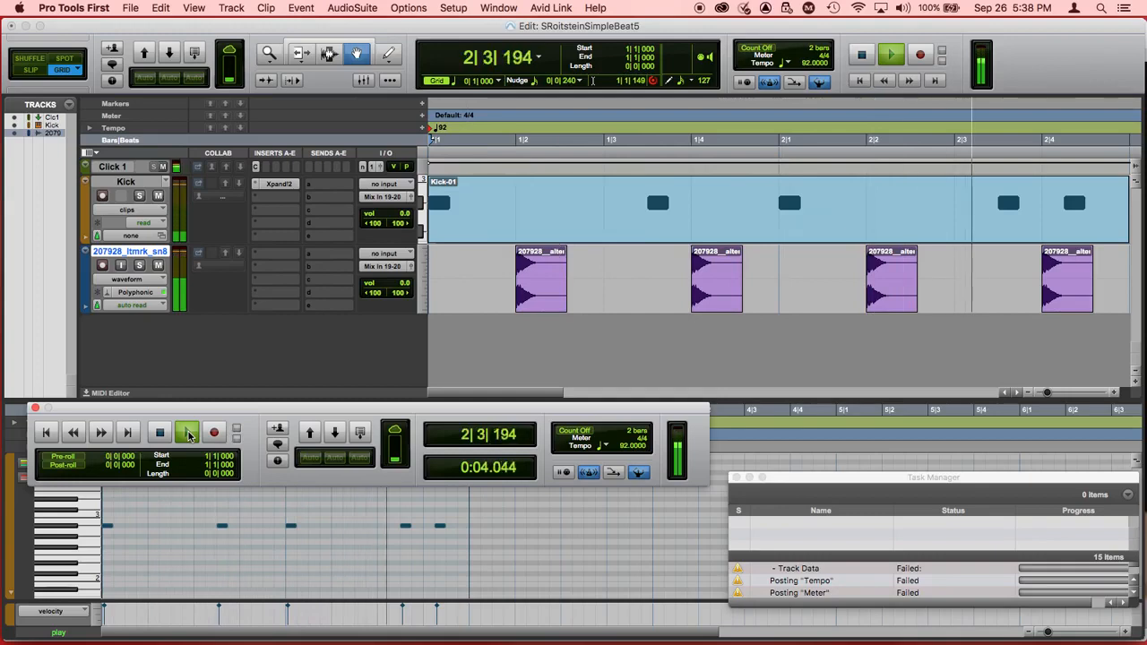
click(160, 433)
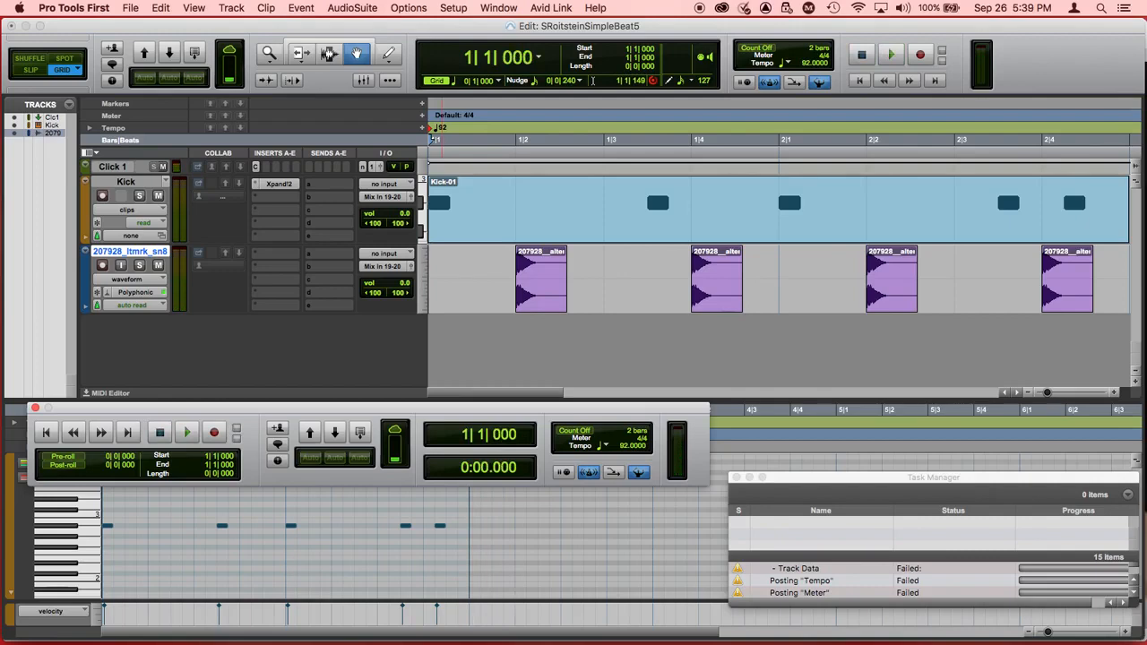
Mute the Click 1 track and play the beat from the start without the metronome.
click(162, 169)
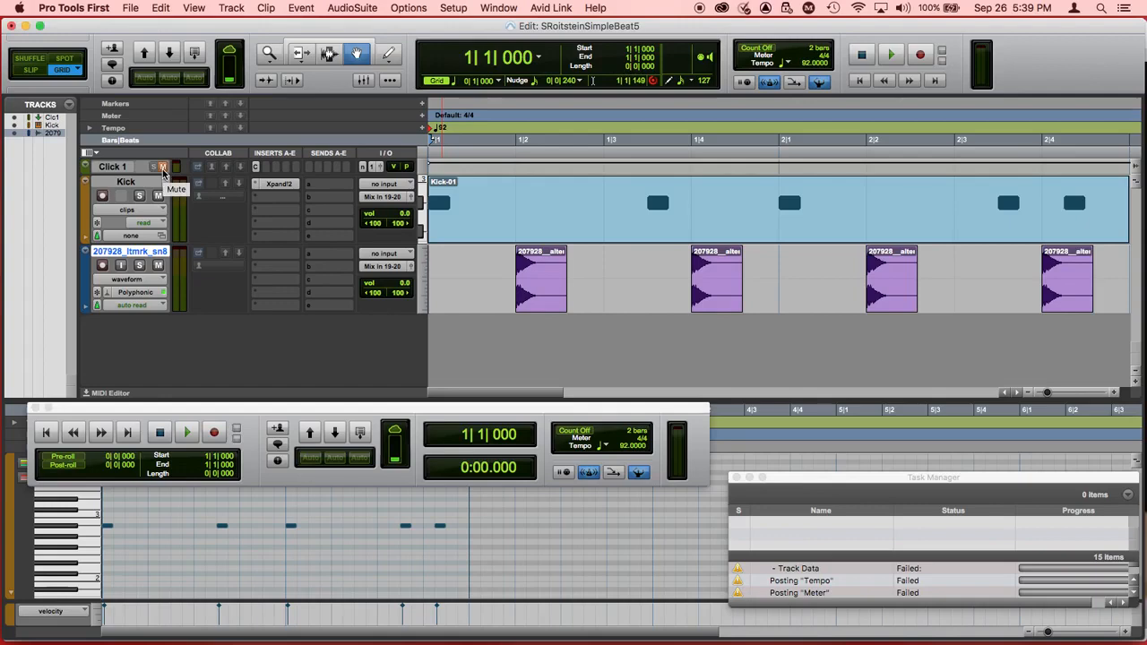
click(46, 431)
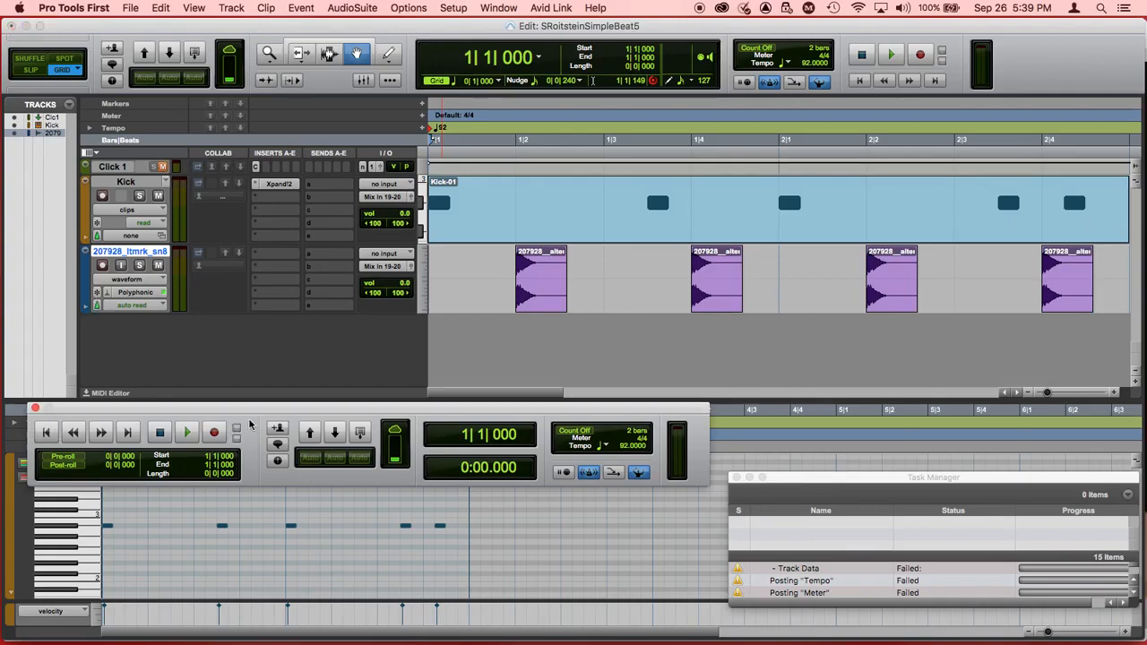
click(185, 432)
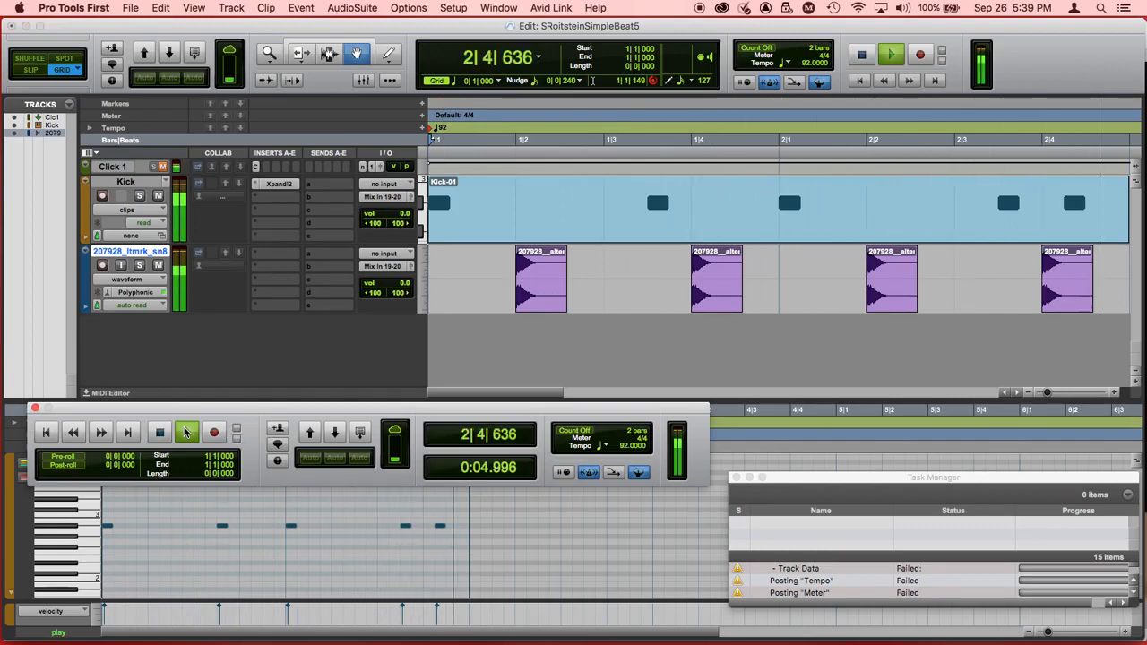
click(184, 426)
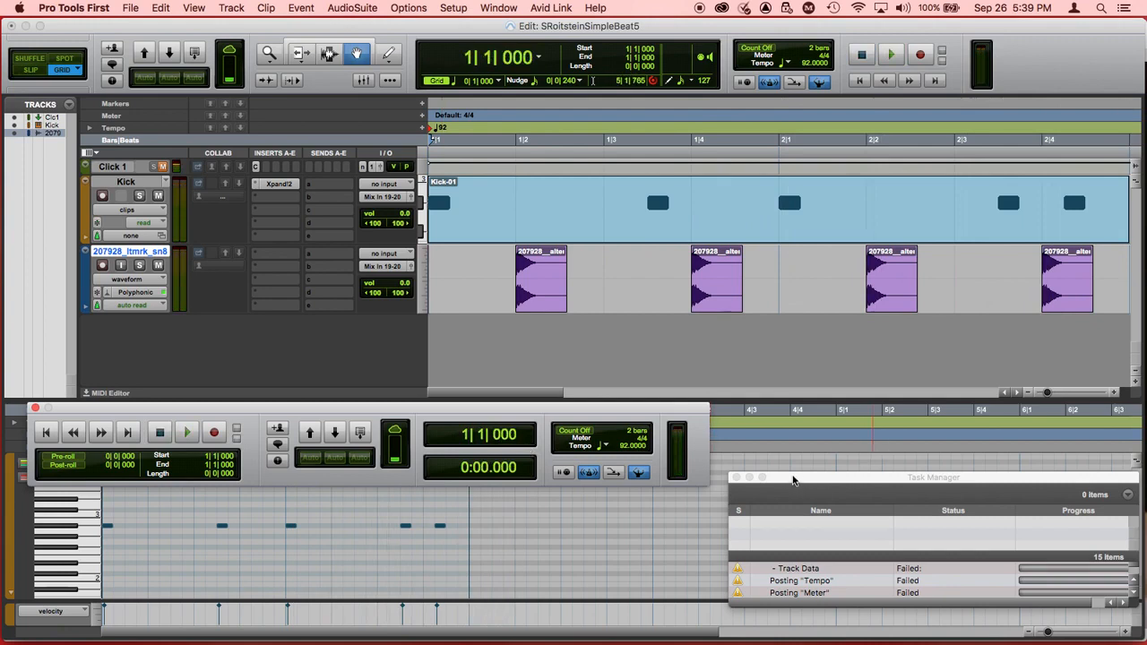
Set the session tempo to 132 BPM, and audition the beat at that speed, dismissing the playback error.
click(624, 447)
text(132)
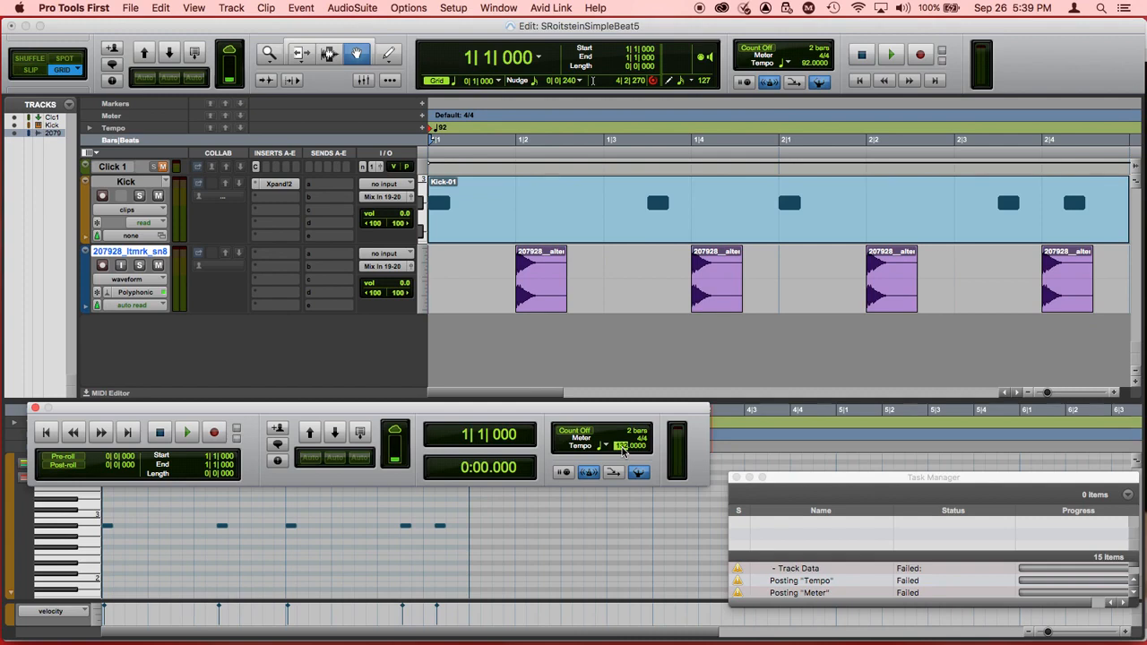
key(Return)
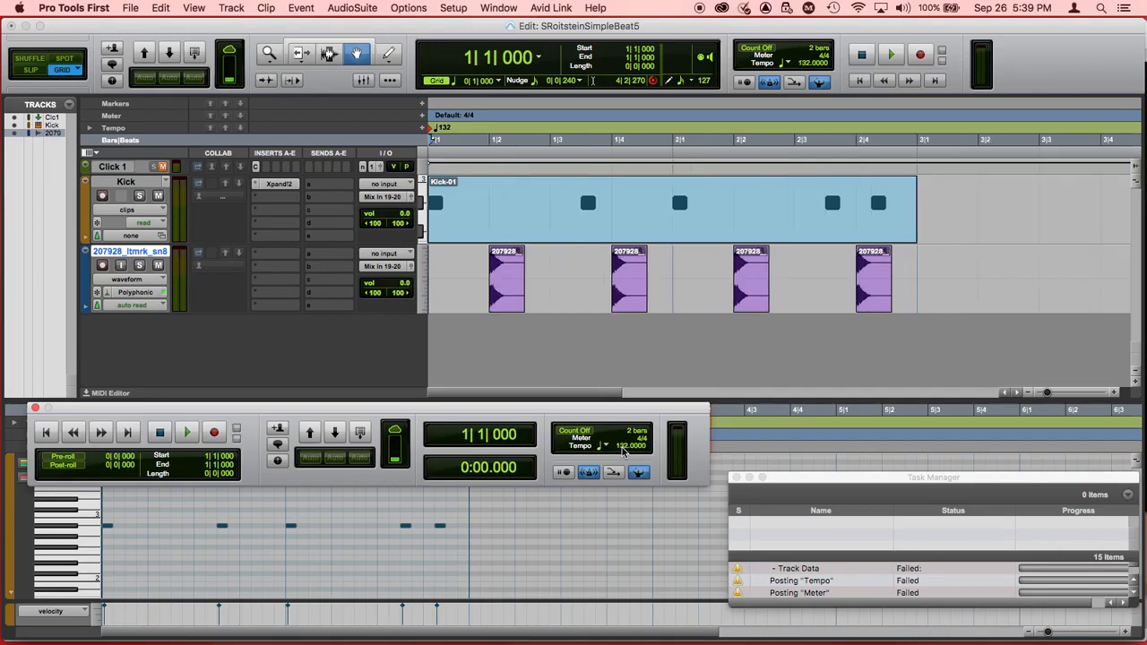
click(189, 434)
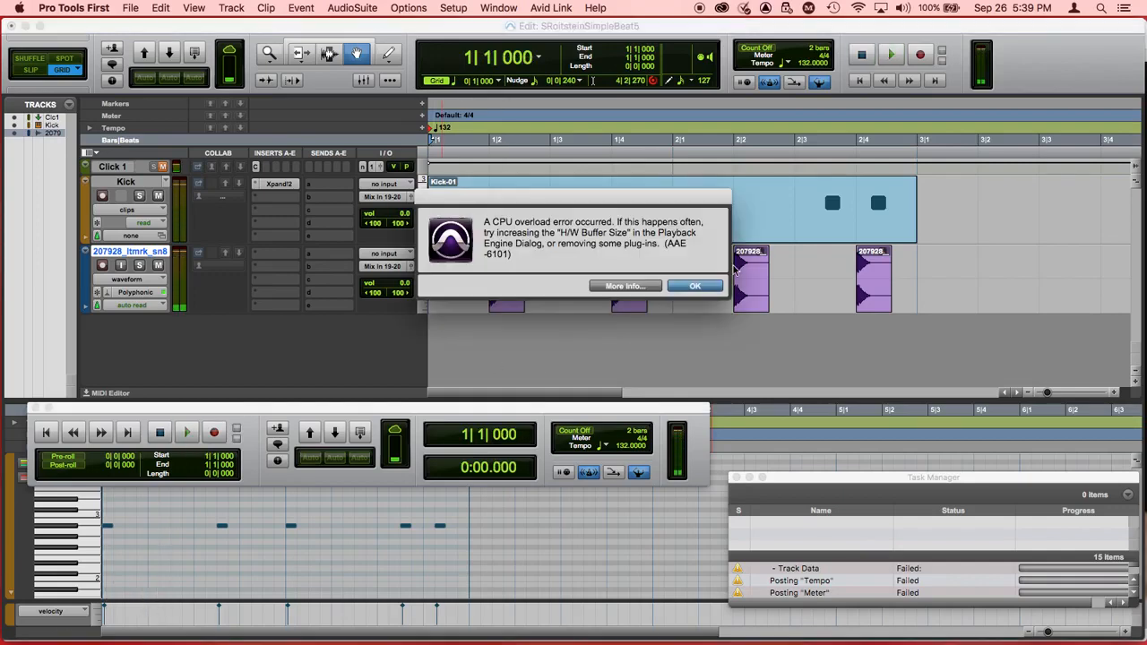
click(695, 287)
key(space)
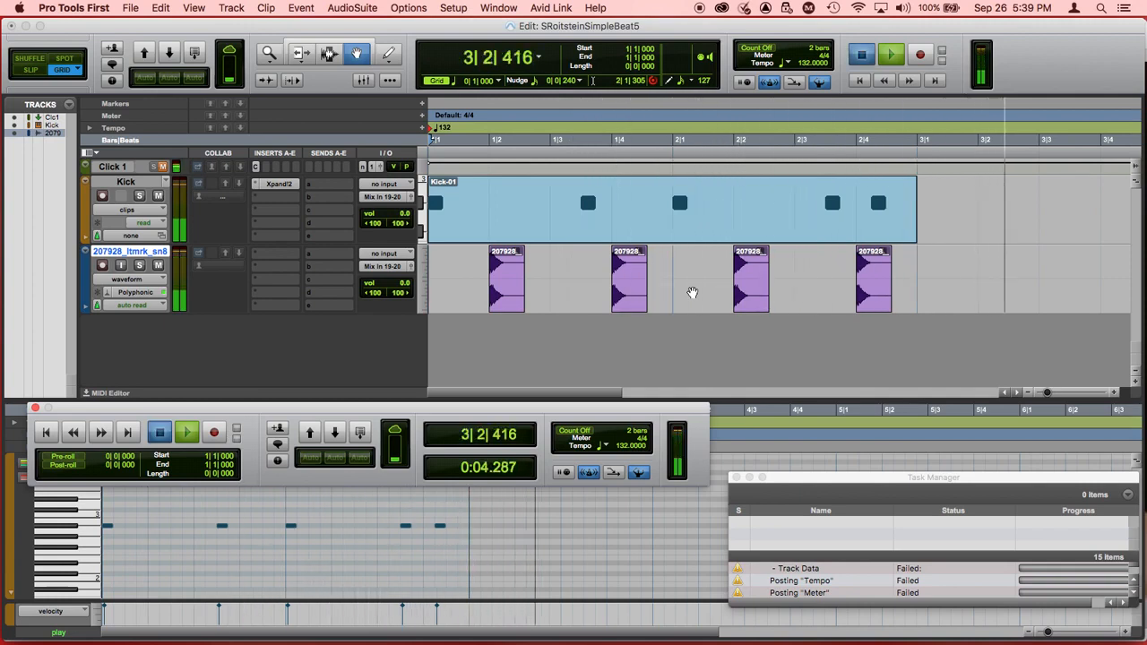
key(space)
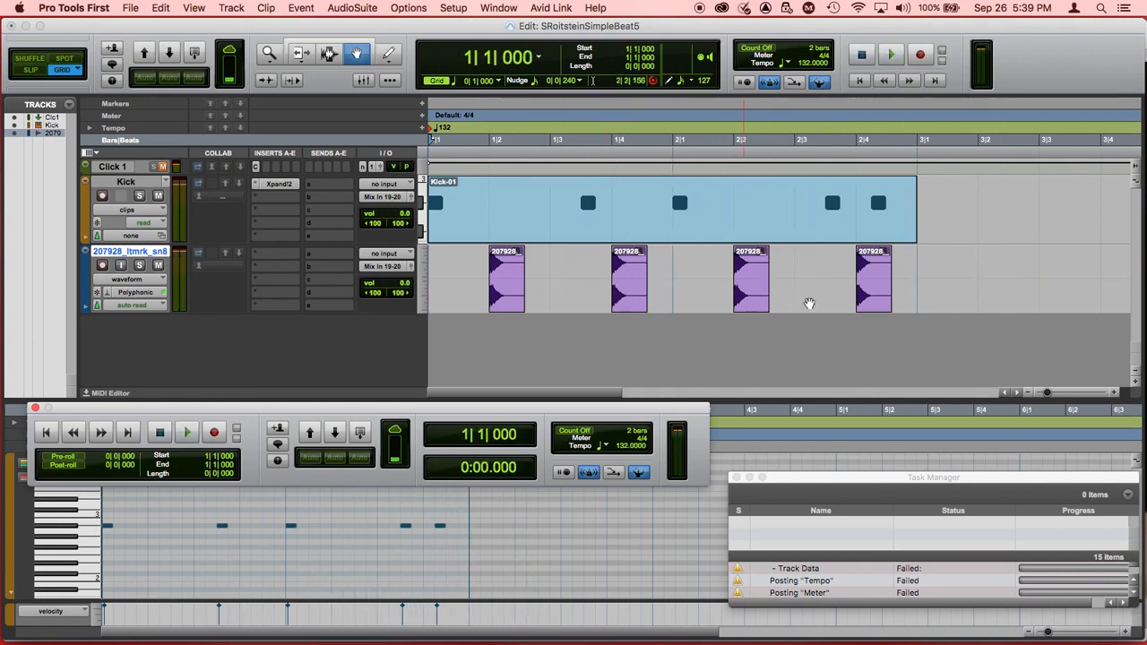
Select 1|1|000 to 3|1|000 across the Kick and snare tracks with the Selector tool, and repeat the selection 5 times.
click(1028, 392)
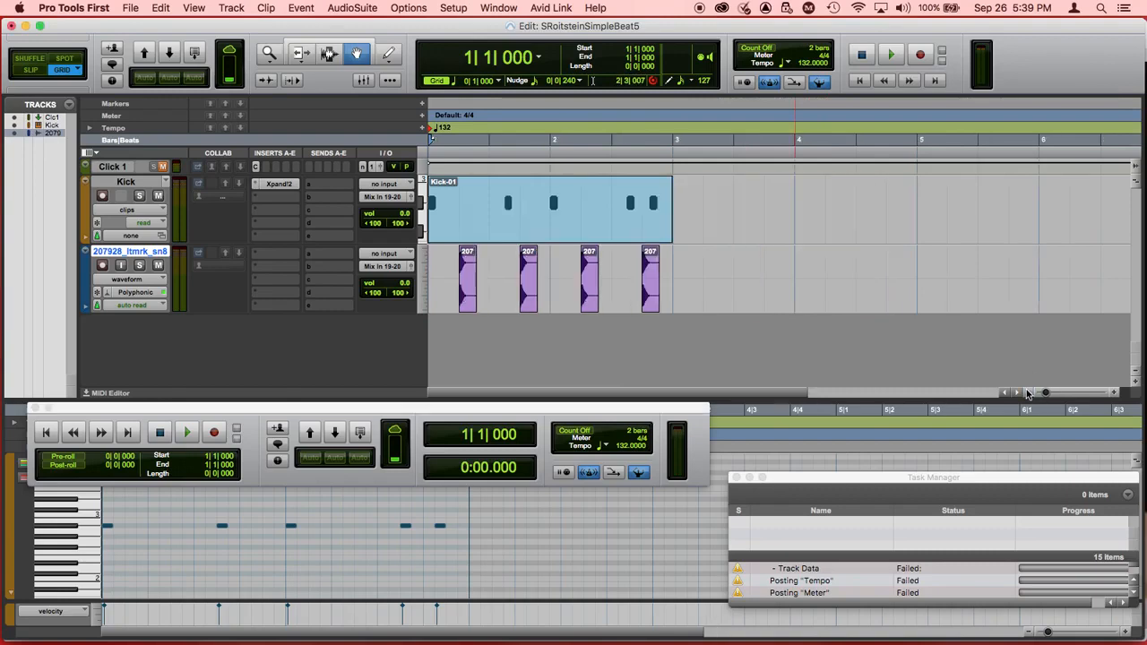
click(1028, 393)
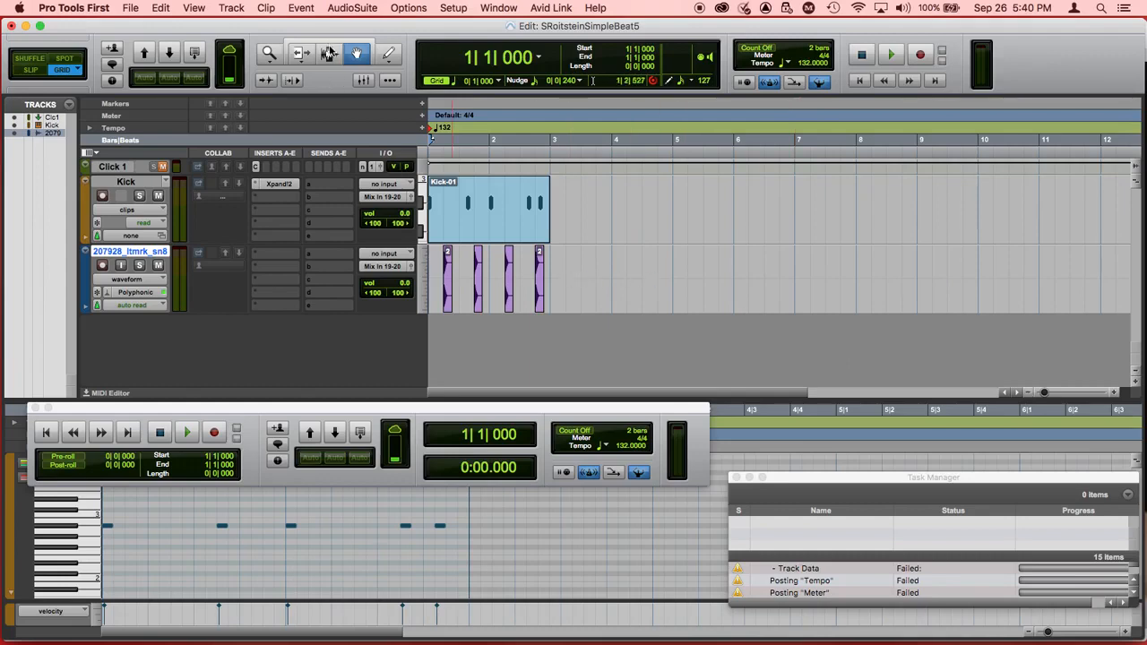
click(329, 54)
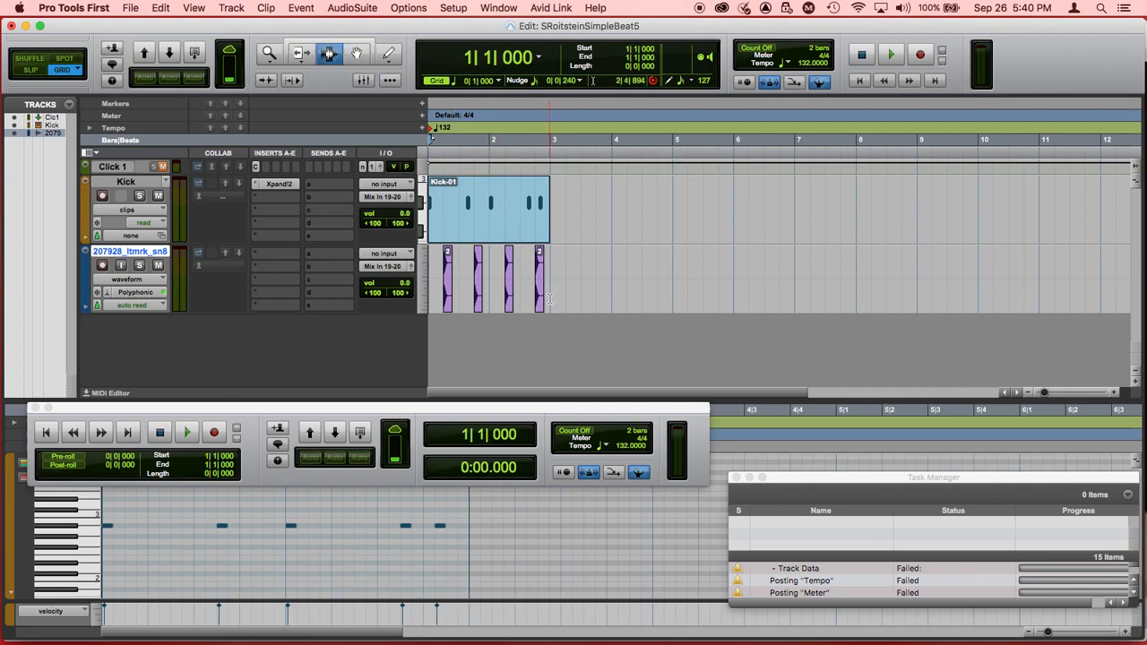
drag(548, 295, 428, 220)
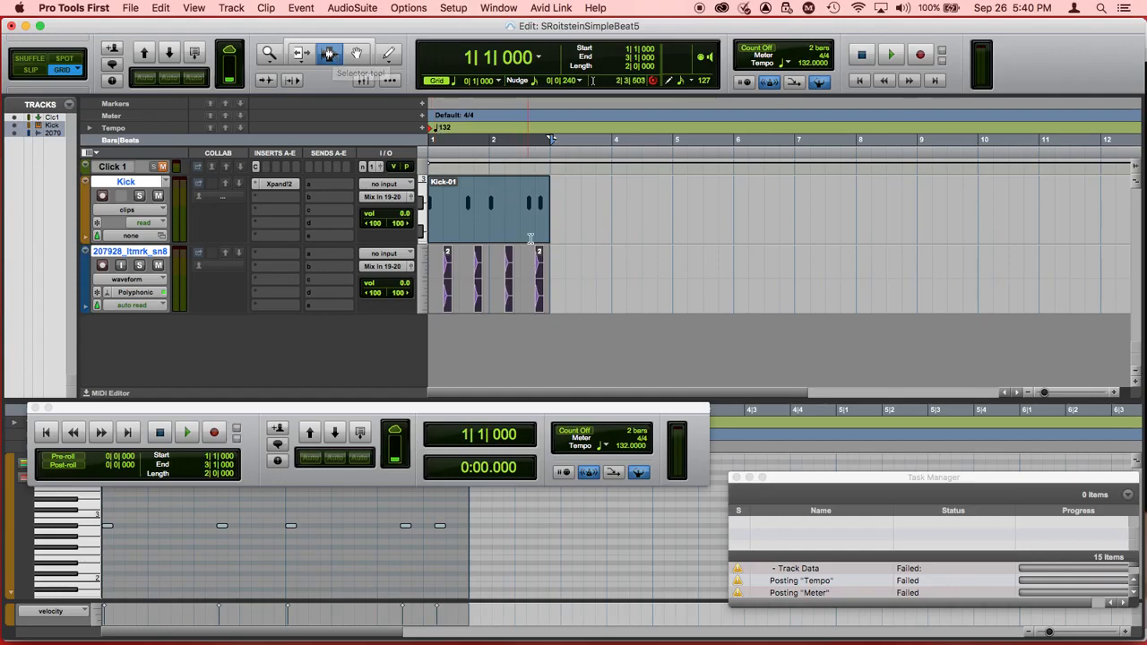
drag(559, 273, 660, 262)
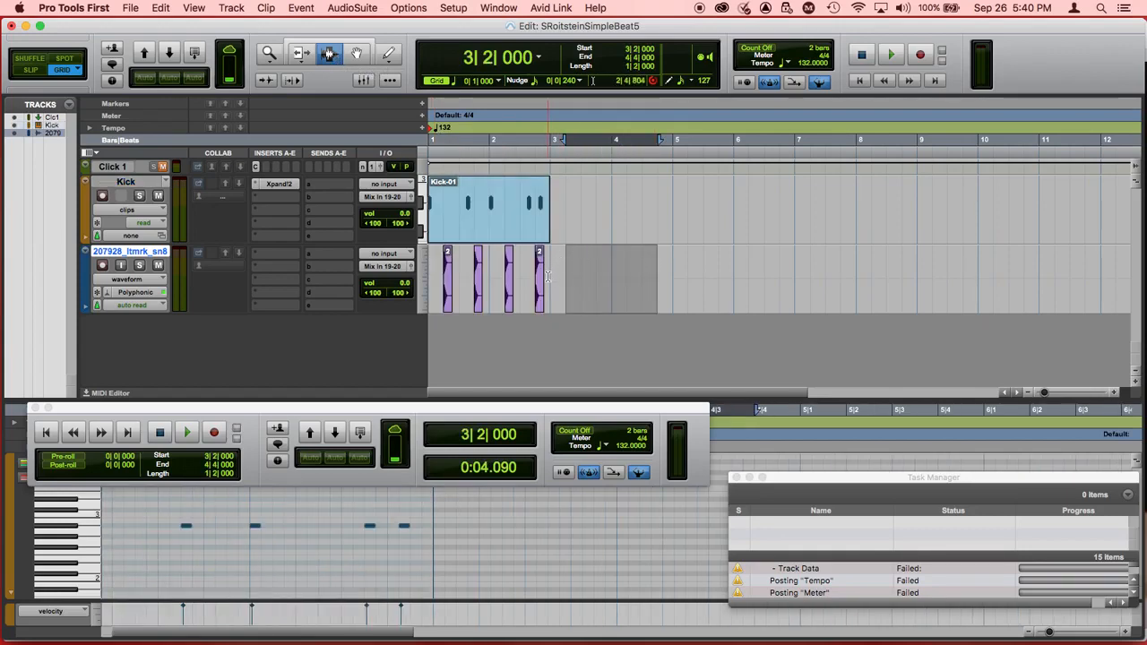
drag(548, 300, 410, 212)
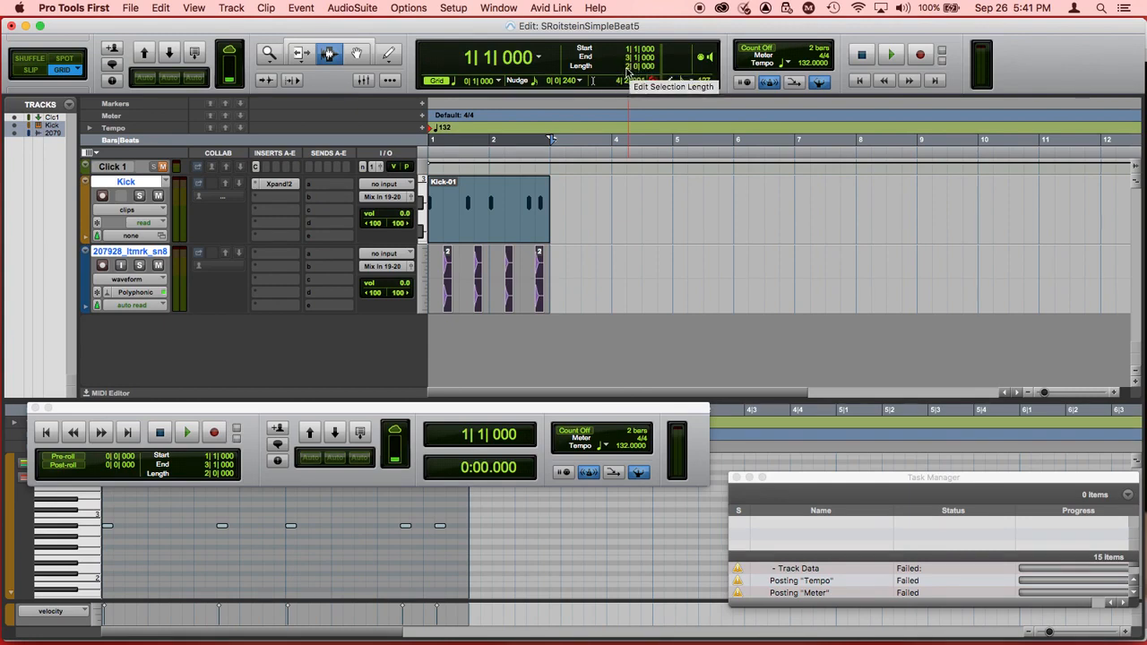
click(153, 7)
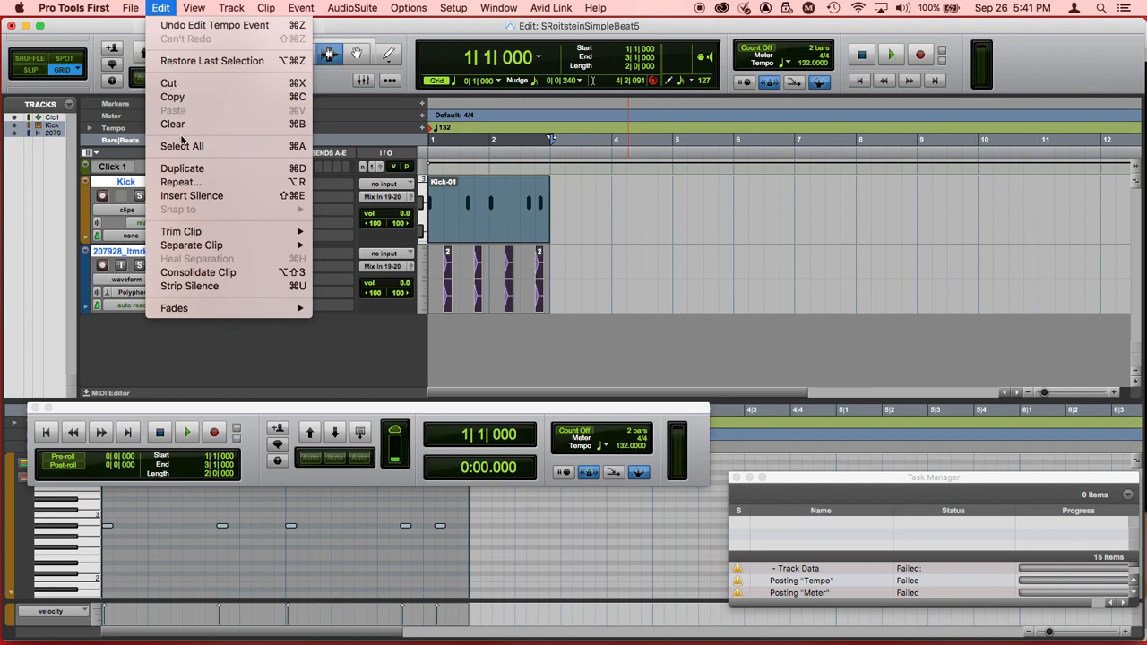
click(188, 183)
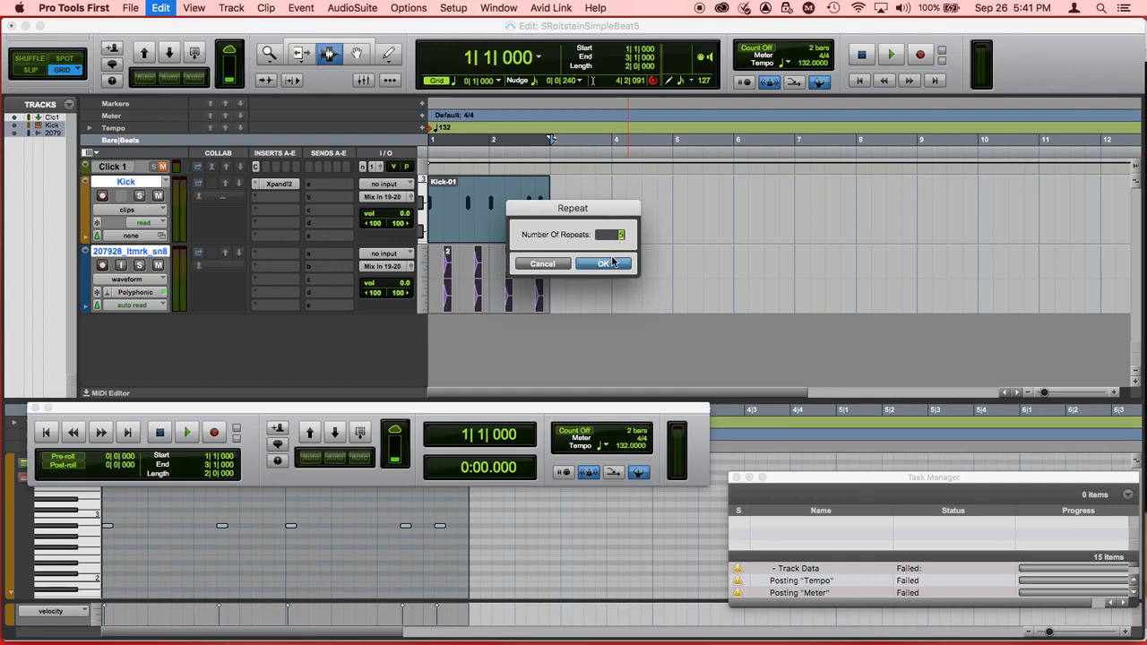
click(613, 263)
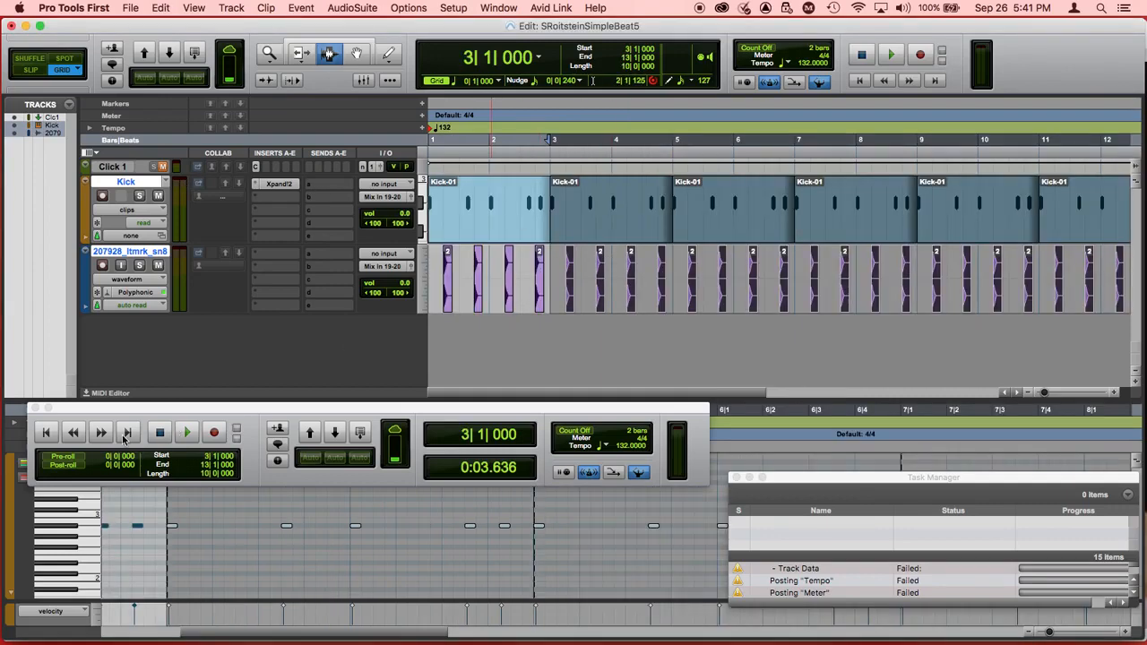
Play the repeated beat from the start of the session, dismissing the playback error and restarting playback.
click(48, 434)
click(186, 433)
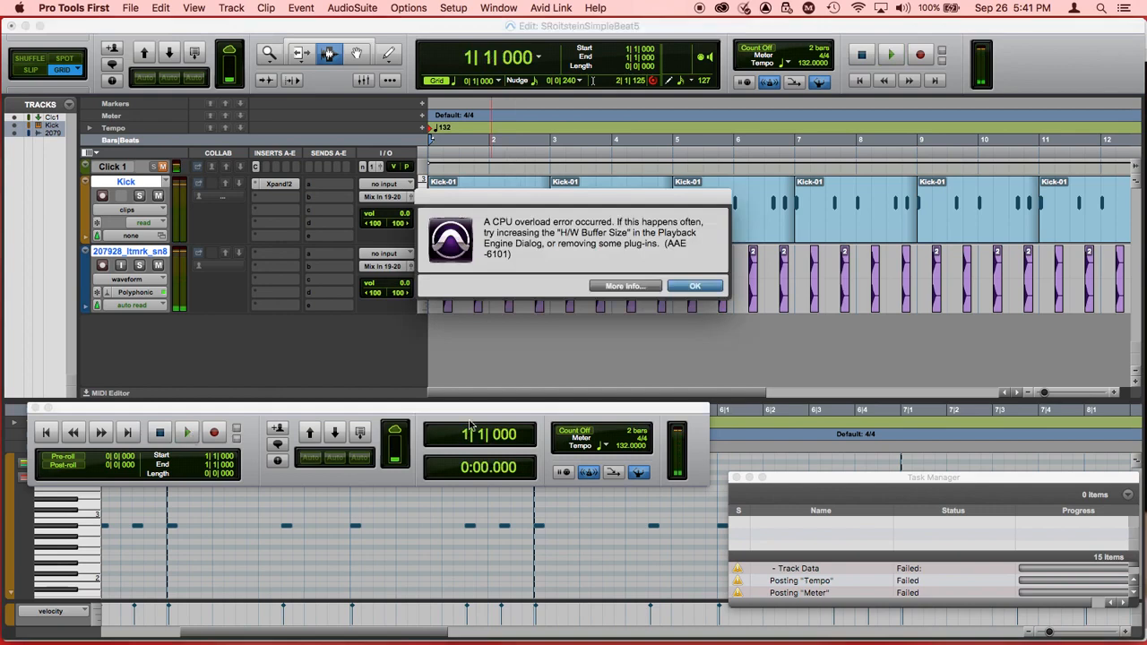
key(Return)
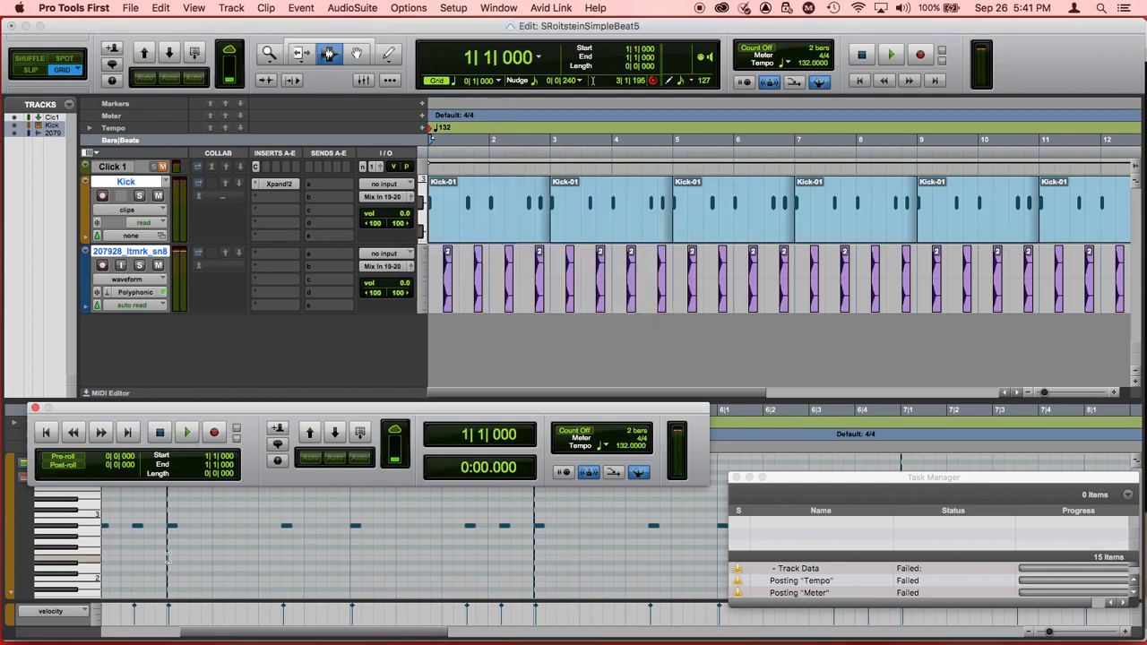
click(184, 432)
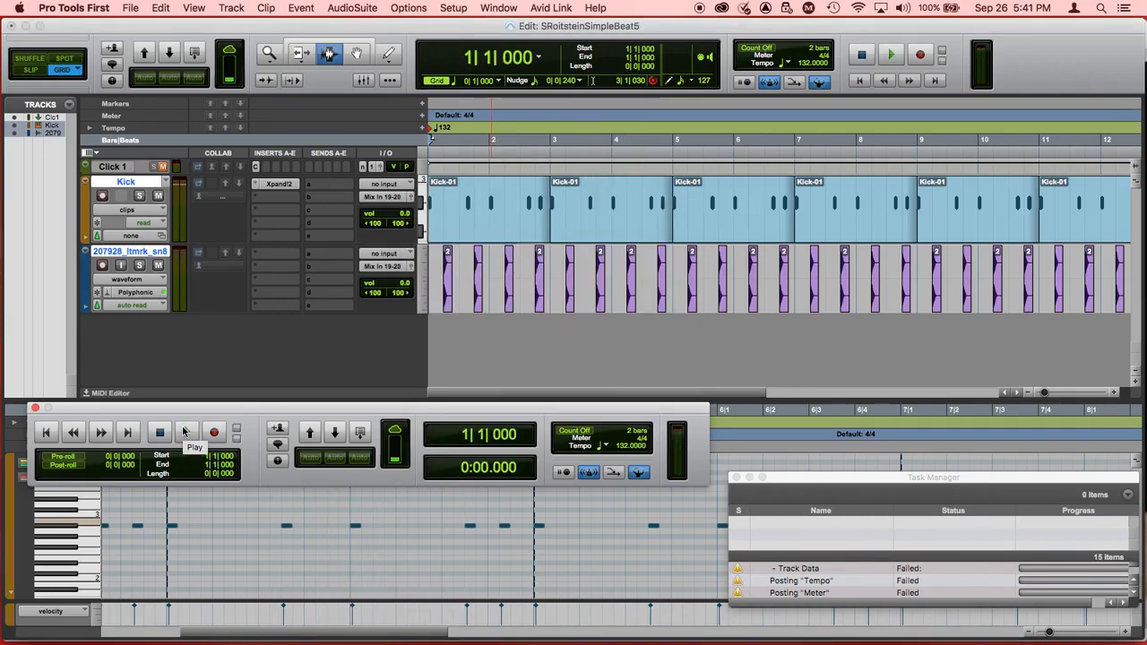
Select 1|1|000 to 13|2|000 across the Kick and snare tracks, and open the audio mix export settings.
click(1028, 393)
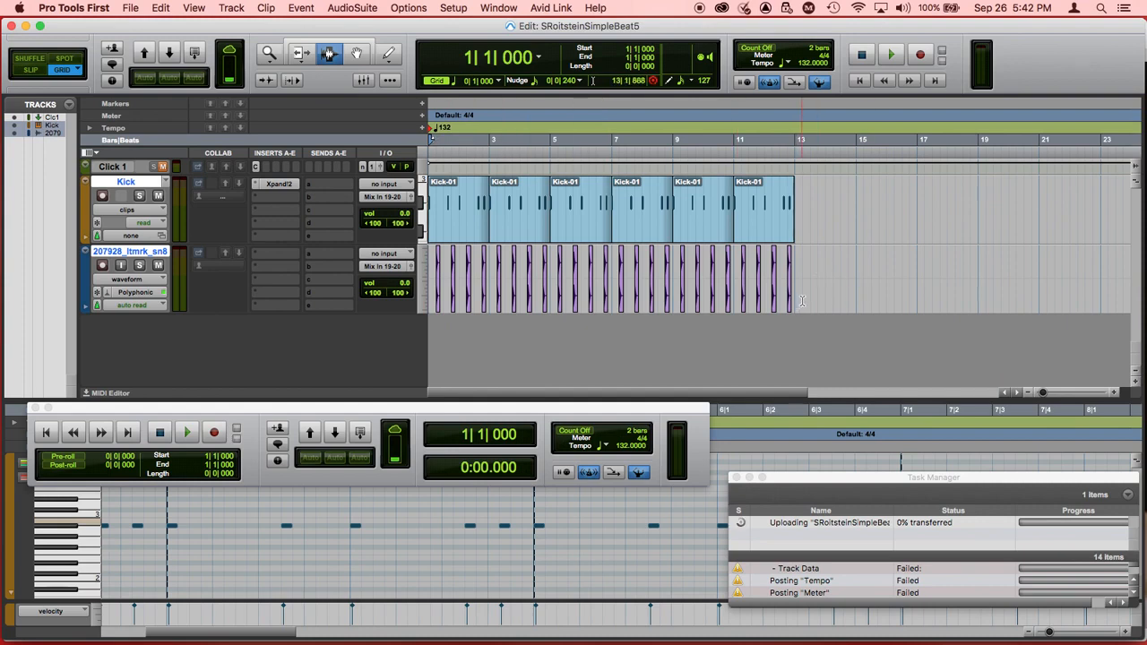
drag(803, 301, 411, 209)
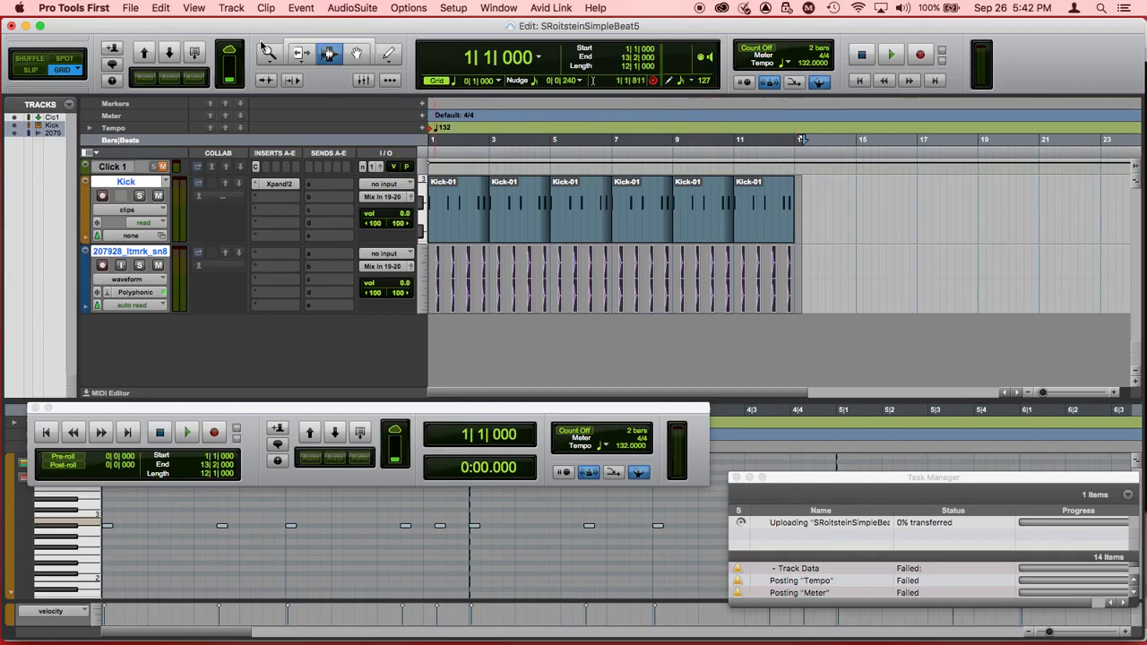
click(133, 8)
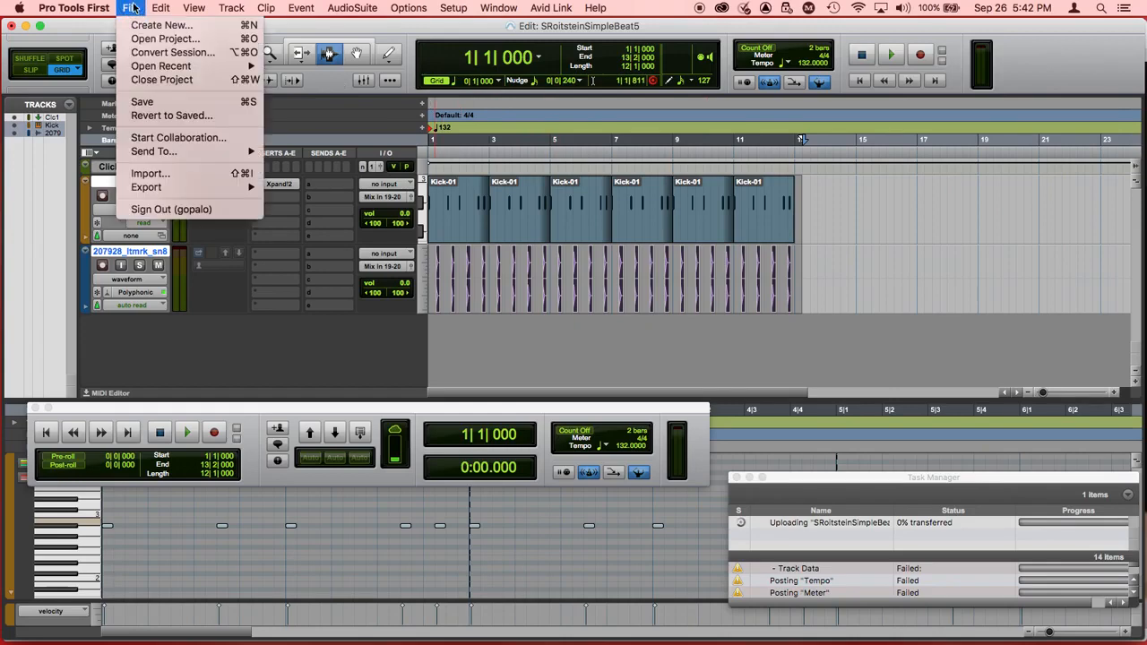
mouse_move(206, 191)
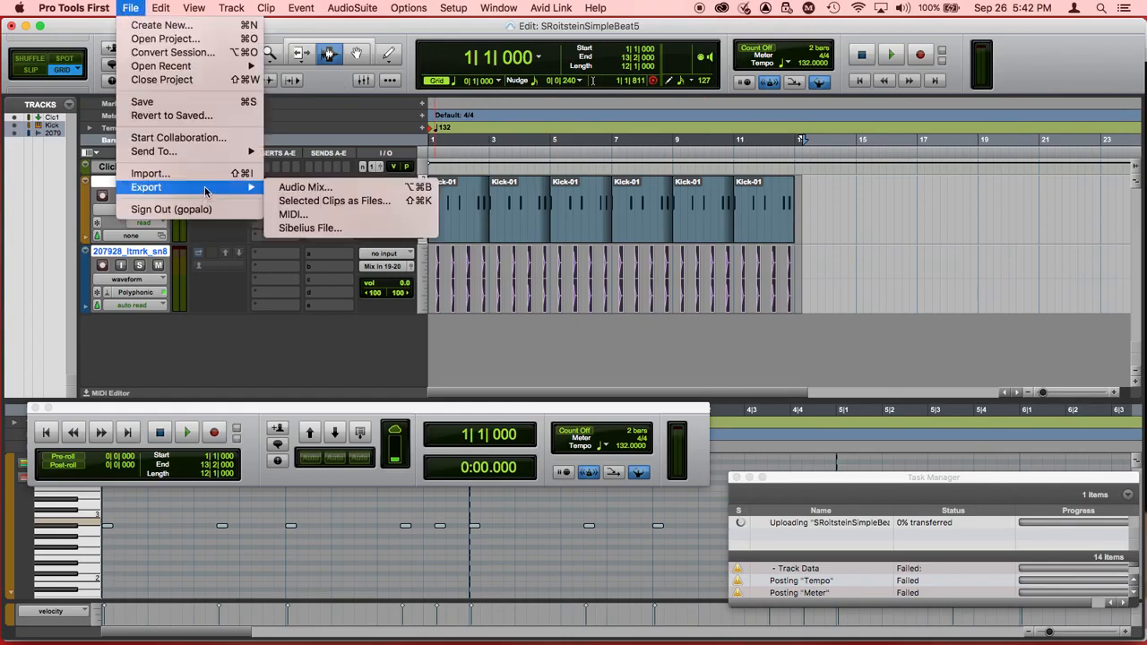
click(305, 188)
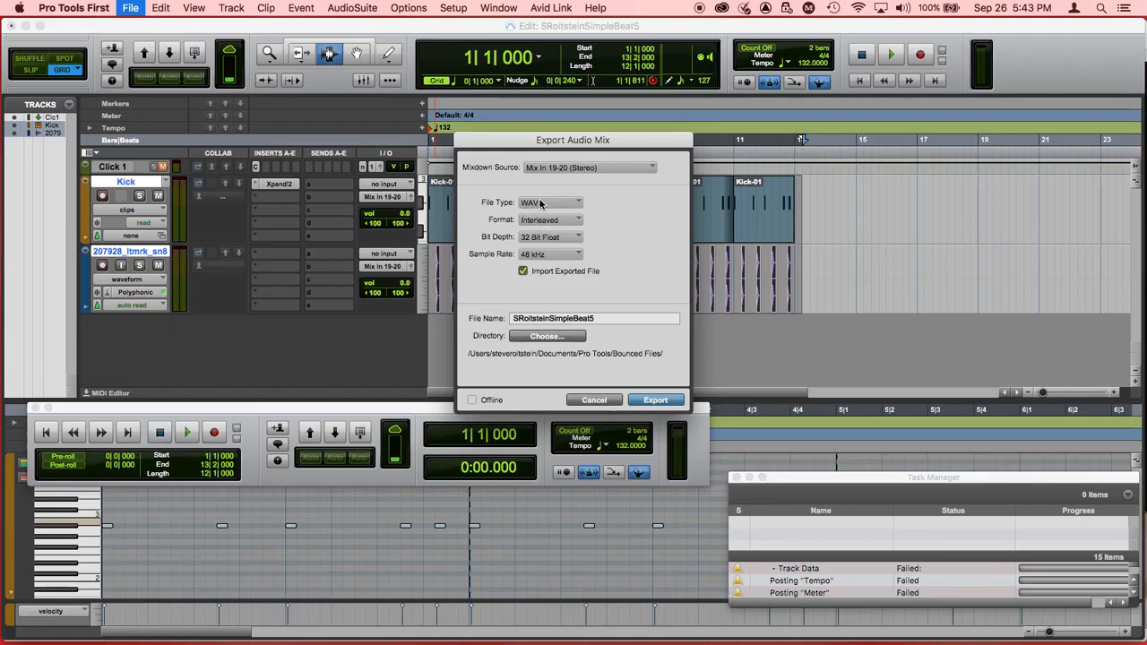
Export the audio mix as a WAV file, with the Desktop as its destination folder.
click(541, 203)
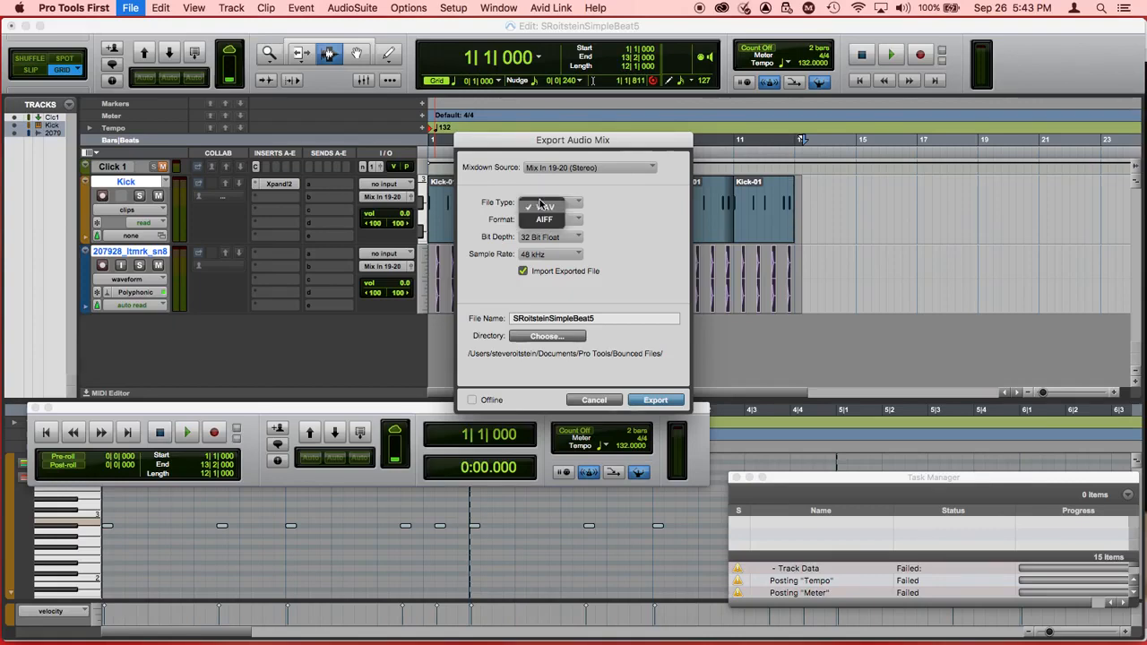
click(612, 211)
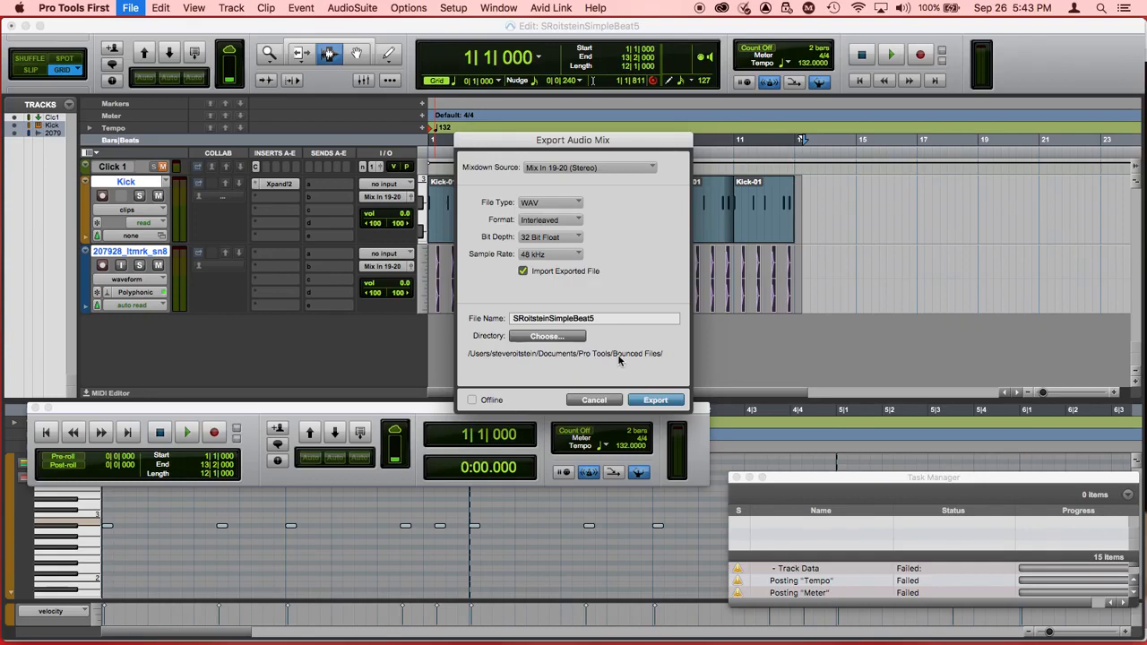
click(547, 339)
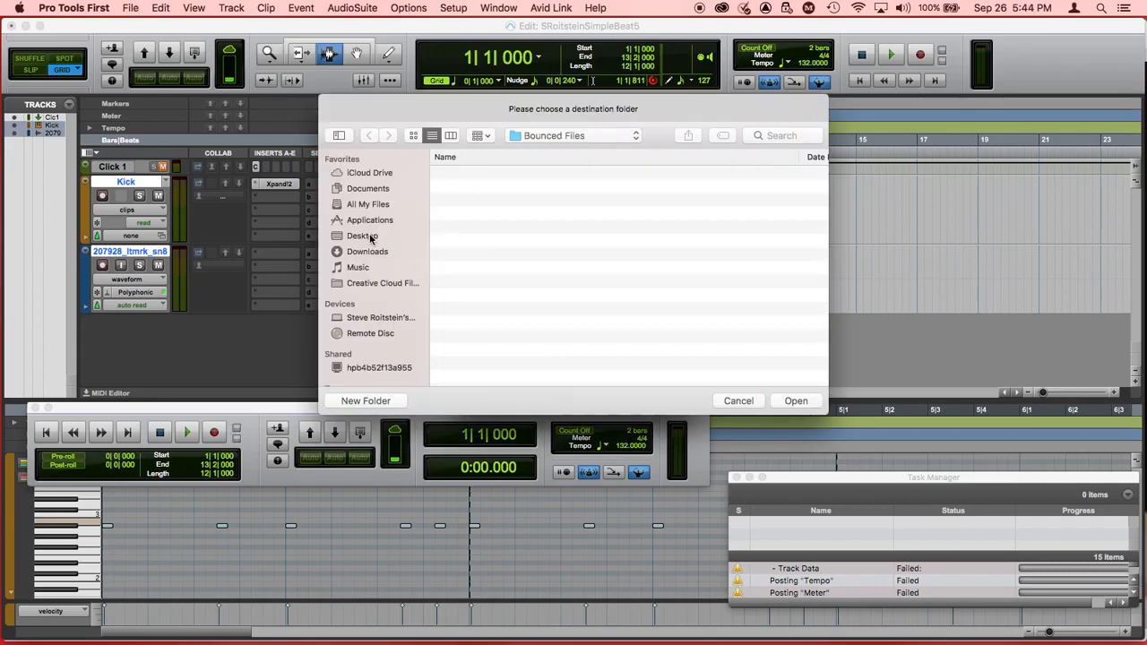
click(363, 235)
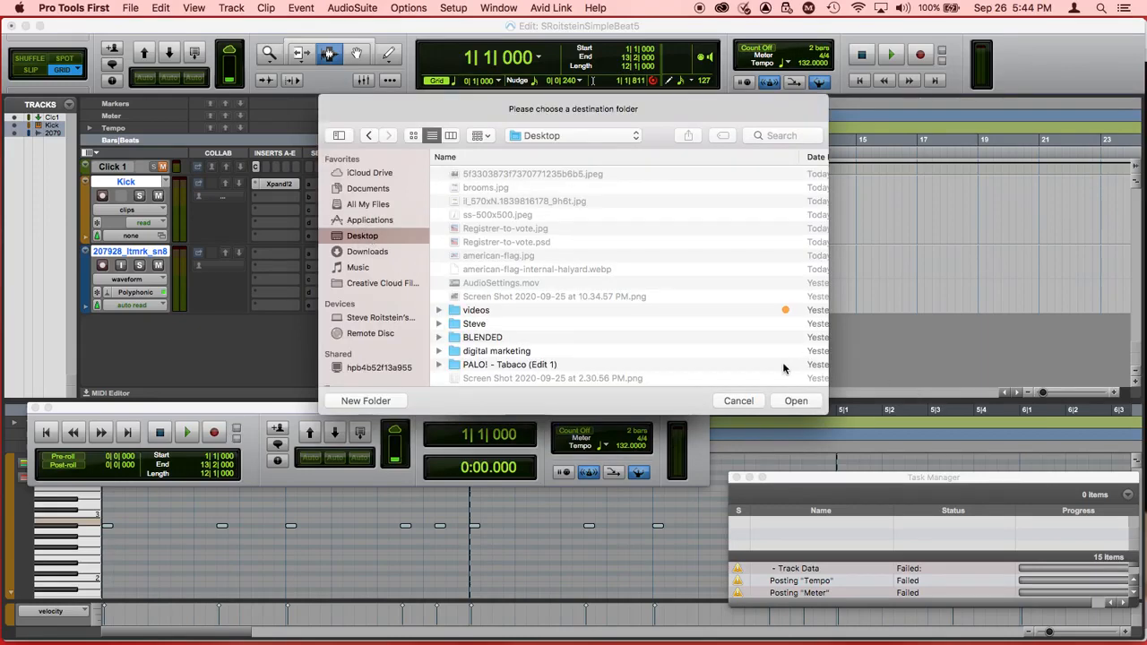
click(796, 401)
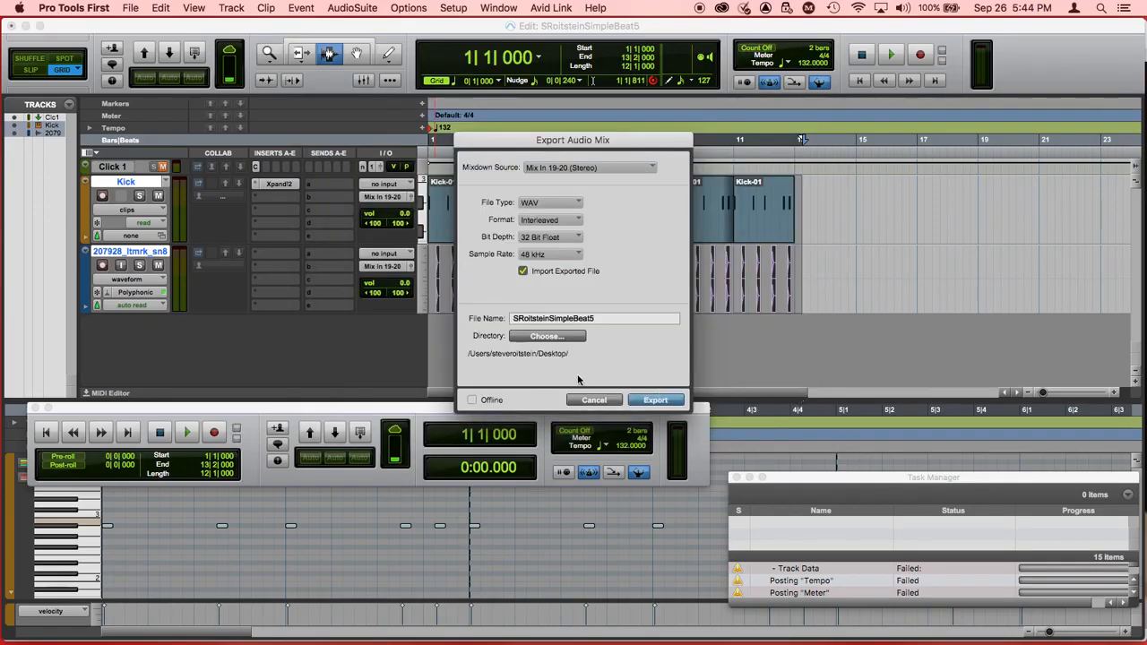
click(657, 401)
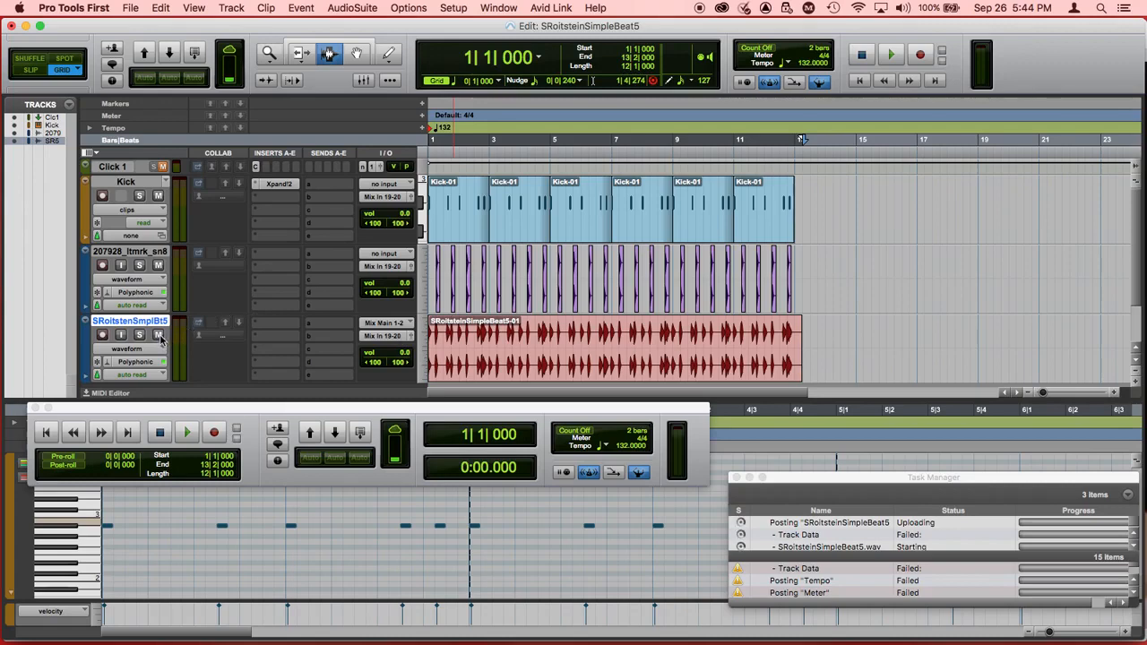
Mute the snare and Kick tracks and play the imported mix on its own, dismissing the playback error.
click(157, 266)
click(159, 197)
click(188, 434)
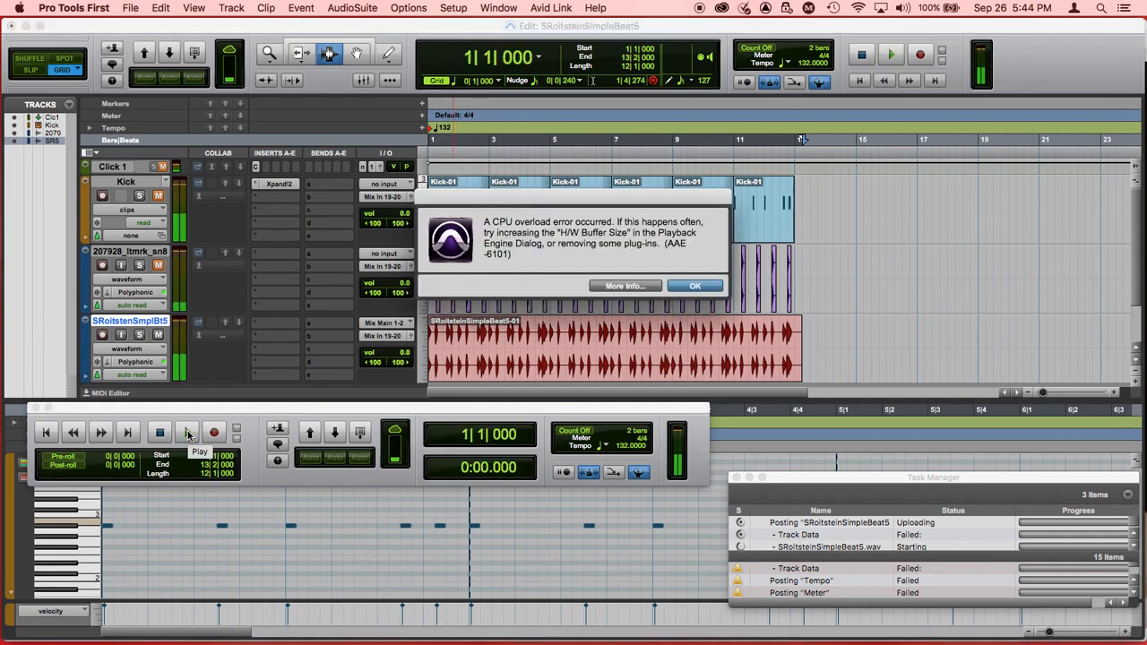
key(Return)
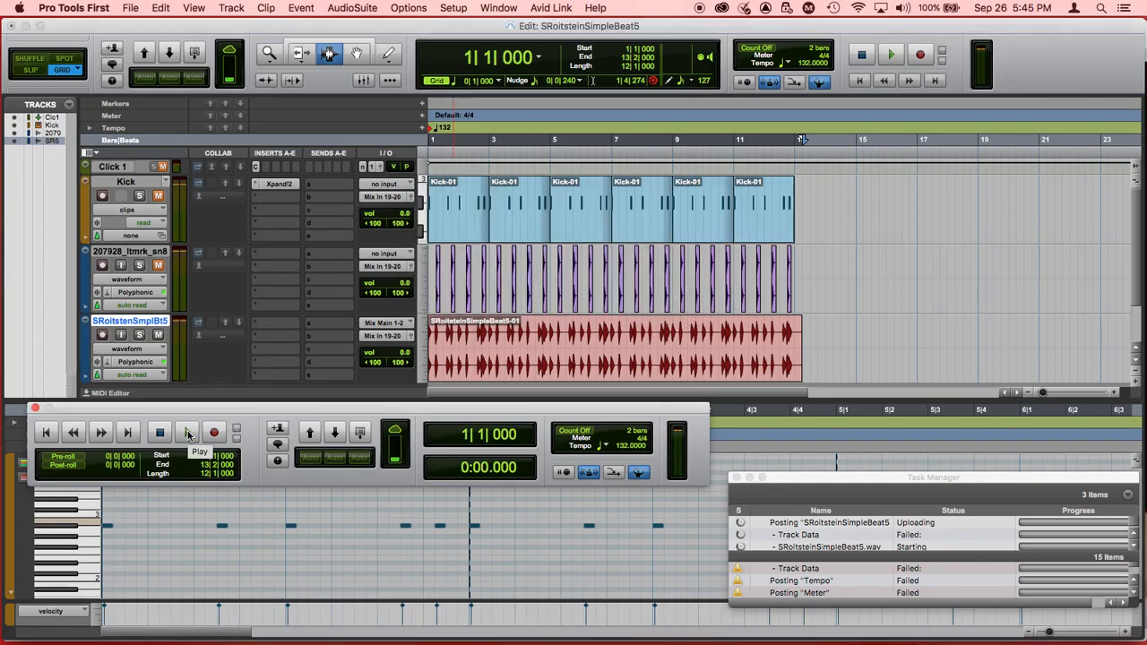